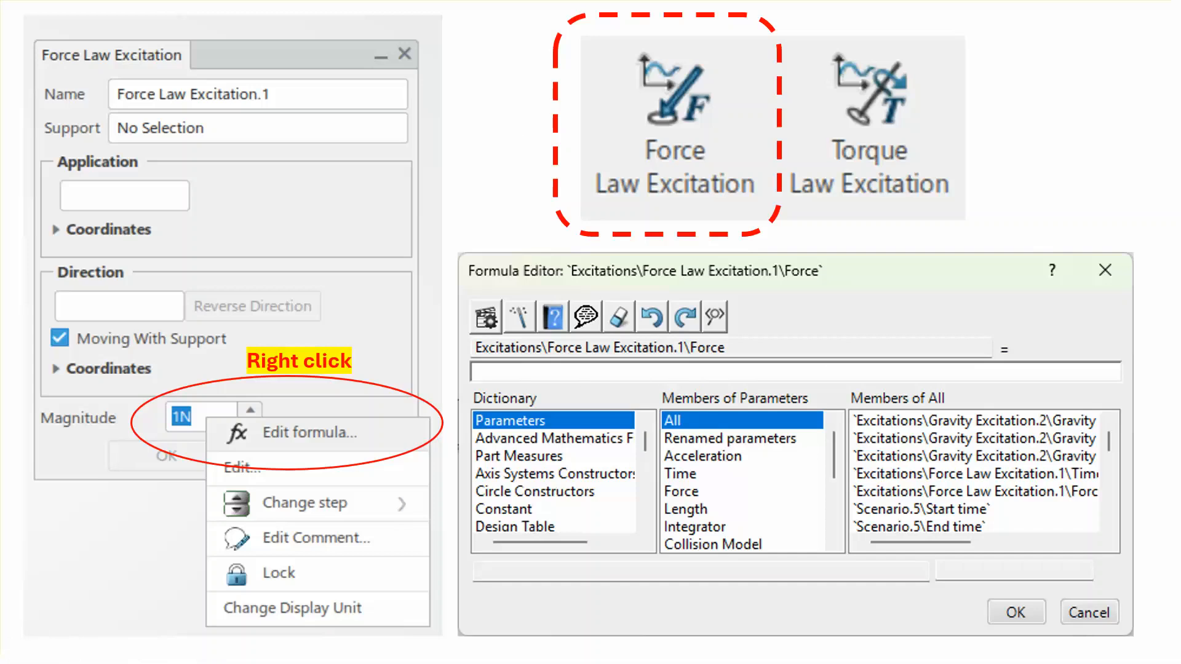
{"action": "left_click", "coordinate": [472, 96]}
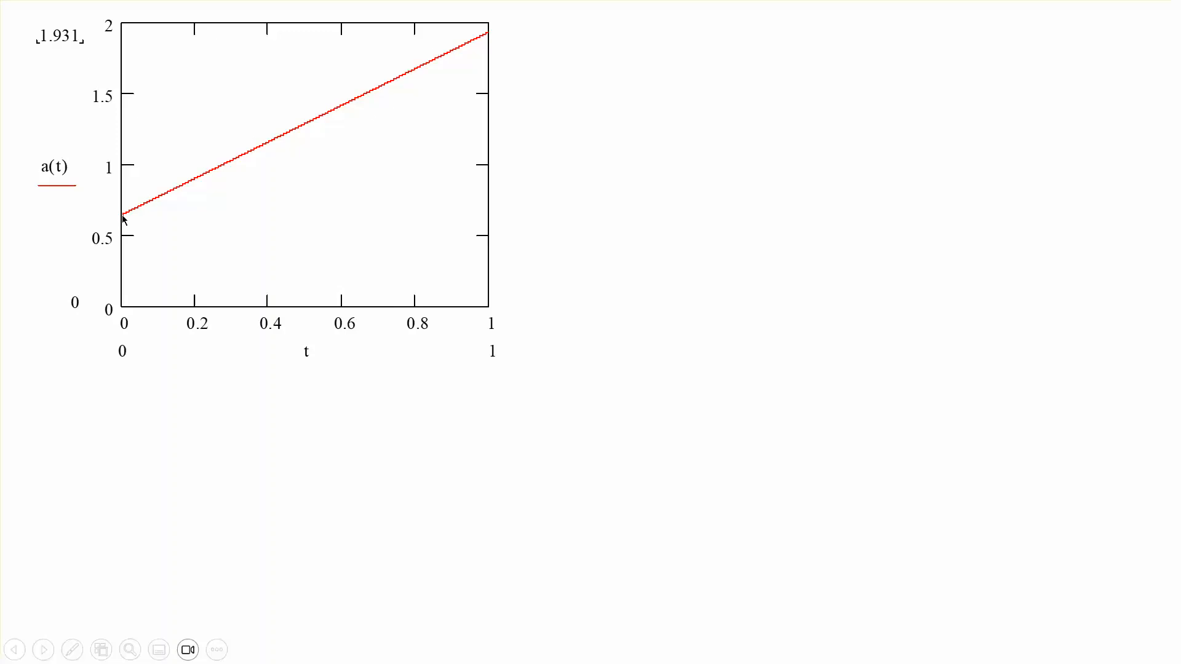
{"action": "left_click", "coordinate": [590, 107]}
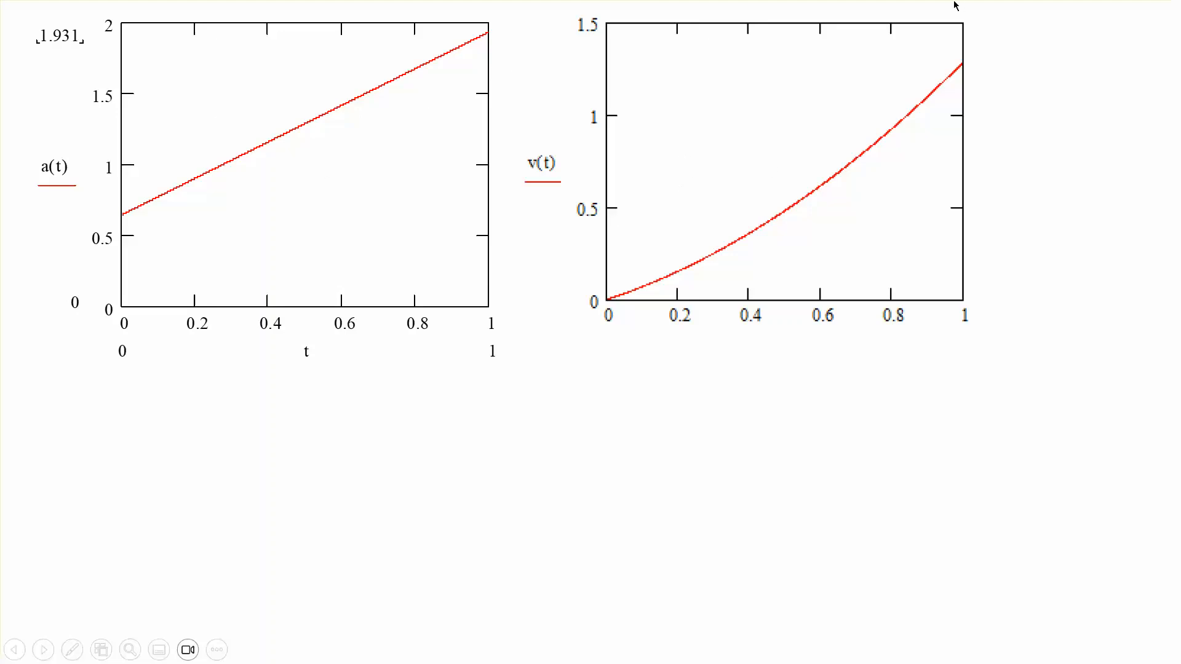
{"action": "left_click", "coordinate": [589, 540]}
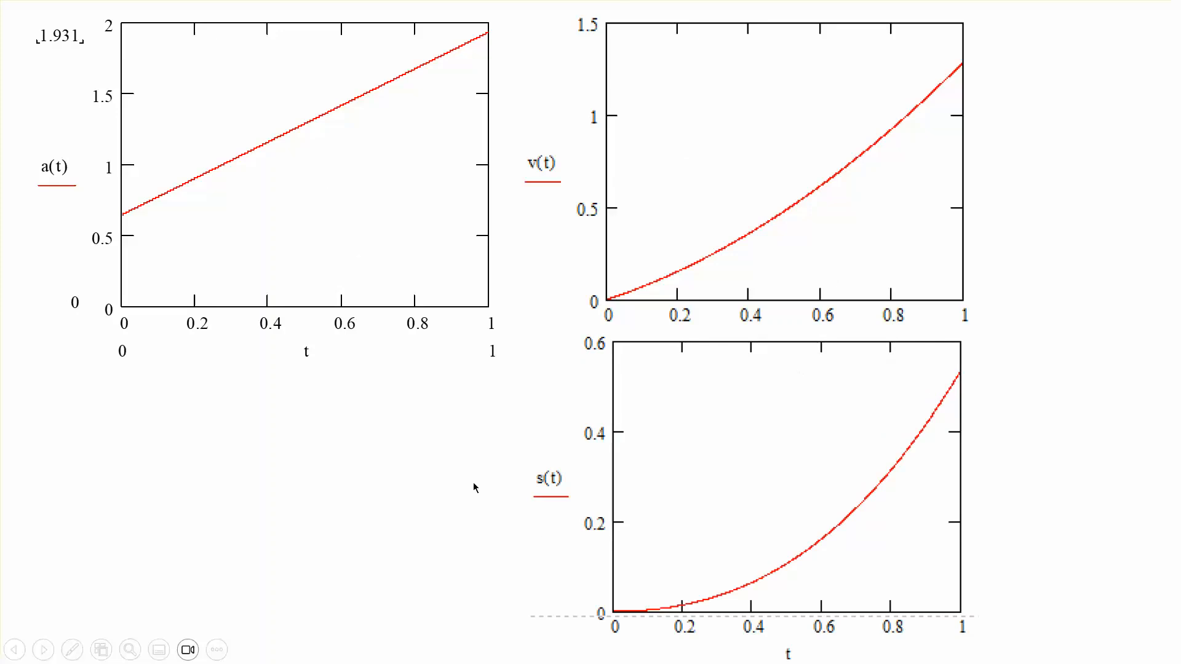
{"action": "left_click", "coordinate": [441, 489]}
{"action": "left_click", "coordinate": [441, 489]}
{"action": "left_click", "coordinate": [441, 490]}
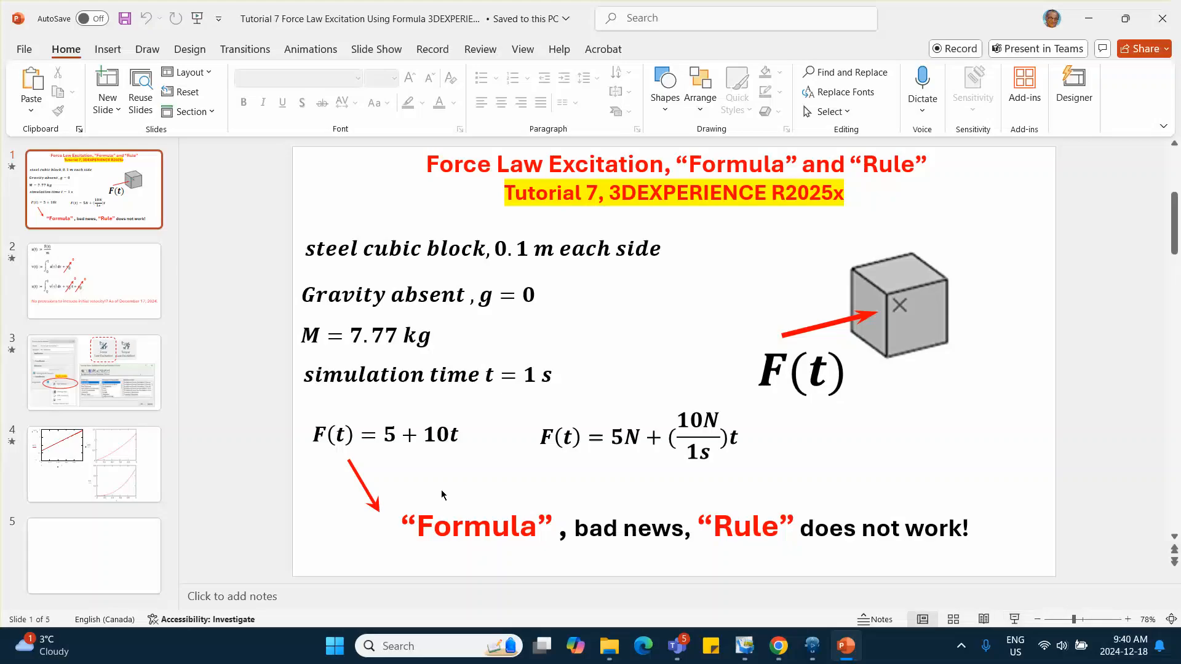
- Switch to 3DEXPERIENCE and start a new physical product in Assembly Design
{"action": "left_click", "coordinate": [812, 647]}
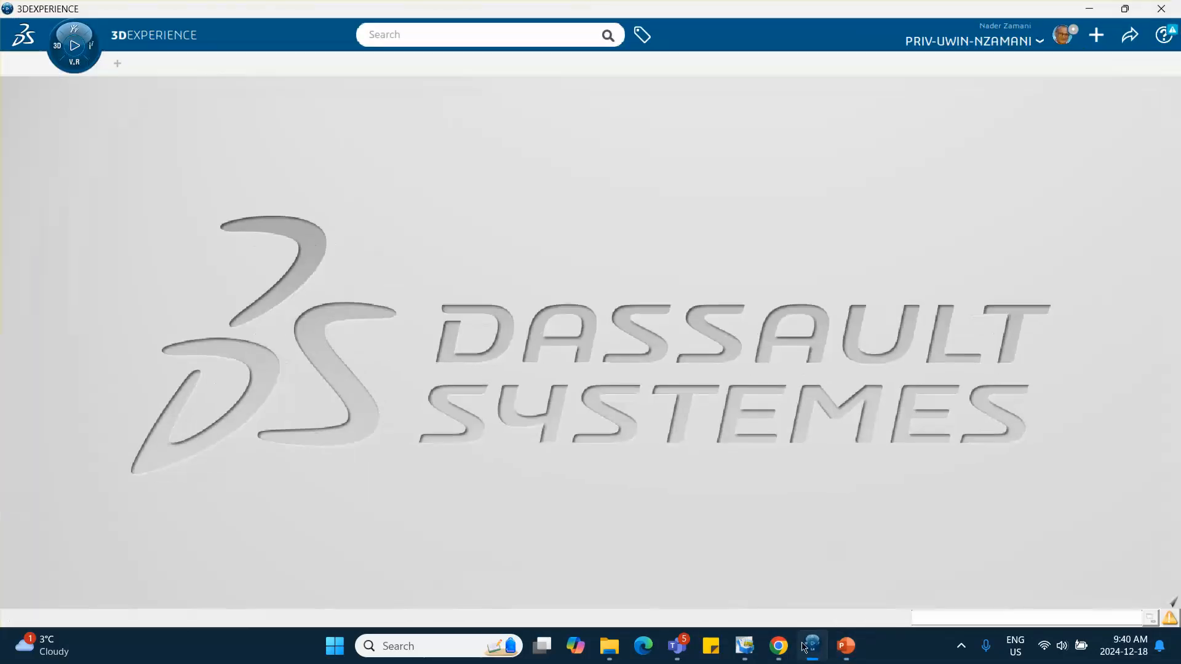
{"action": "left_click", "coordinate": [57, 55]}
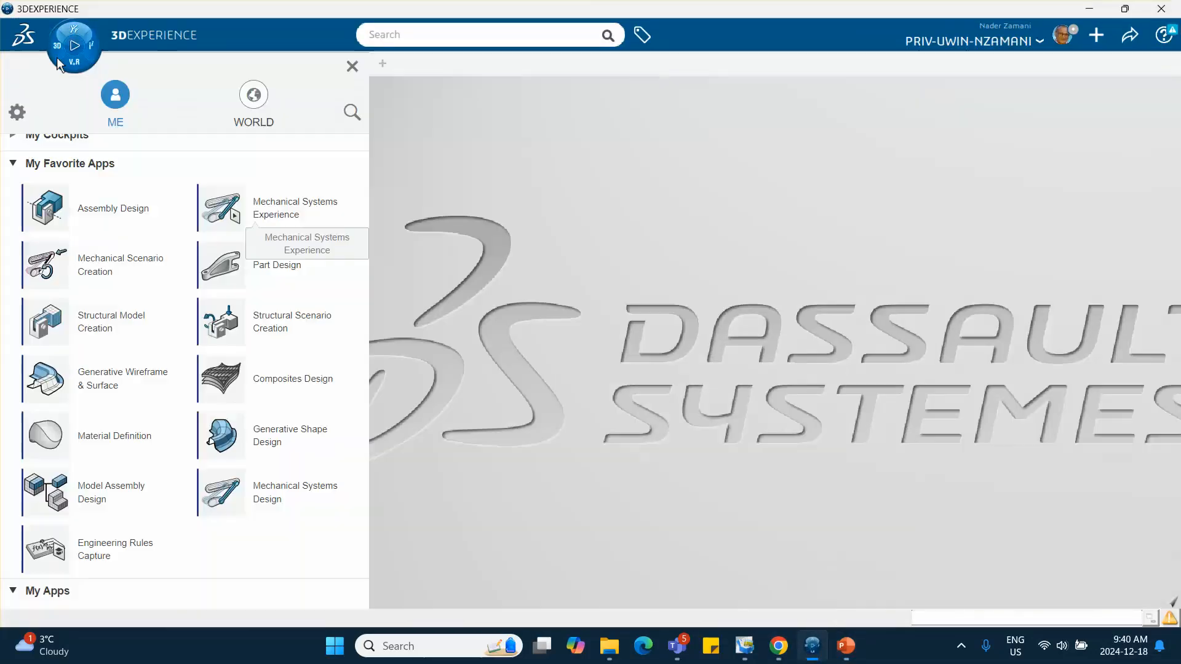
{"action": "left_click", "coordinate": [93, 213]}
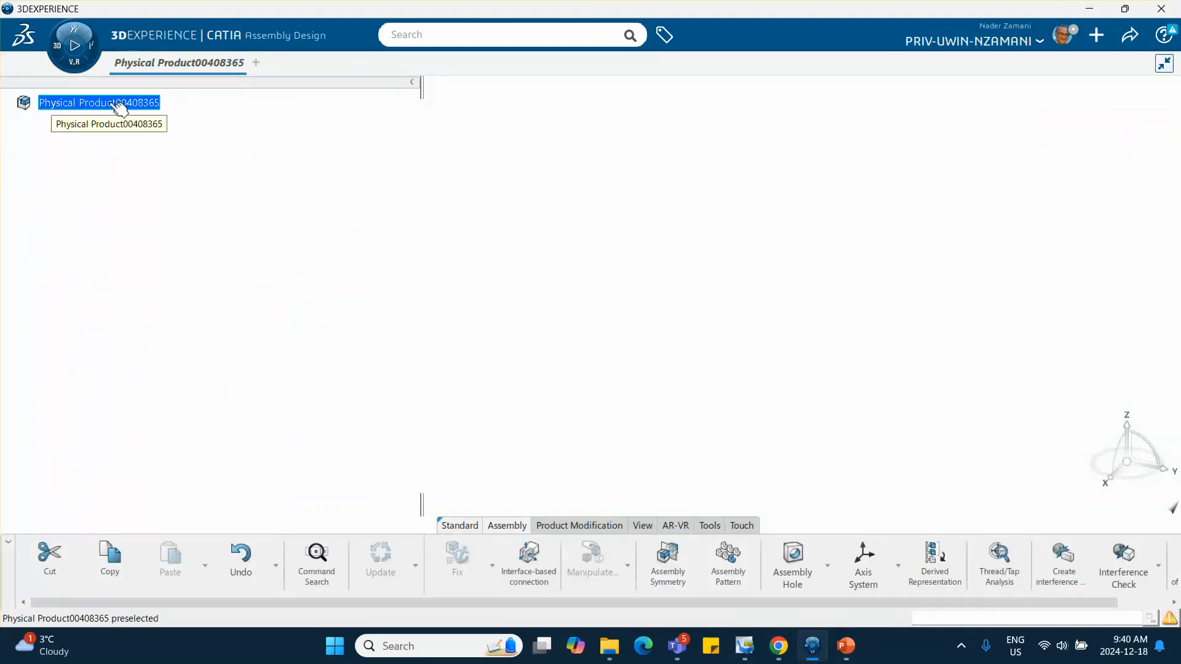
- Insert a new 3D Part under the root product
{"action": "right_click", "coordinate": [117, 104]}
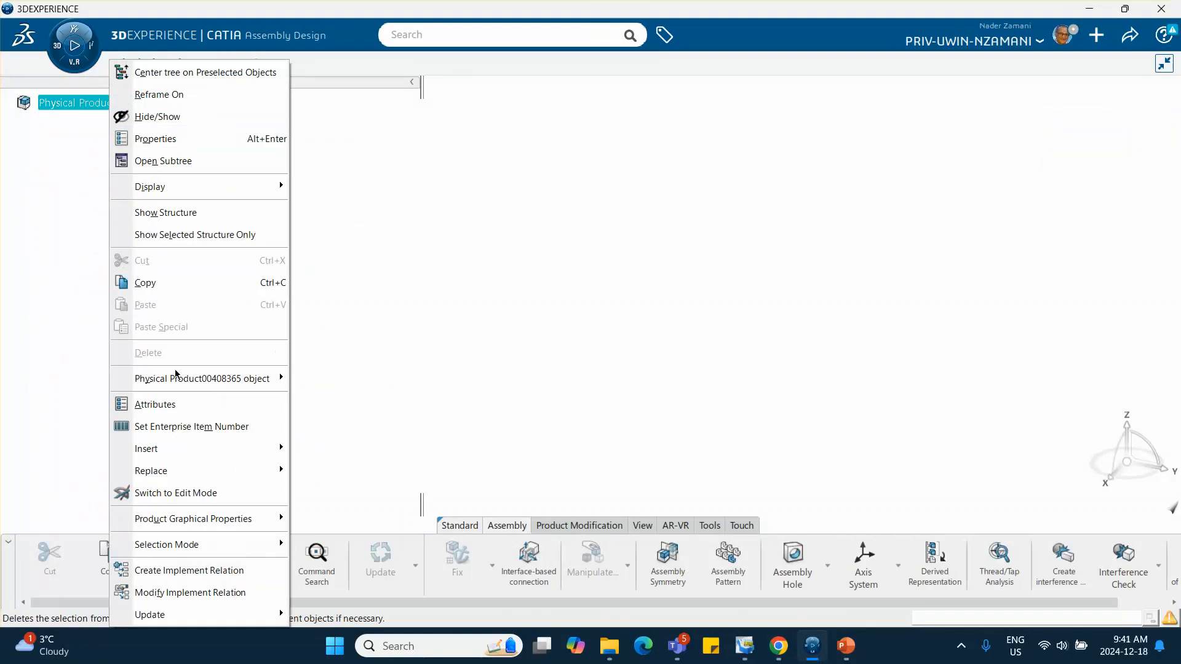
{"action": "mouse_move", "coordinate": [160, 449]}
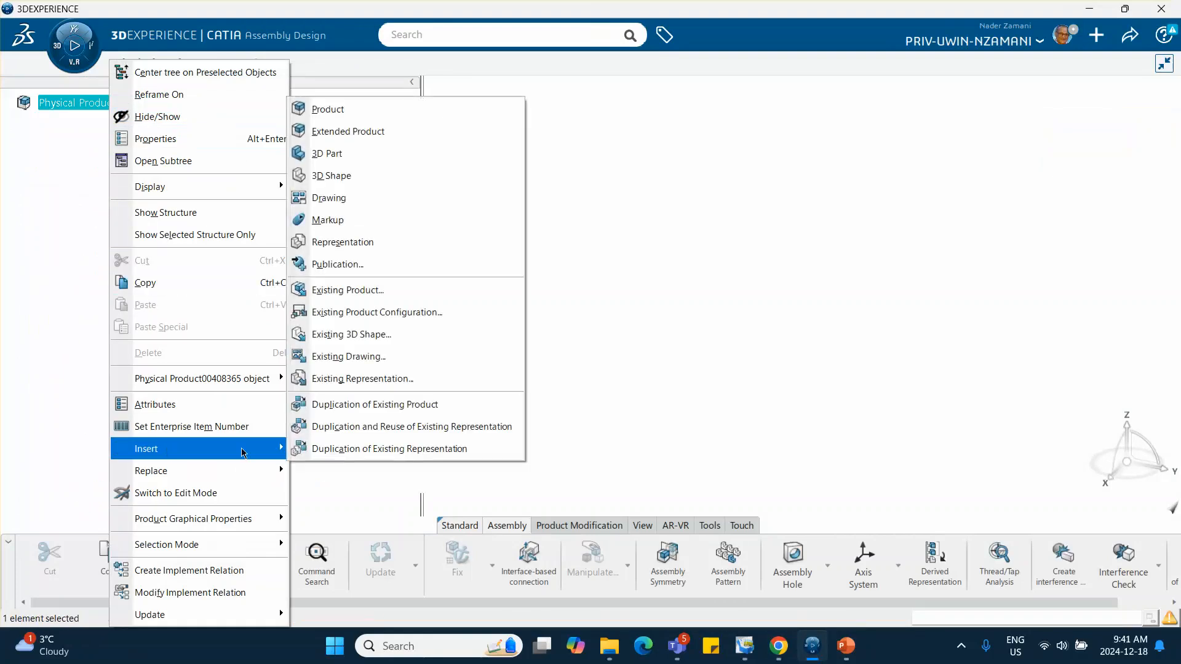
{"action": "left_click", "coordinate": [323, 154]}
- Rename the inserted 3D part, setting both its reference title and its instance title to box
{"action": "right_click", "coordinate": [125, 127]}
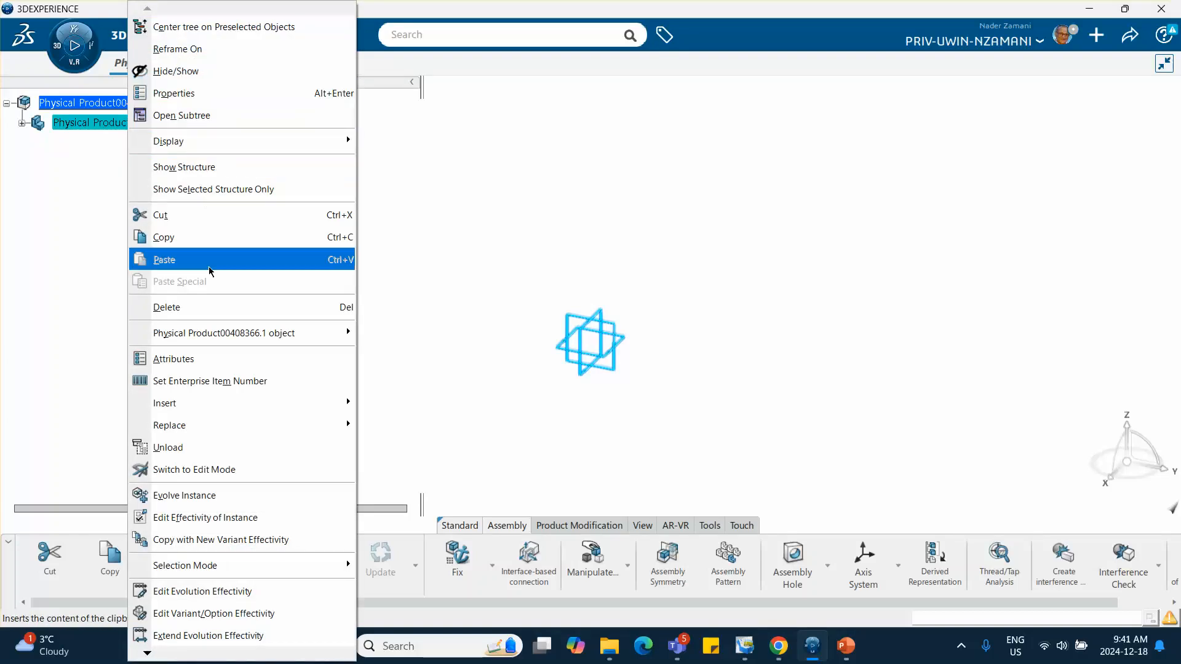
{"action": "mouse_move", "coordinate": [206, 336]}
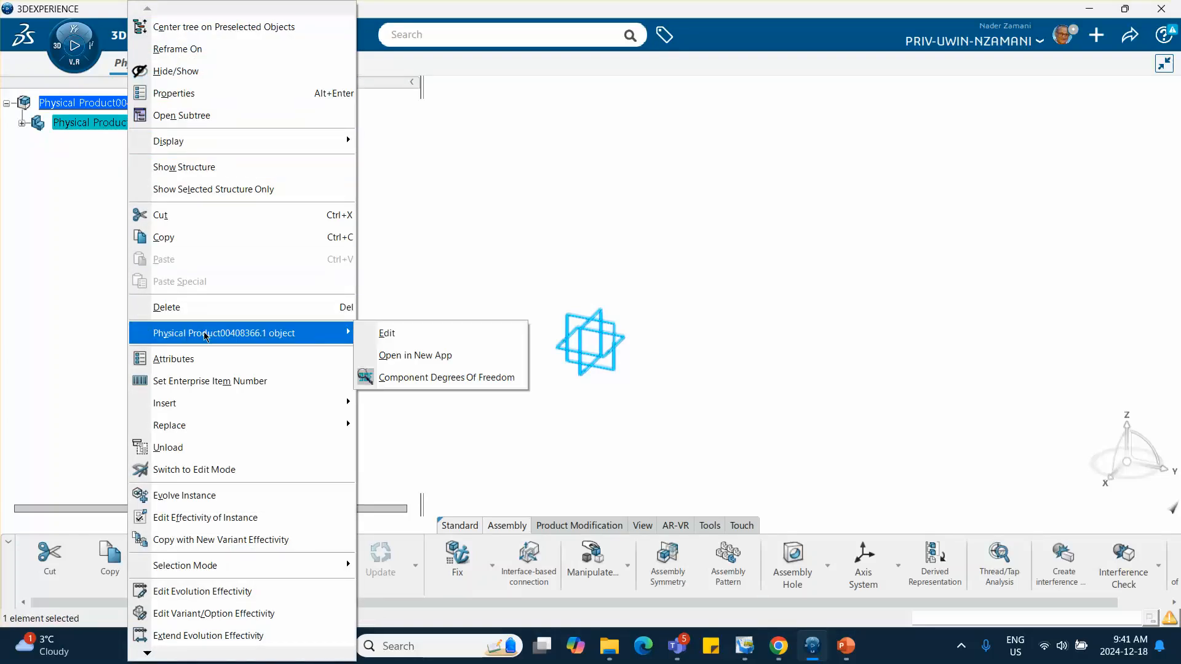
{"action": "left_click", "coordinate": [184, 93]}
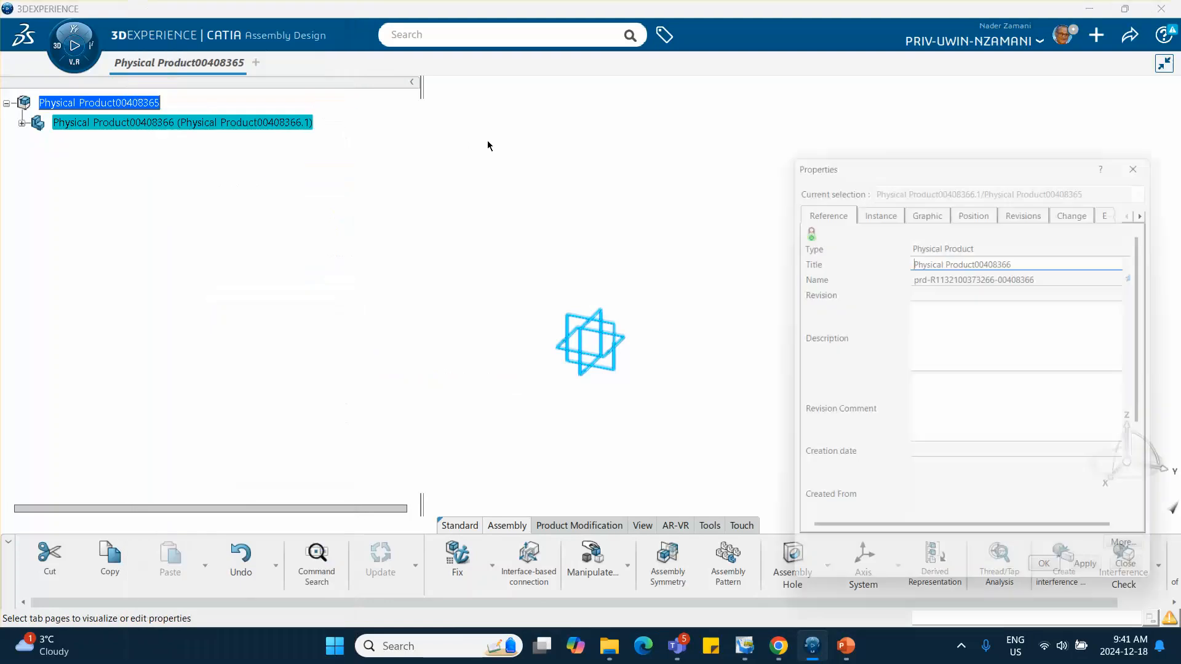
{"action": "left_click_drag", "start_coordinate": [1029, 257], "coordinate": [799, 277]}
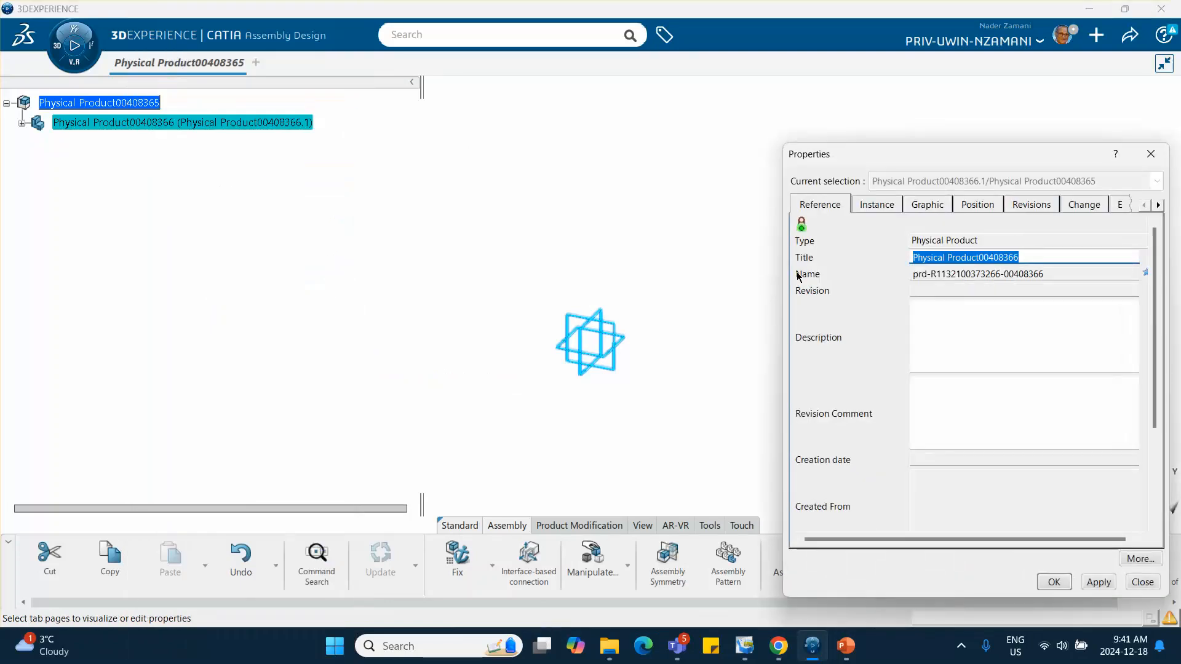
{"action": "type", "text": "box"}
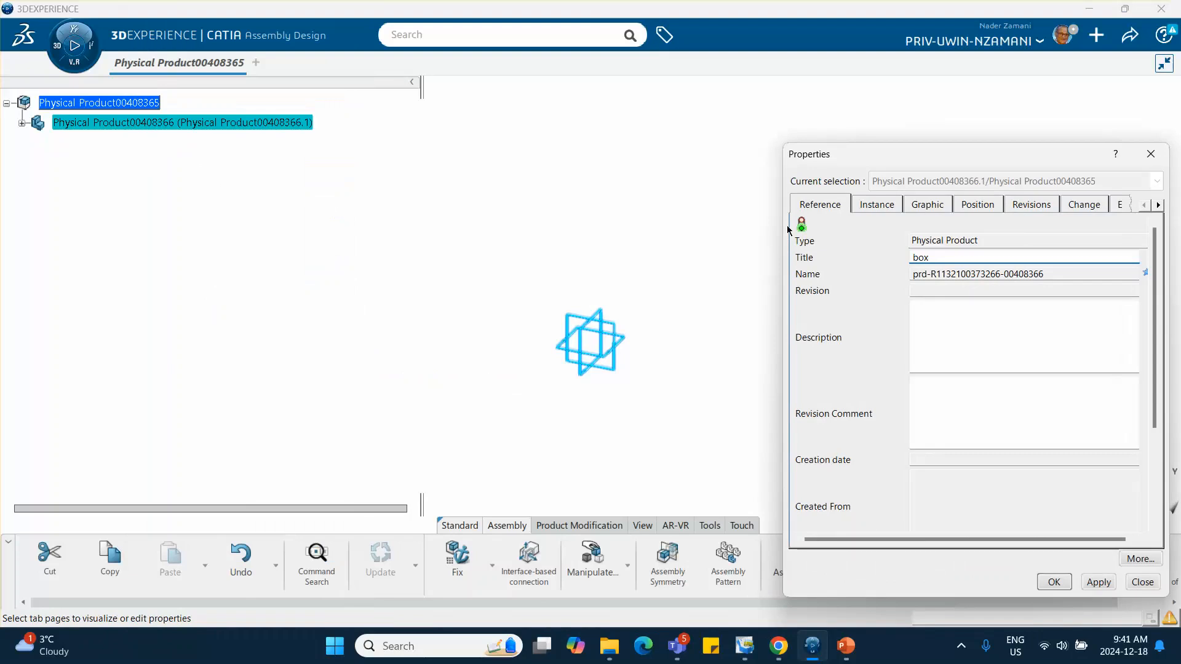
{"action": "left_click", "coordinate": [871, 206]}
{"action": "left_click_drag", "start_coordinate": [996, 257], "coordinate": [782, 245]}
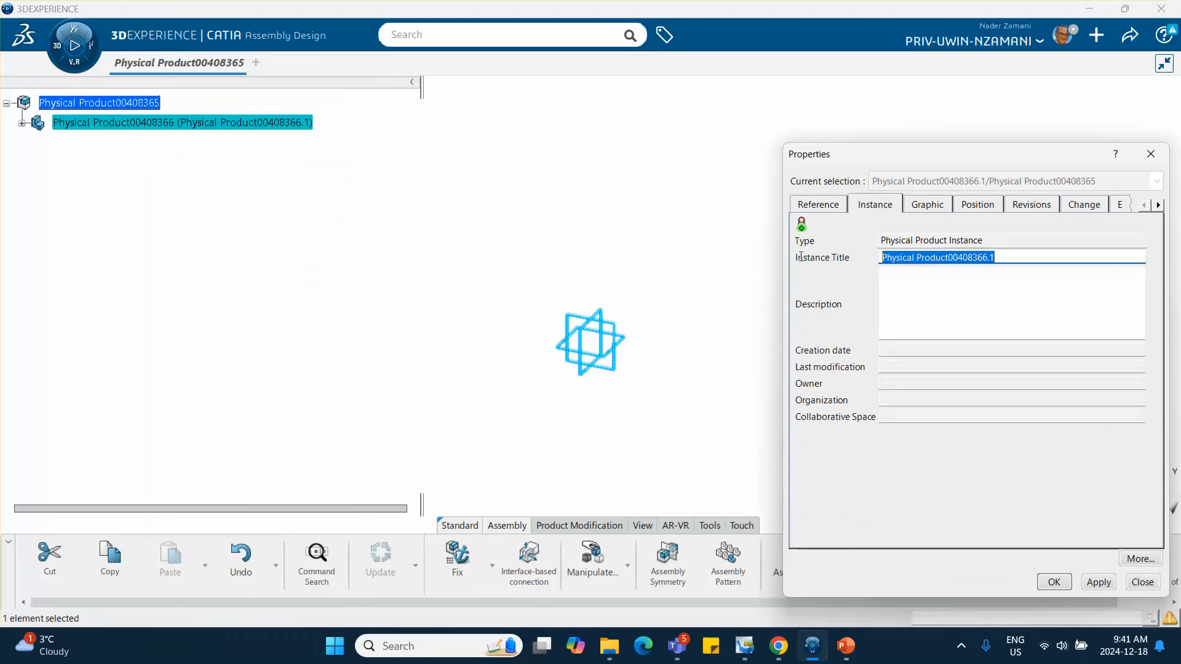
{"action": "type", "text": "box"}
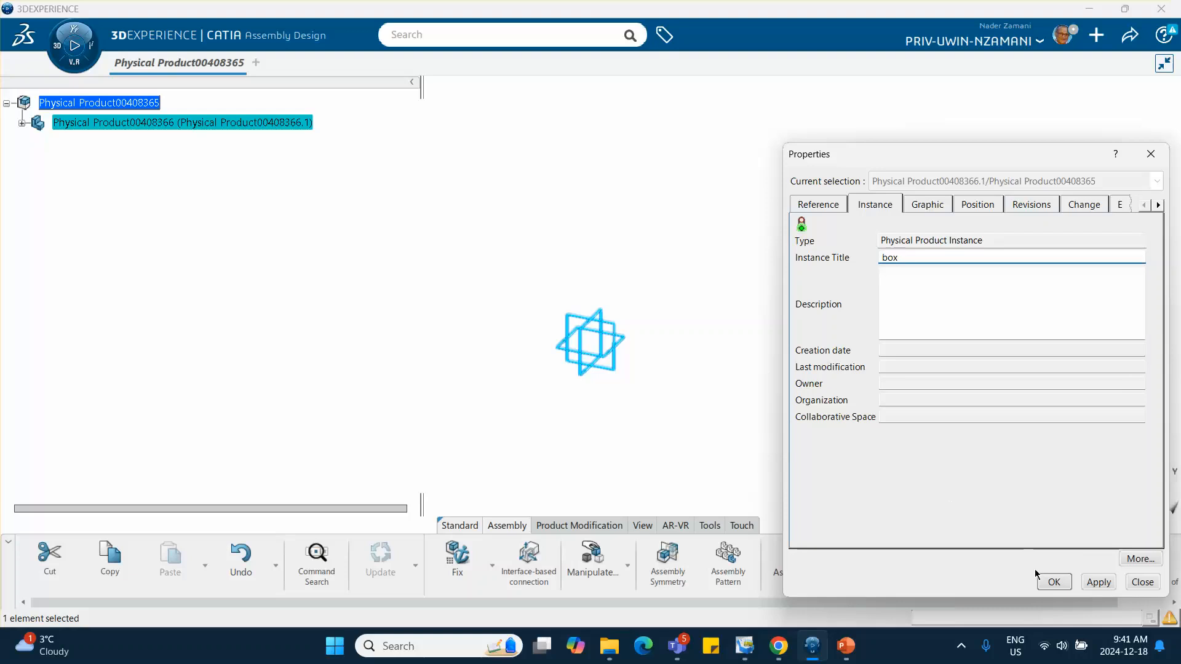
{"action": "left_click", "coordinate": [1054, 582]}
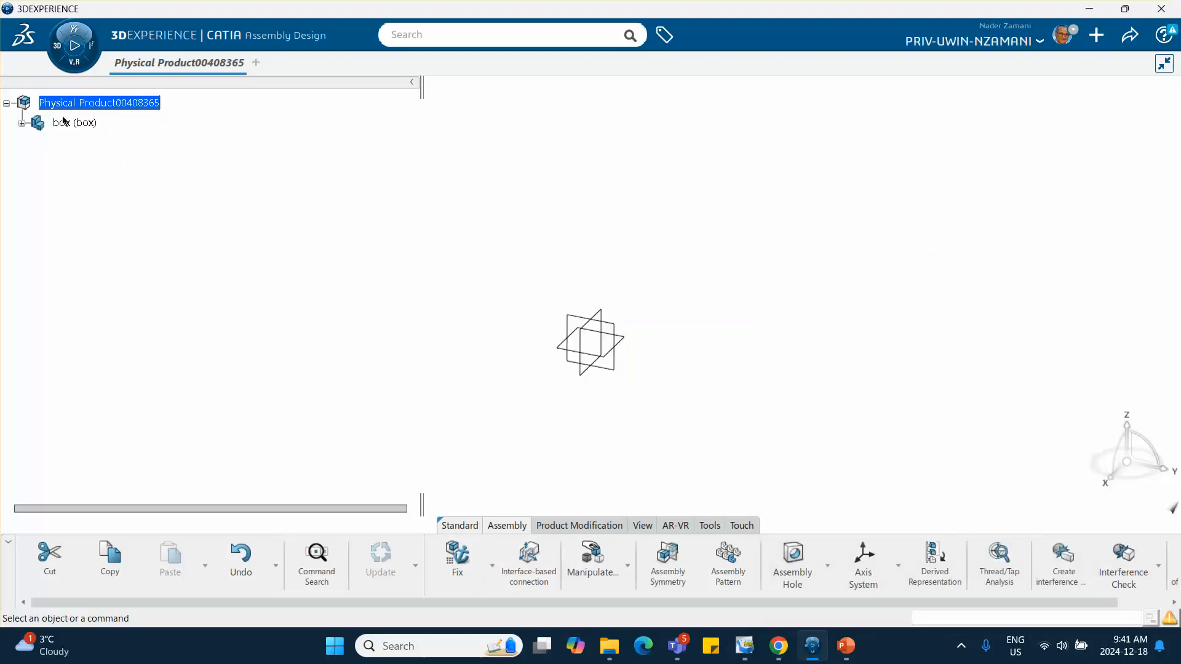
- Edit the box part's 3D shape in Part Design and sketch a rectangle centered on the origin in the yz plane
{"action": "left_click", "coordinate": [22, 123]}
{"action": "double_click", "coordinate": [97, 143]}
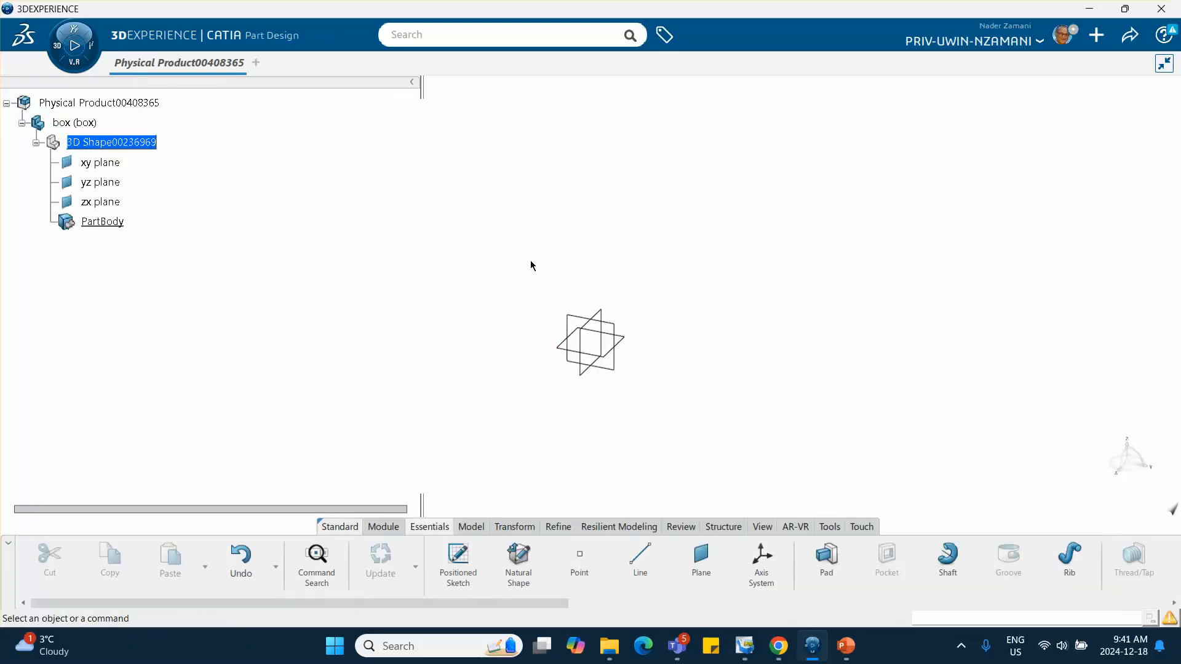
{"action": "left_click", "coordinate": [624, 335]}
{"action": "left_click", "coordinate": [706, 286]}
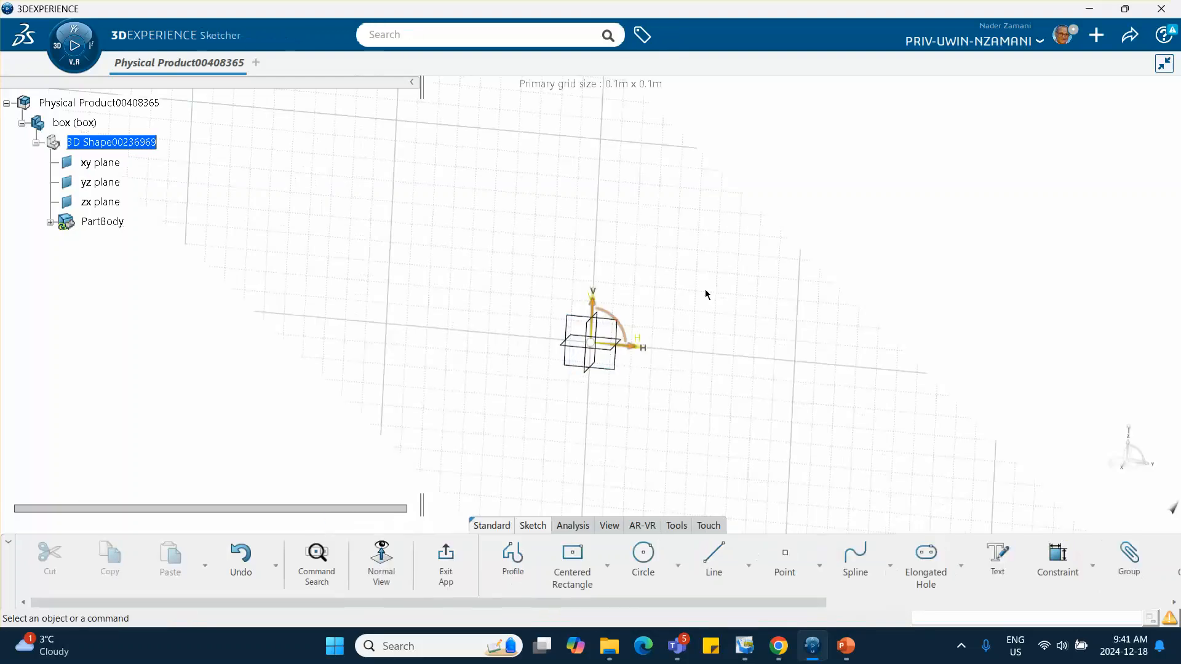
{"action": "left_click", "coordinate": [572, 557]}
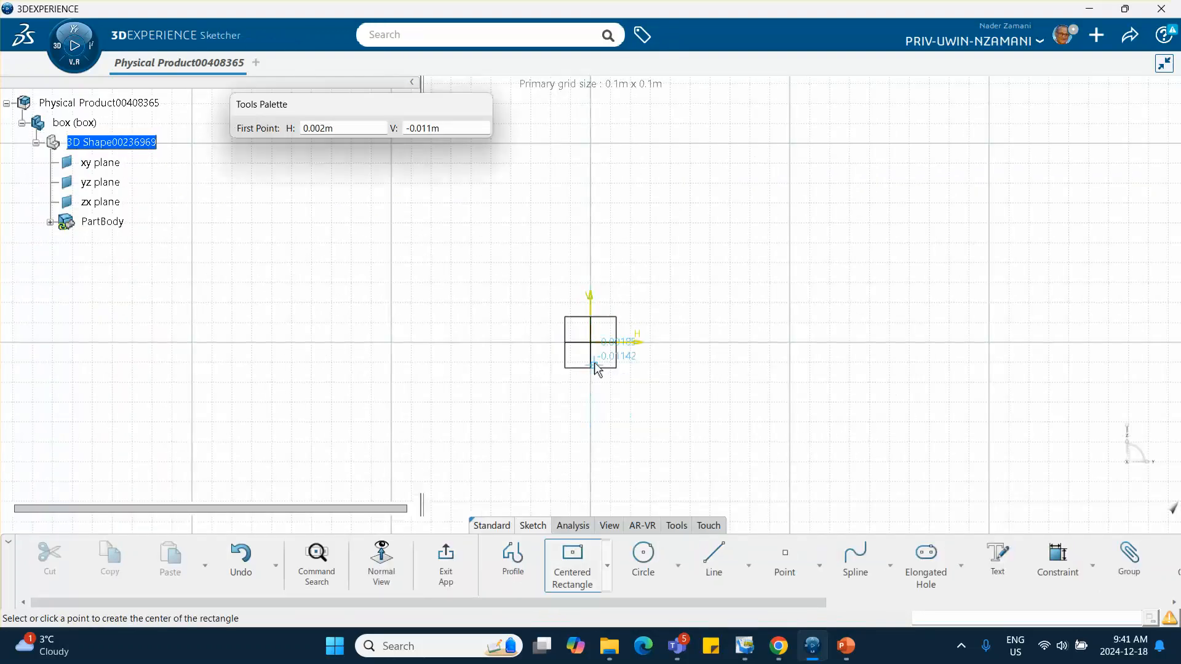
{"action": "left_click", "coordinate": [593, 343]}
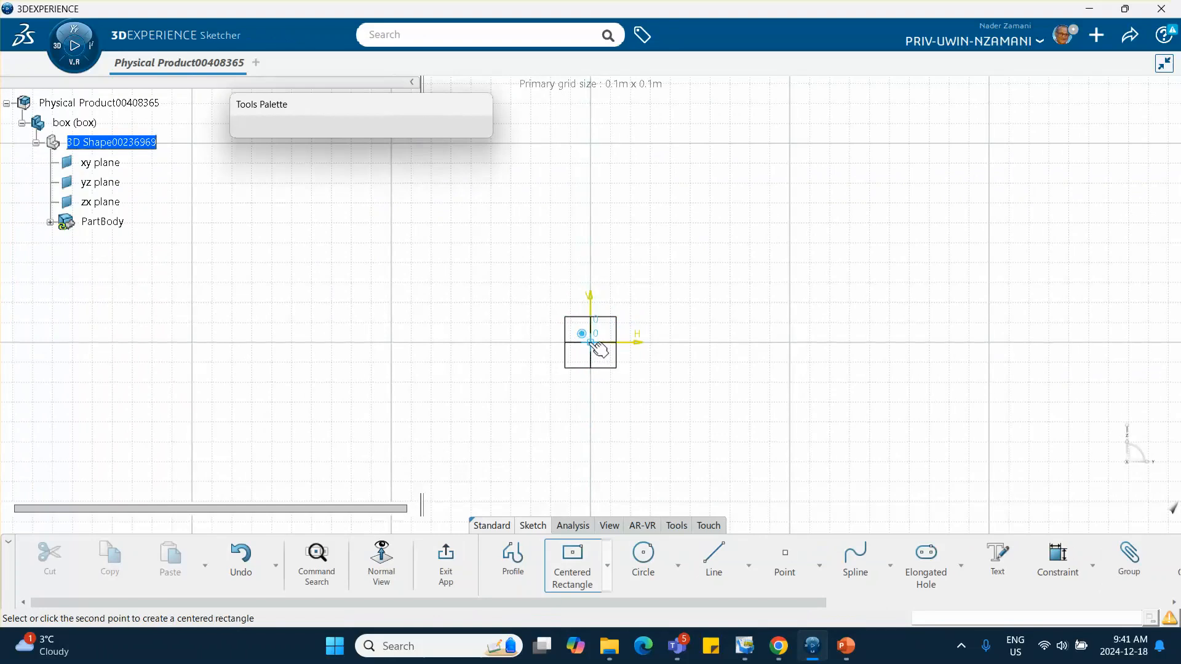
{"action": "left_click", "coordinate": [653, 412]}
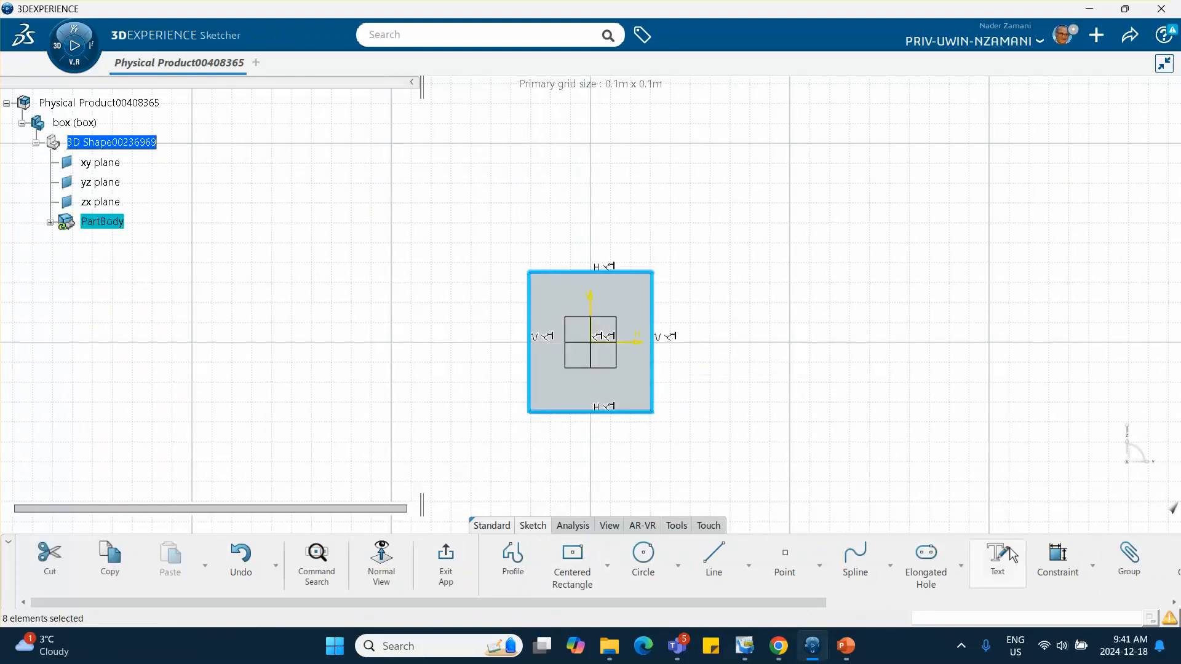
- Constrain the height of the sketched rectangle to 0.1 m
{"action": "left_click", "coordinate": [1058, 557]}
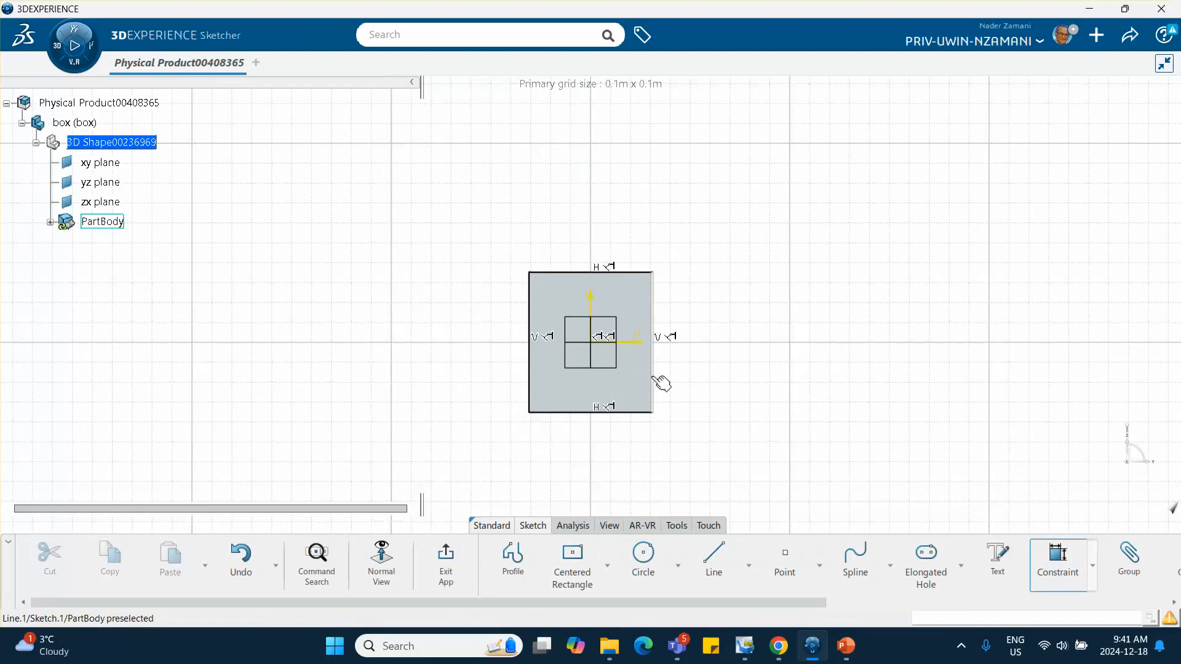
{"action": "left_click", "coordinate": [652, 380]}
{"action": "left_click", "coordinate": [720, 378]}
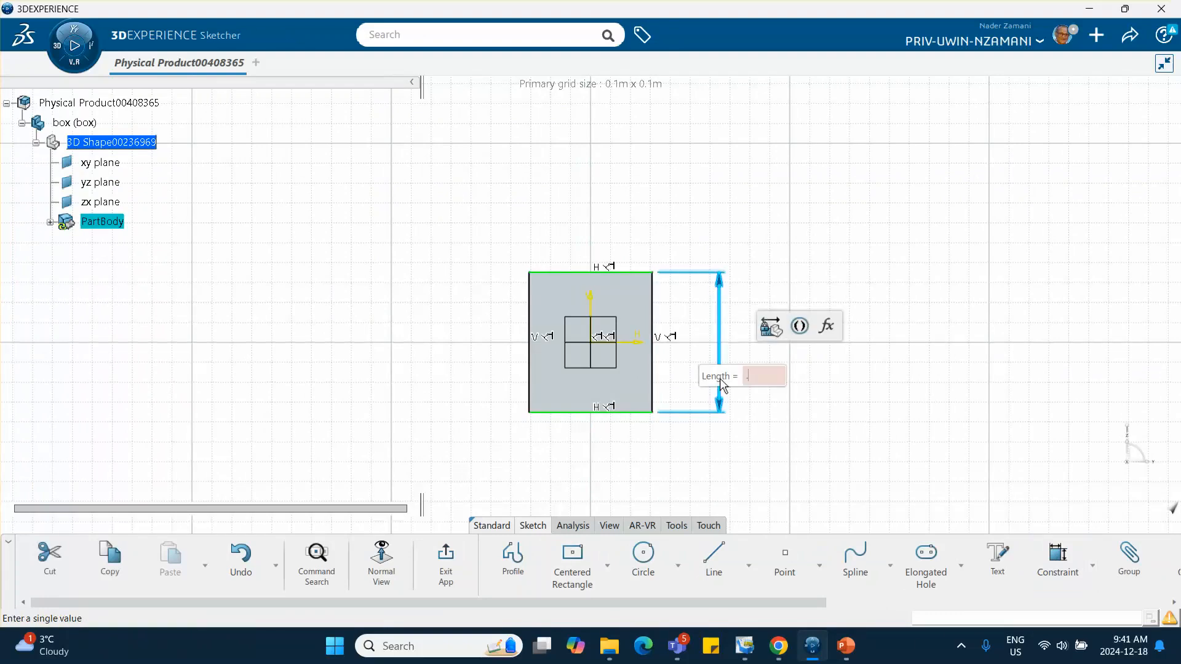
{"action": "type", "text": "0.1"}
{"action": "key", "text": "Return"}
{"action": "left_click", "coordinate": [658, 378]}
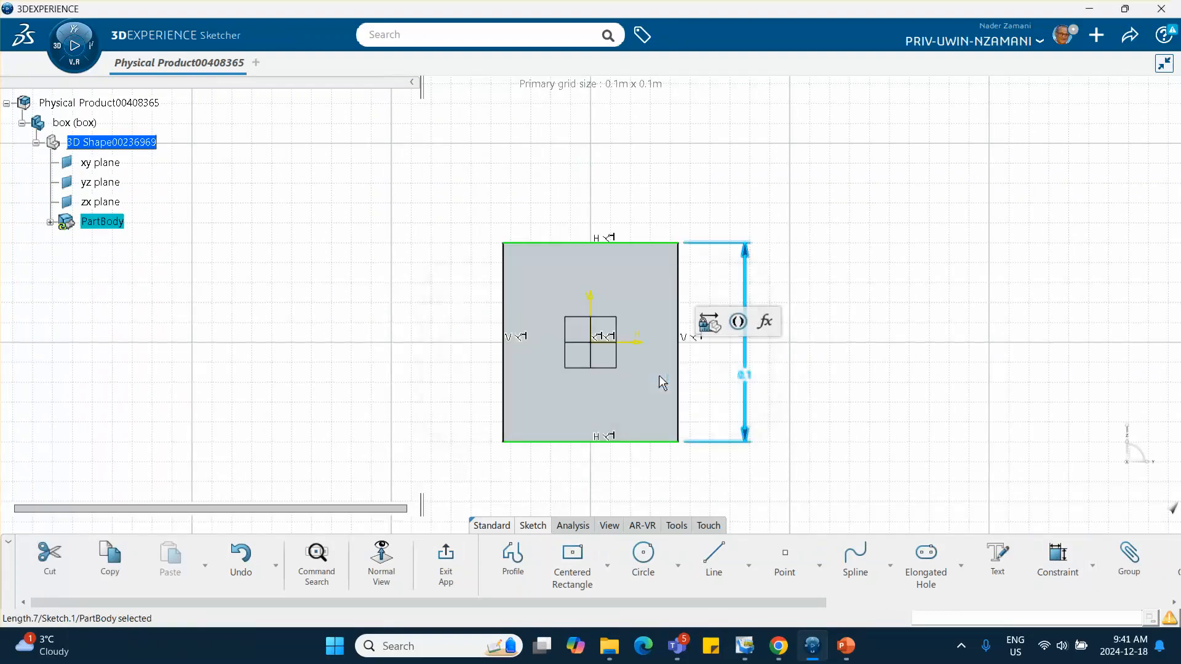
- Constrain the rectangle's width to 0.1 m and exit the sketch
{"action": "left_click", "coordinate": [649, 441]}
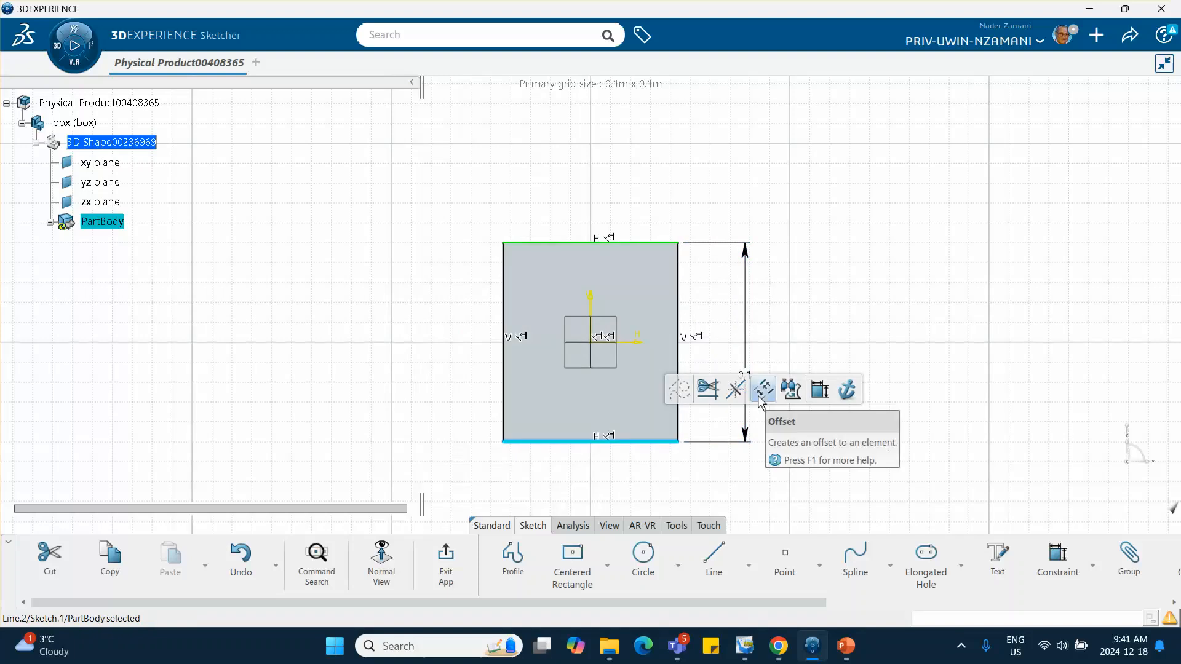
{"action": "left_click", "coordinate": [822, 390]}
{"action": "left_click", "coordinate": [604, 469]}
{"action": "type", "text": "."}
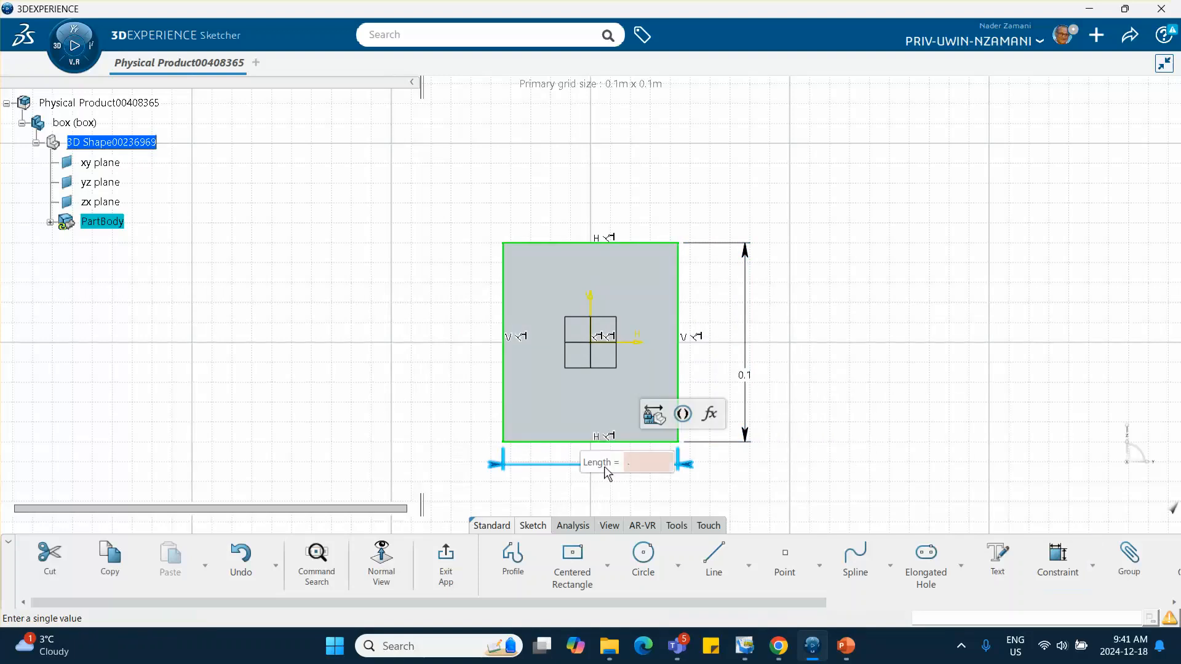
{"action": "type", "text": "1"}
{"action": "key", "text": "Return"}
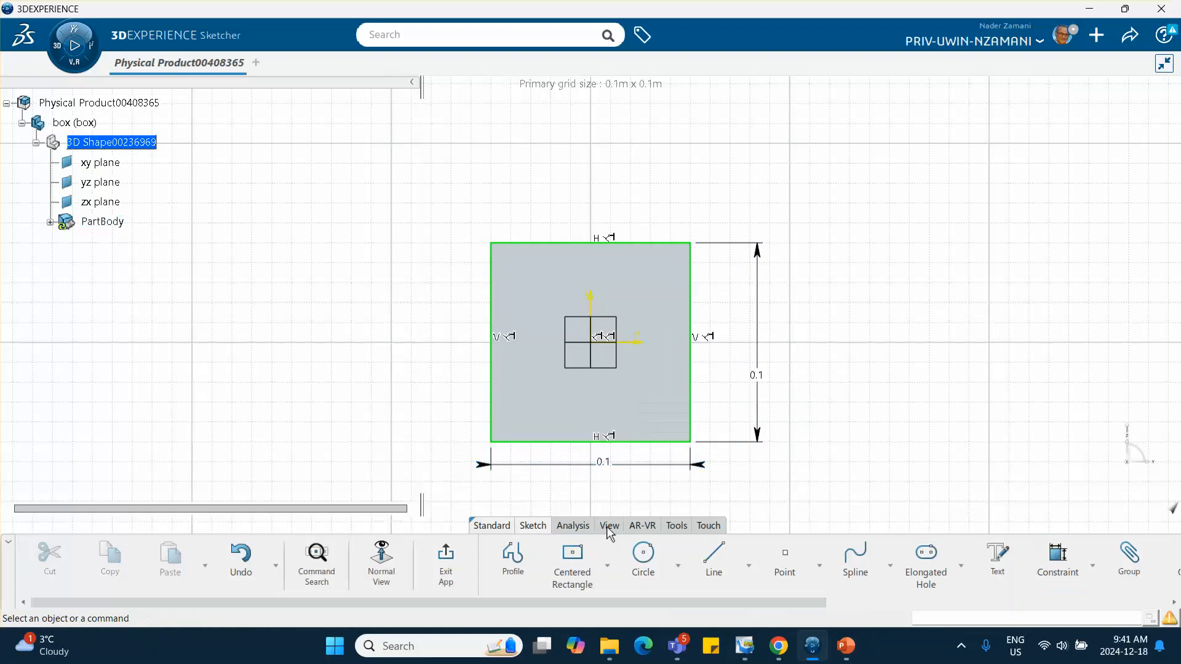
{"action": "left_click", "coordinate": [446, 561]}
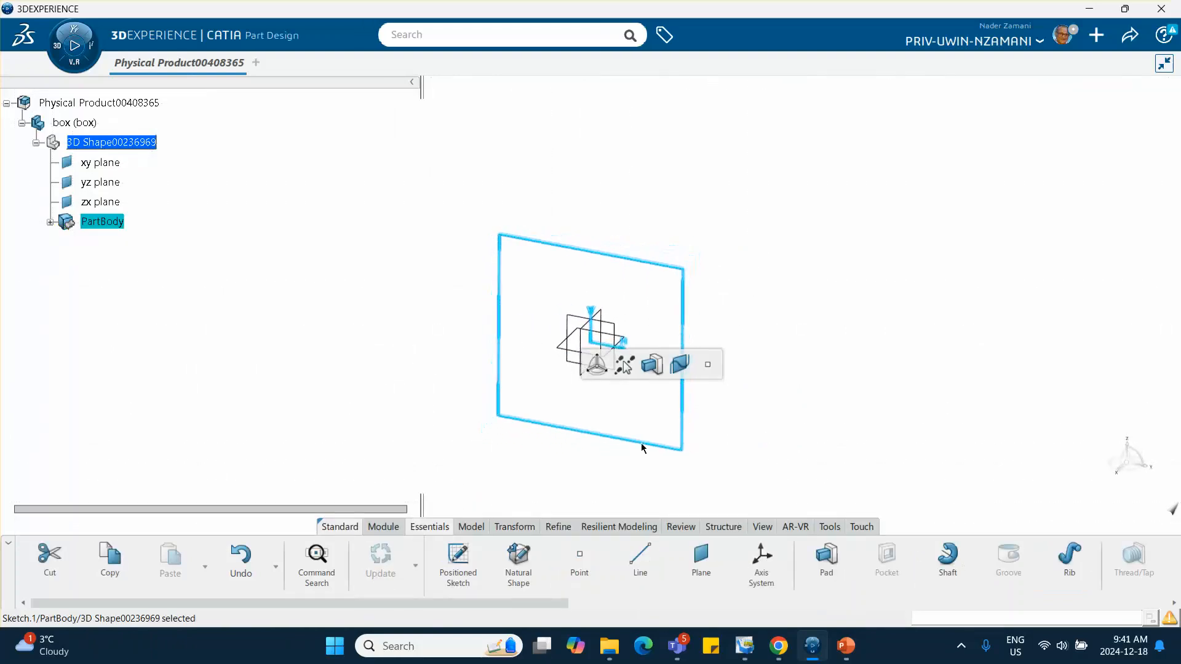
- Pad the square sketch symmetrically about its plane to form a cube 0.1 m on each side
{"action": "left_click", "coordinate": [651, 364]}
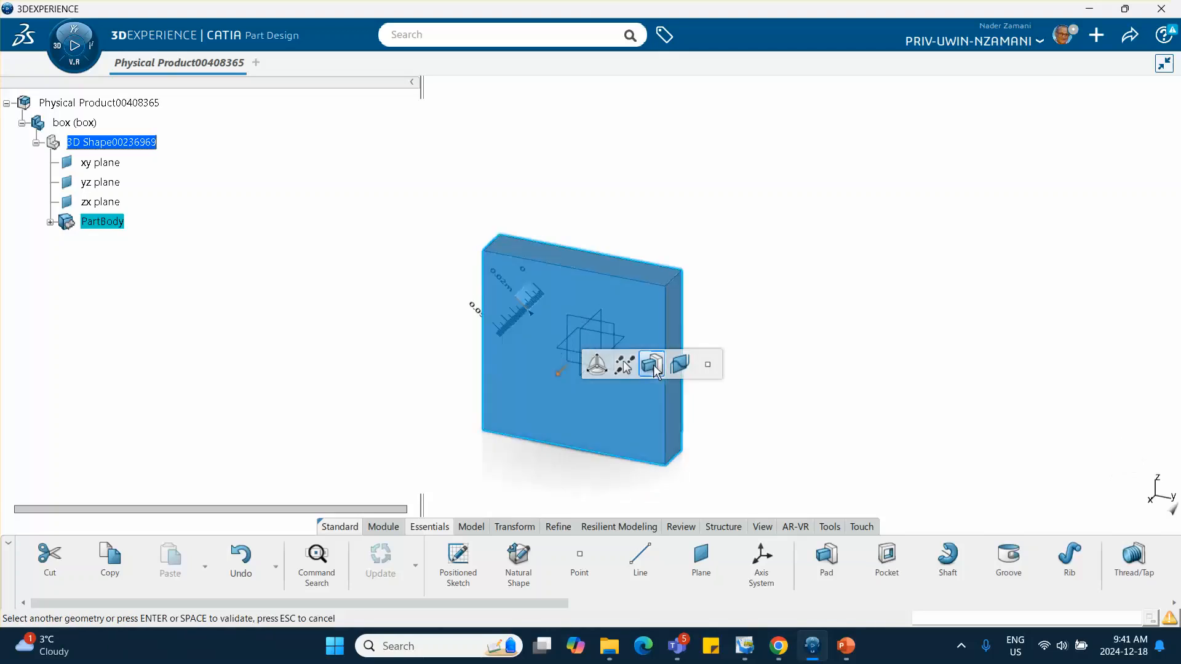
{"action": "left_click", "coordinate": [759, 440]}
{"action": "left_click", "coordinate": [643, 396]}
{"action": "double_click", "coordinate": [643, 397]}
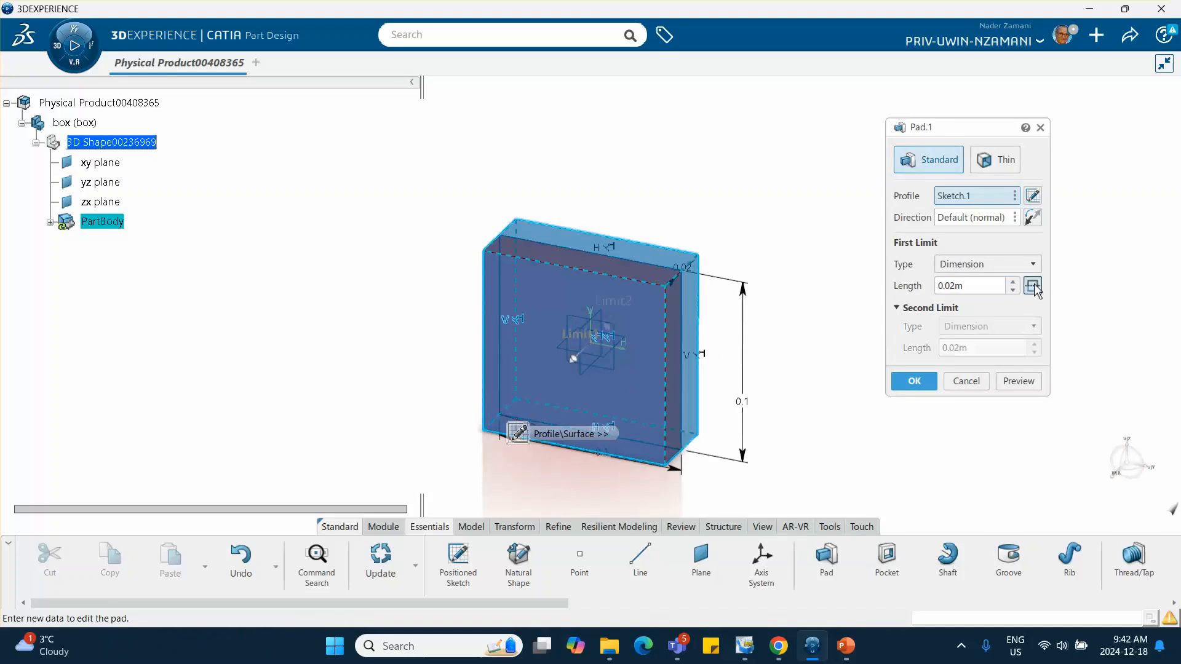
{"action": "double_click", "coordinate": [970, 286]}
{"action": "type", "text": "."}
{"action": "type", "text": "04"}
{"action": "left_click", "coordinate": [915, 381]}
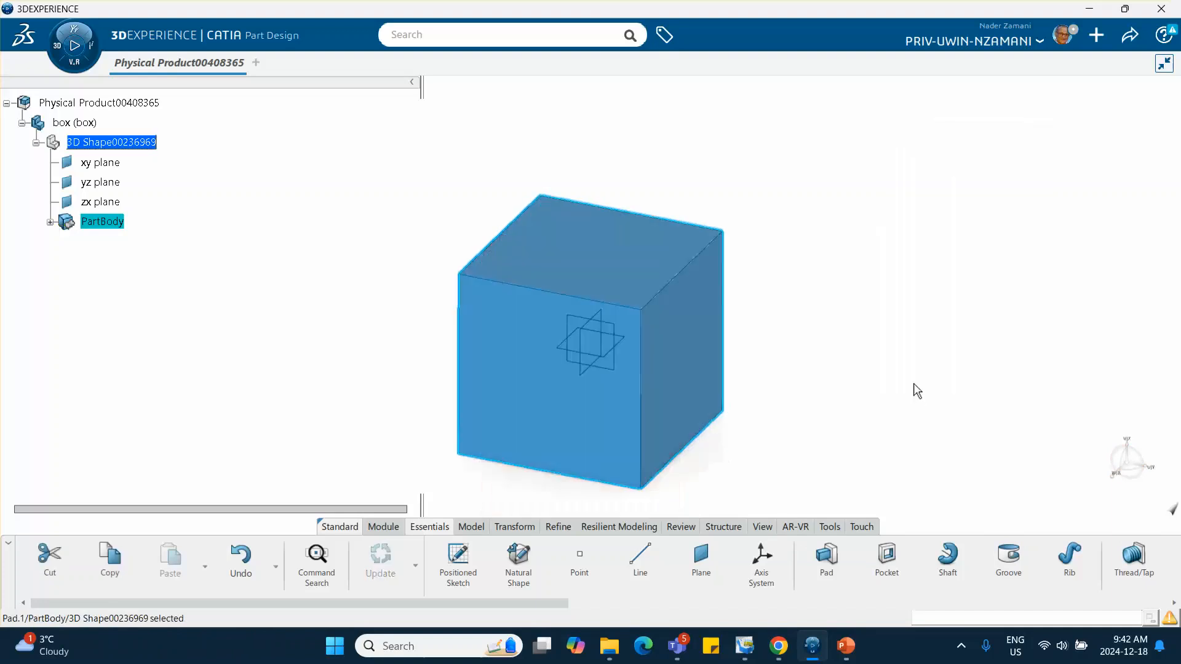
- Create a center-of-gravity point on the cube's pad using Pad.1 as the volume
{"action": "middle_click_drag", "start_coordinate": [818, 416], "coordinate": [773, 390]}
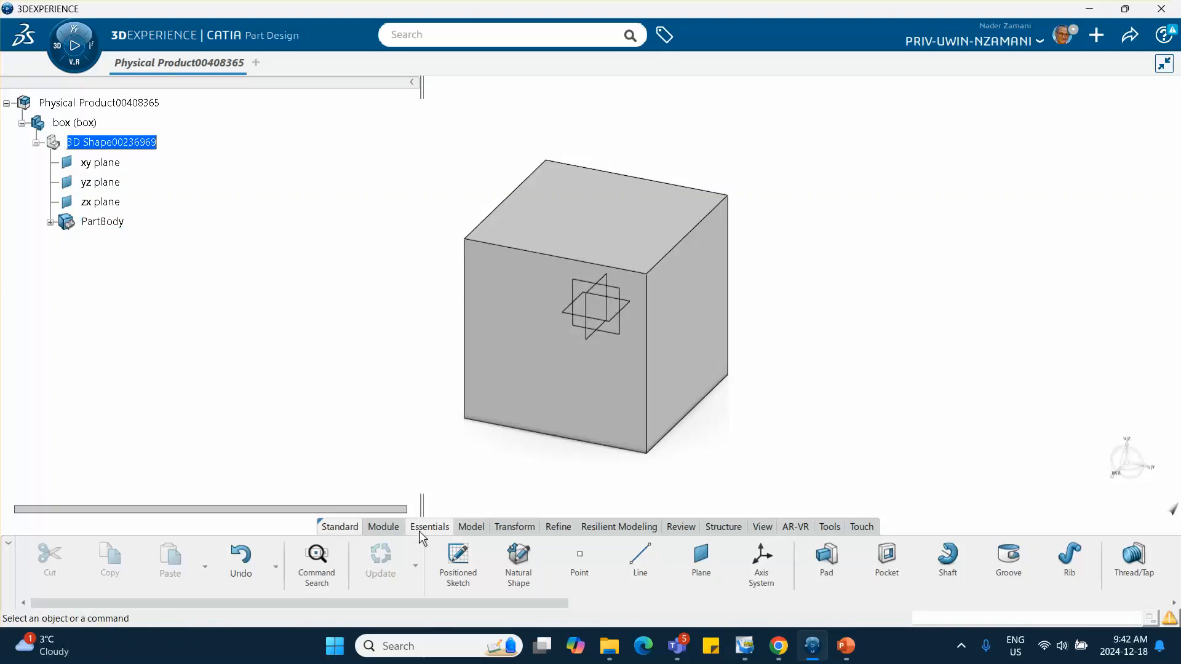
{"action": "left_click", "coordinate": [580, 559]}
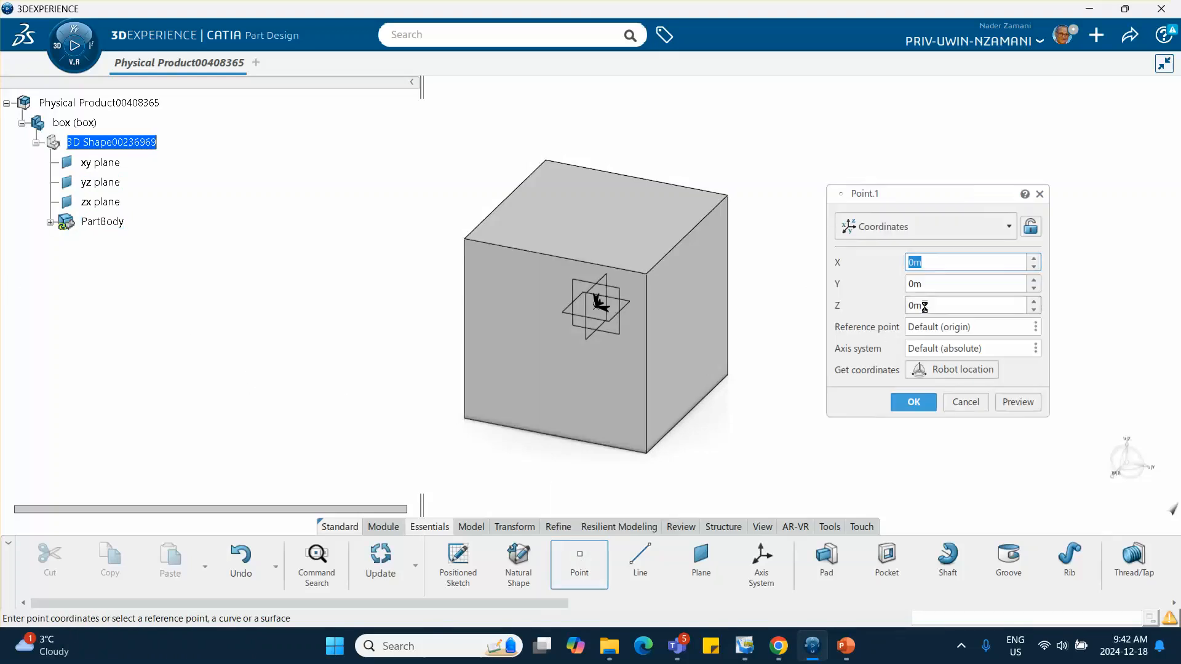
{"action": "left_click", "coordinate": [953, 233]}
{"action": "left_click", "coordinate": [906, 389]}
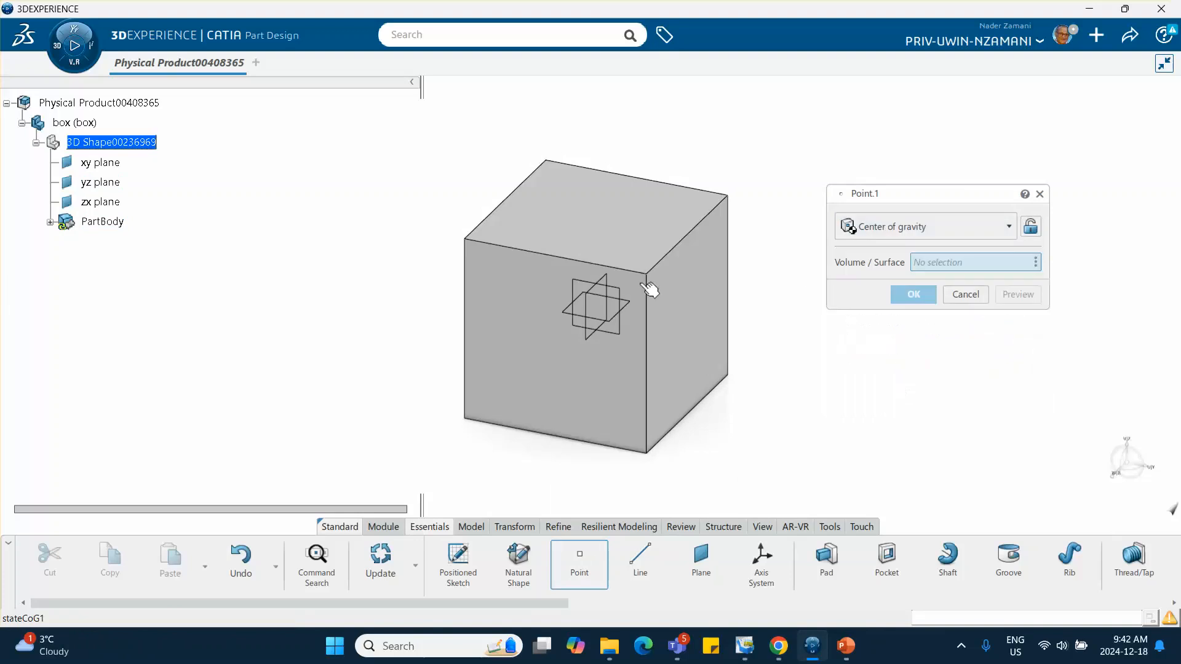
{"action": "left_click", "coordinate": [51, 223]}
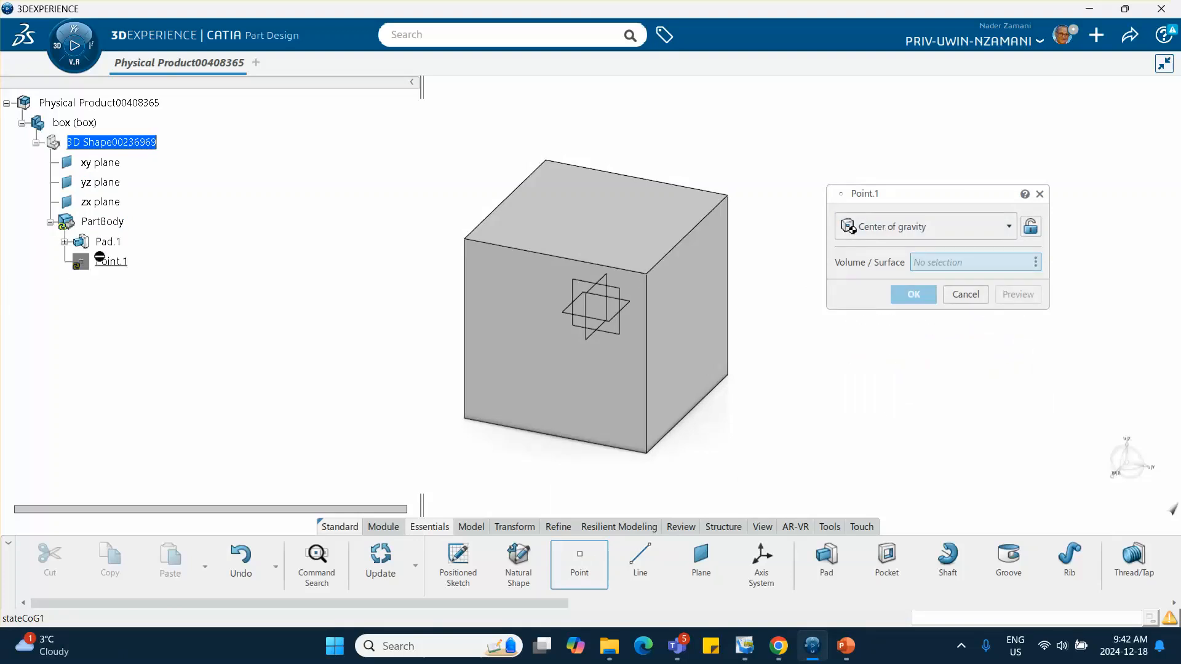
{"action": "left_click", "coordinate": [104, 242]}
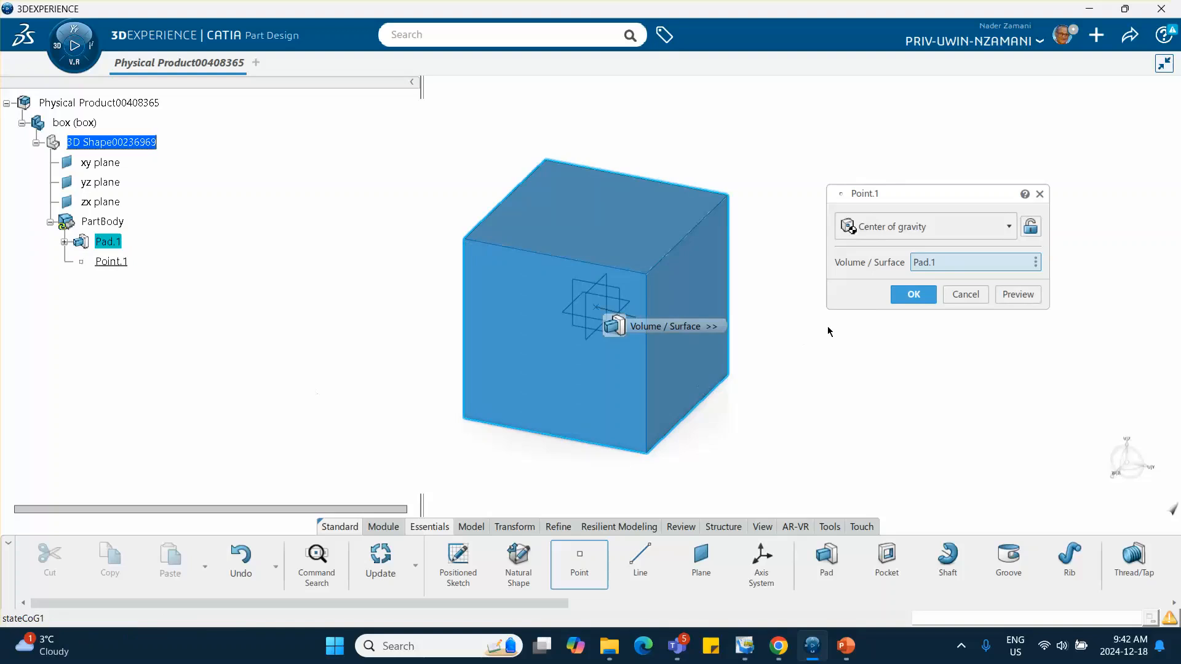
{"action": "left_click", "coordinate": [914, 294]}
- Hide the yz, zx and xy reference planes of the box part
{"action": "middle_click_drag", "start_coordinate": [838, 401], "coordinate": [701, 403]}
{"action": "left_click", "coordinate": [613, 300]}
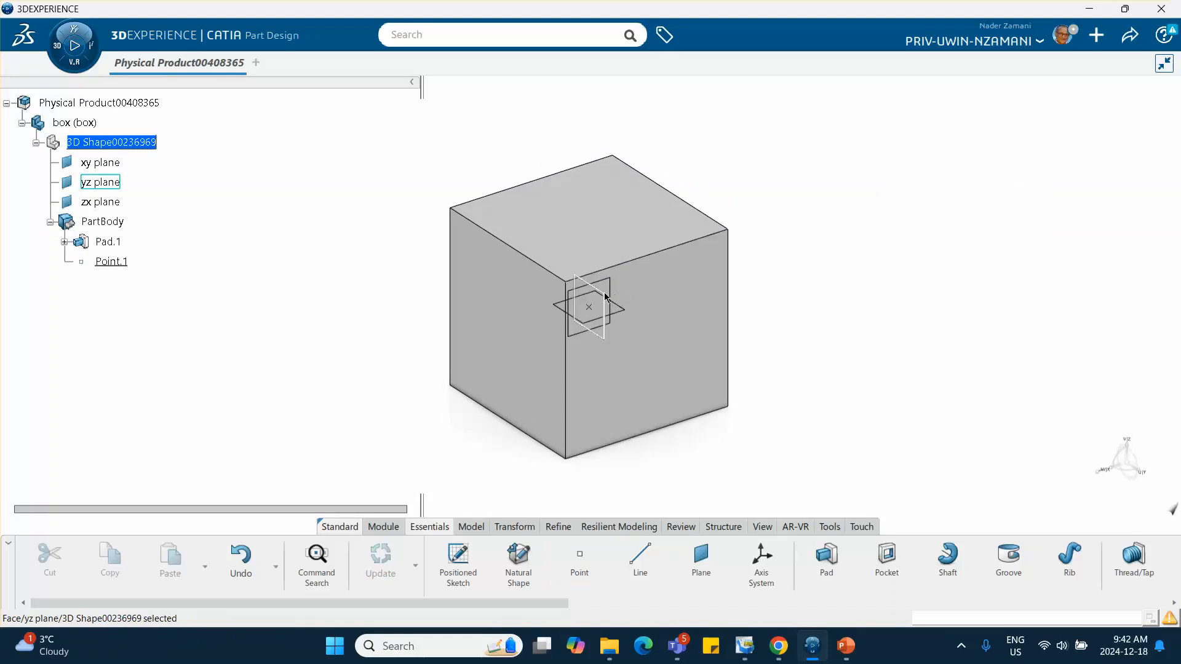
{"action": "right_click", "coordinate": [611, 299]}
{"action": "left_click", "coordinate": [631, 290]}
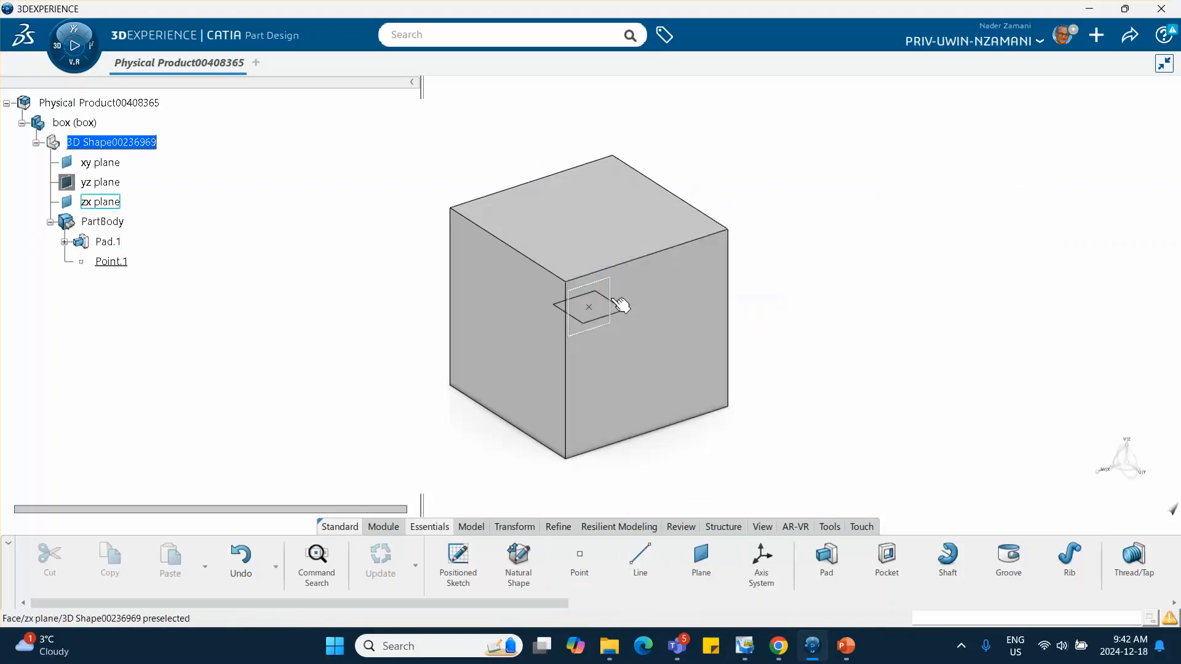
{"action": "right_click", "coordinate": [618, 304]}
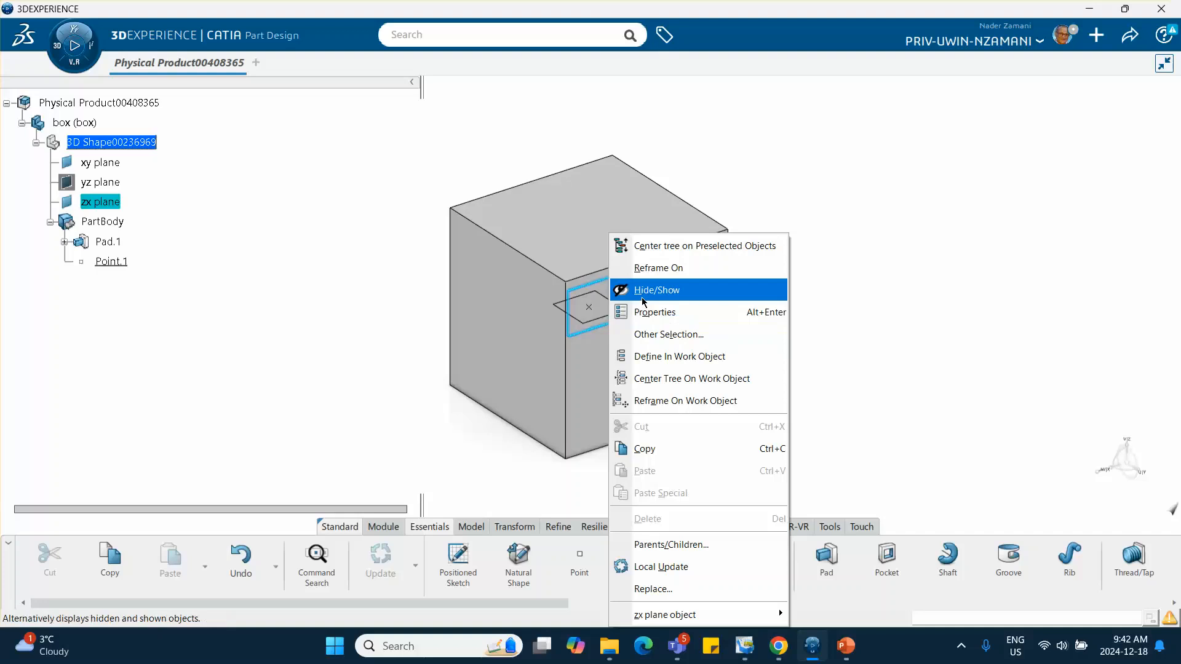
{"action": "left_click", "coordinate": [640, 298]}
{"action": "right_click", "coordinate": [622, 305]}
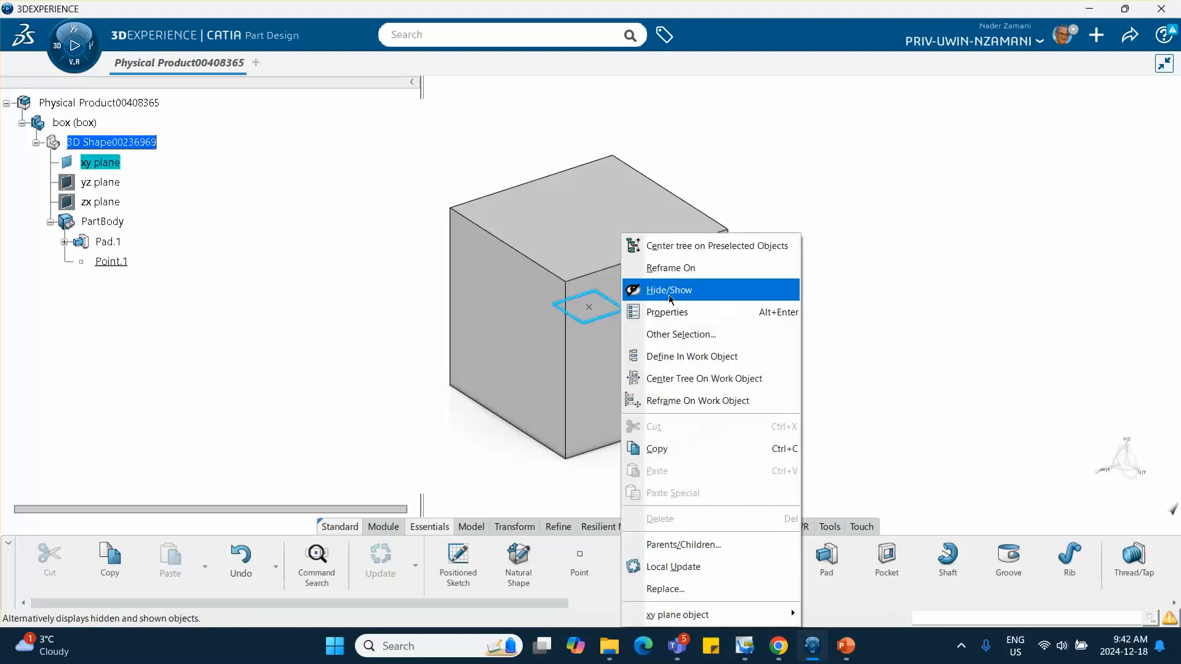
{"action": "left_click", "coordinate": [633, 290]}
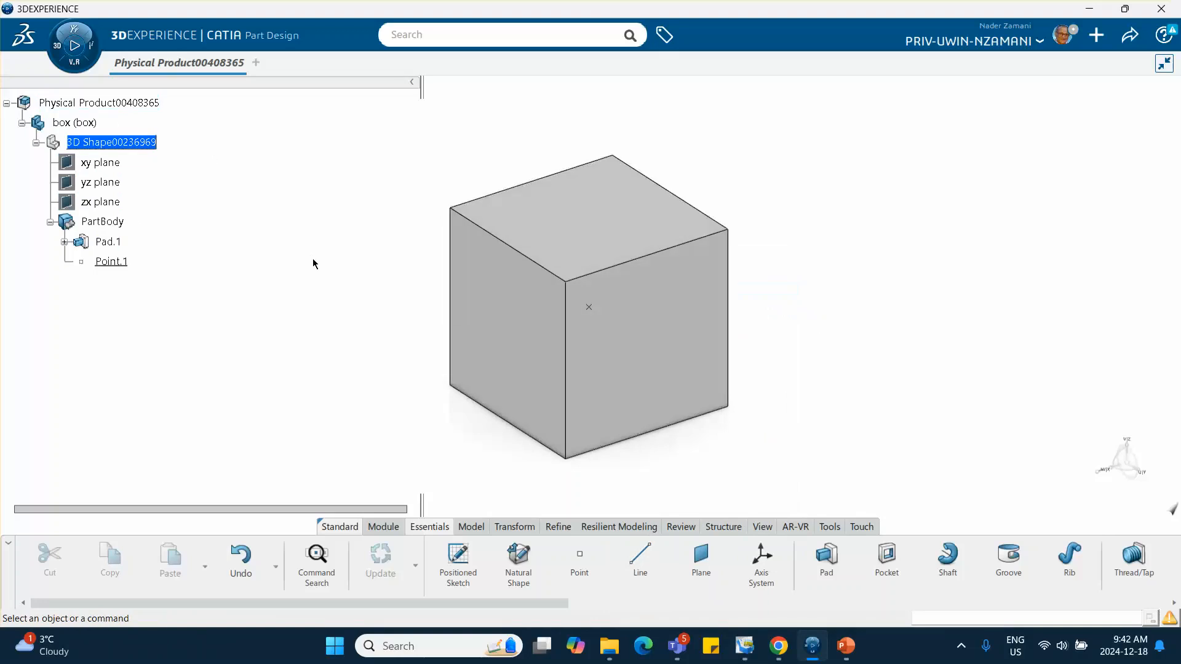
- Activate the root physical product and switch to the Mechanical Systems Design app
{"action": "double_click", "coordinate": [67, 105]}
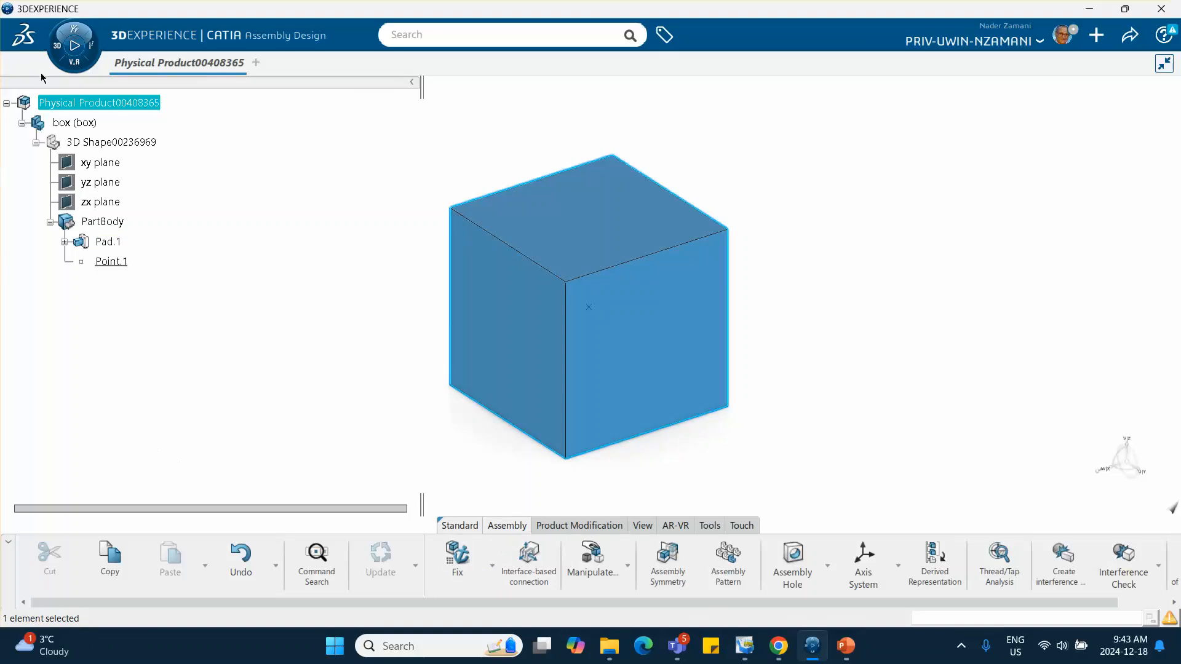
{"action": "left_click", "coordinate": [57, 50]}
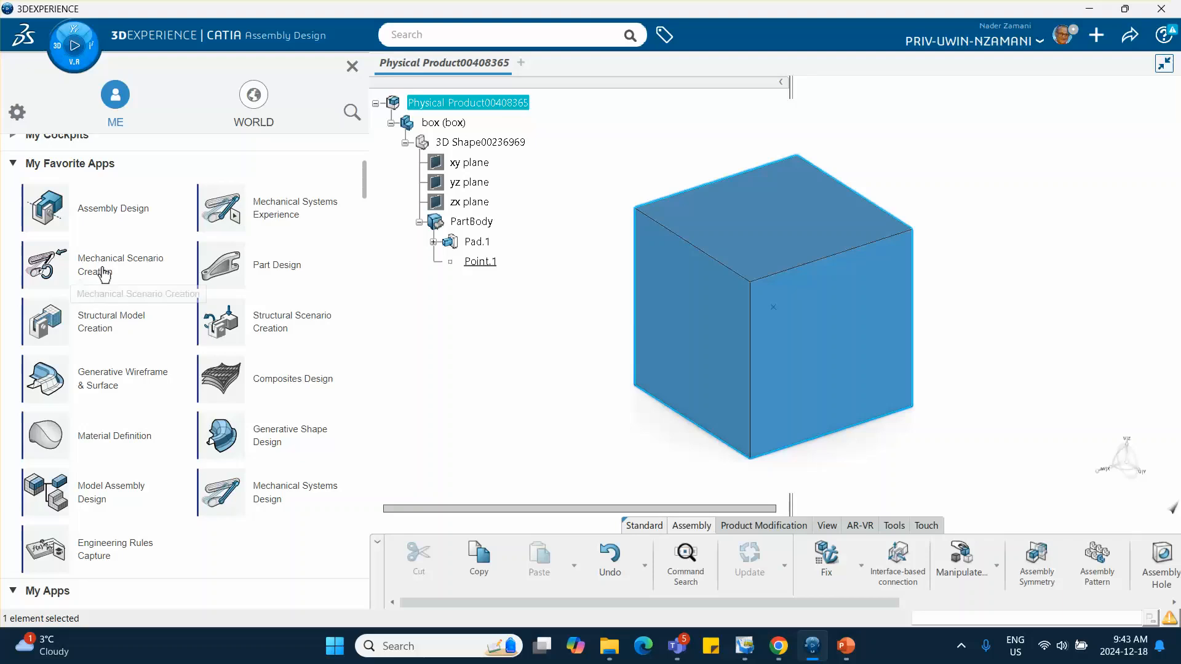
{"action": "left_click", "coordinate": [263, 495]}
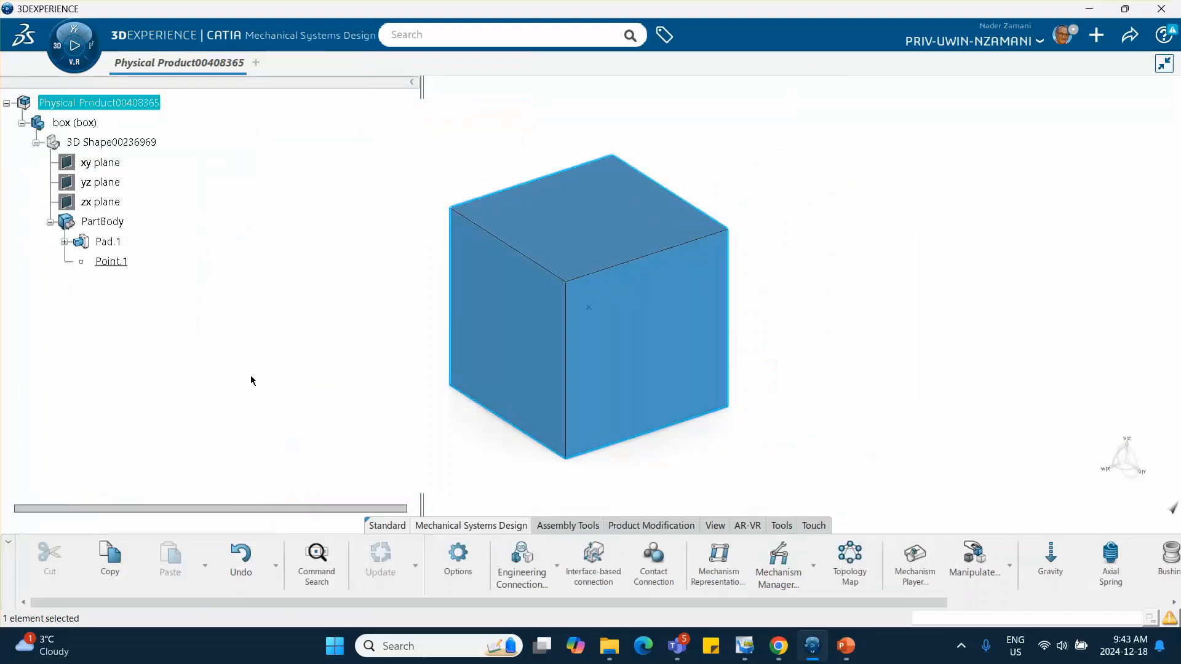
- Insert a mechanism representation with default properties and accept its Mechanism Manager settings without adding joints
{"action": "left_click", "coordinate": [557, 566]}
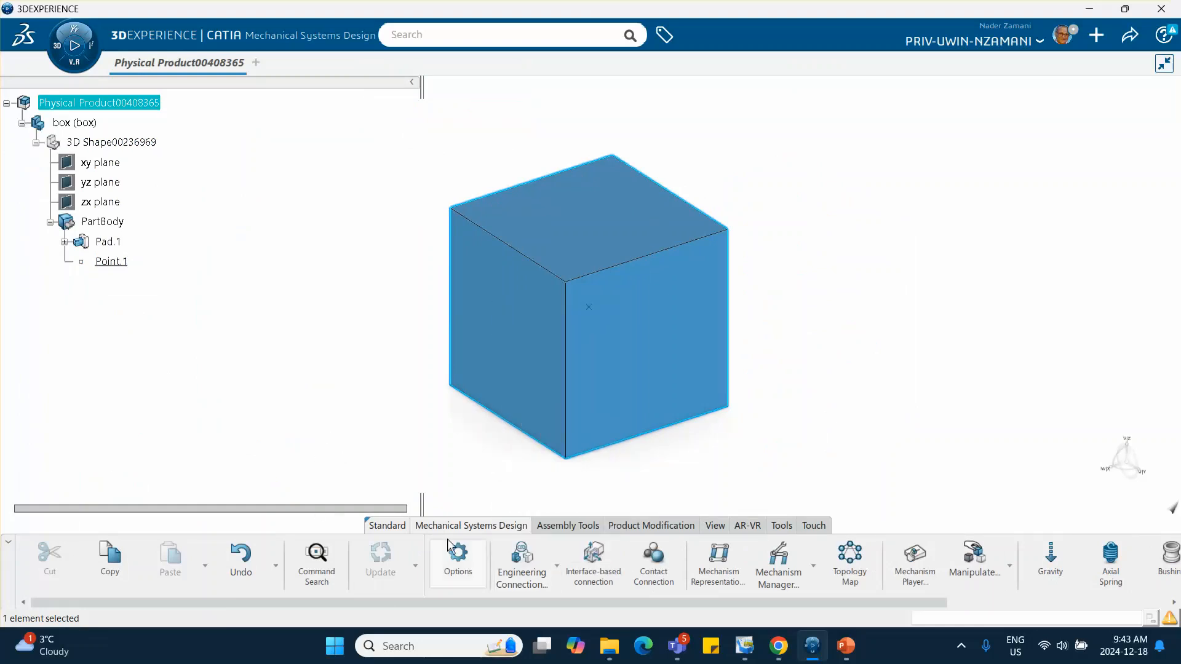
{"action": "left_click", "coordinate": [720, 560]}
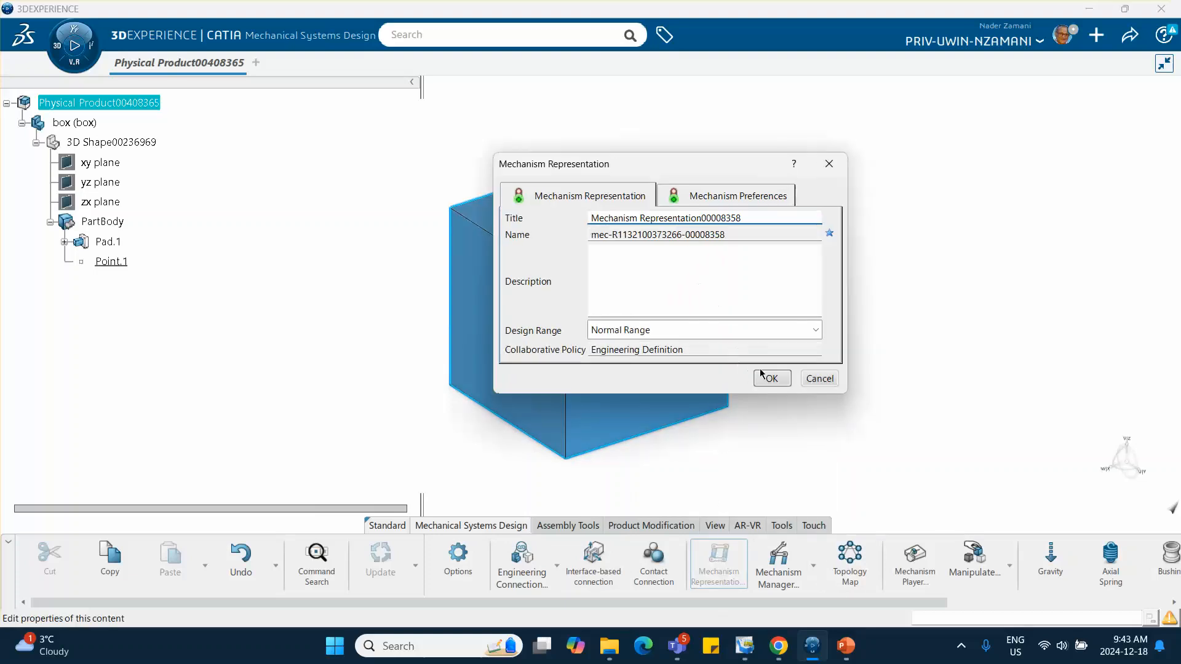
{"action": "left_click", "coordinate": [763, 375]}
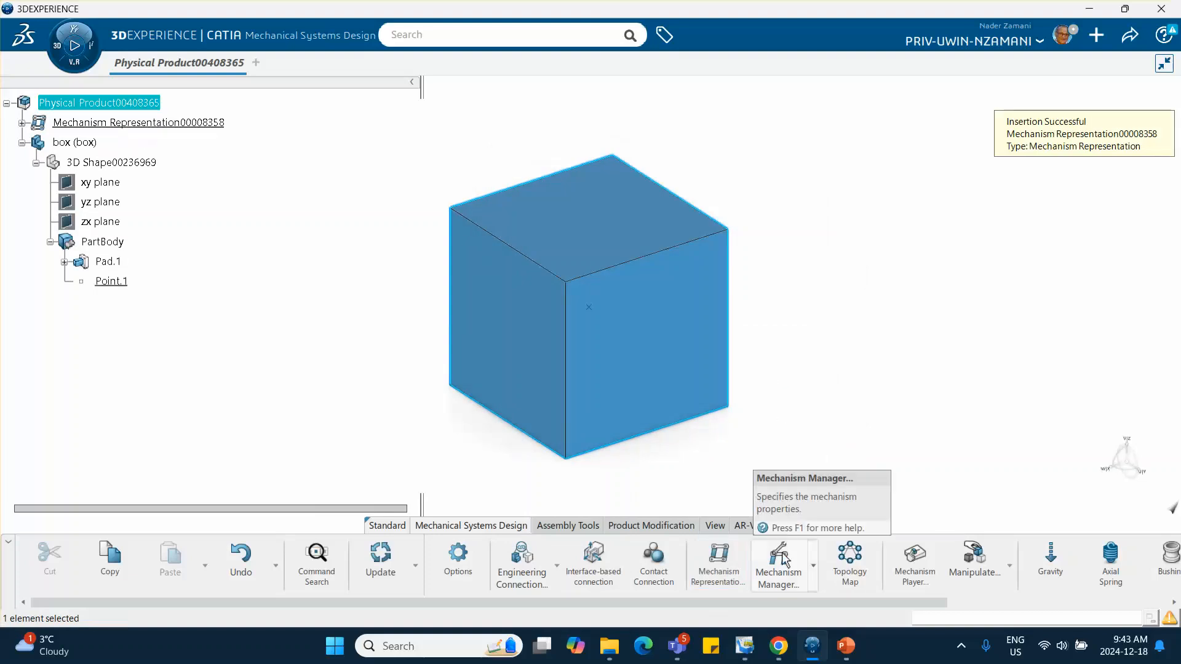
{"action": "left_click", "coordinate": [780, 560]}
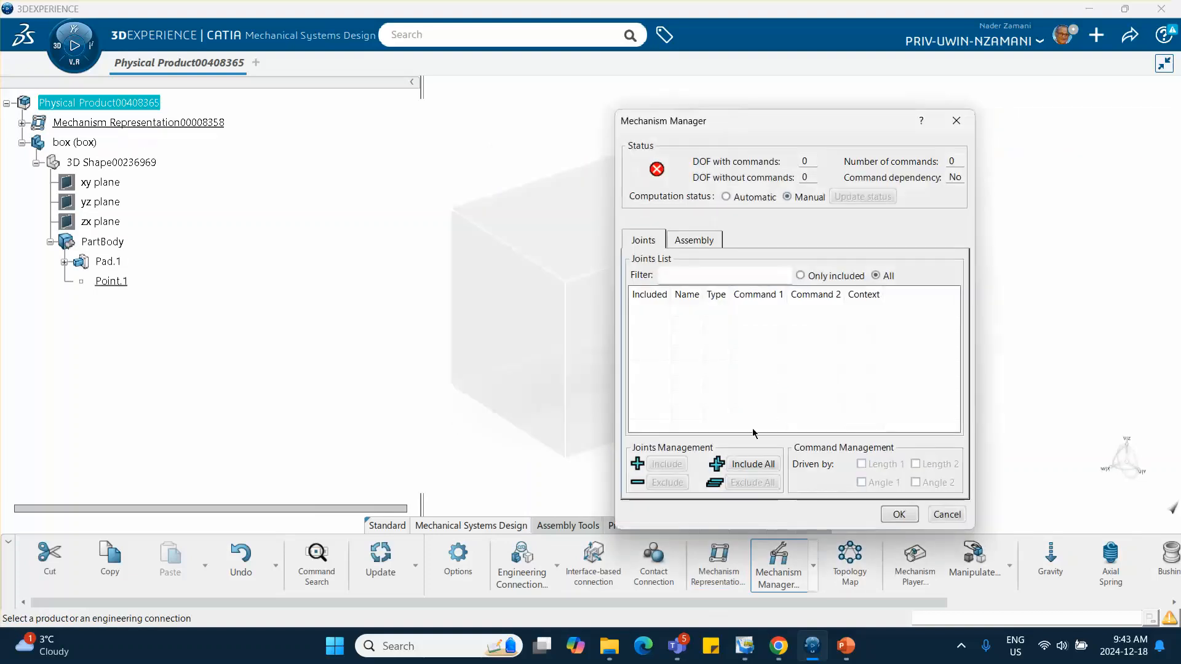
{"action": "left_click", "coordinate": [899, 515]}
- Declare a weight on the box with Weight Definition, filling its declared inertia values from the part's geometry
{"action": "middle_click_drag", "start_coordinate": [780, 435], "coordinate": [758, 430]}
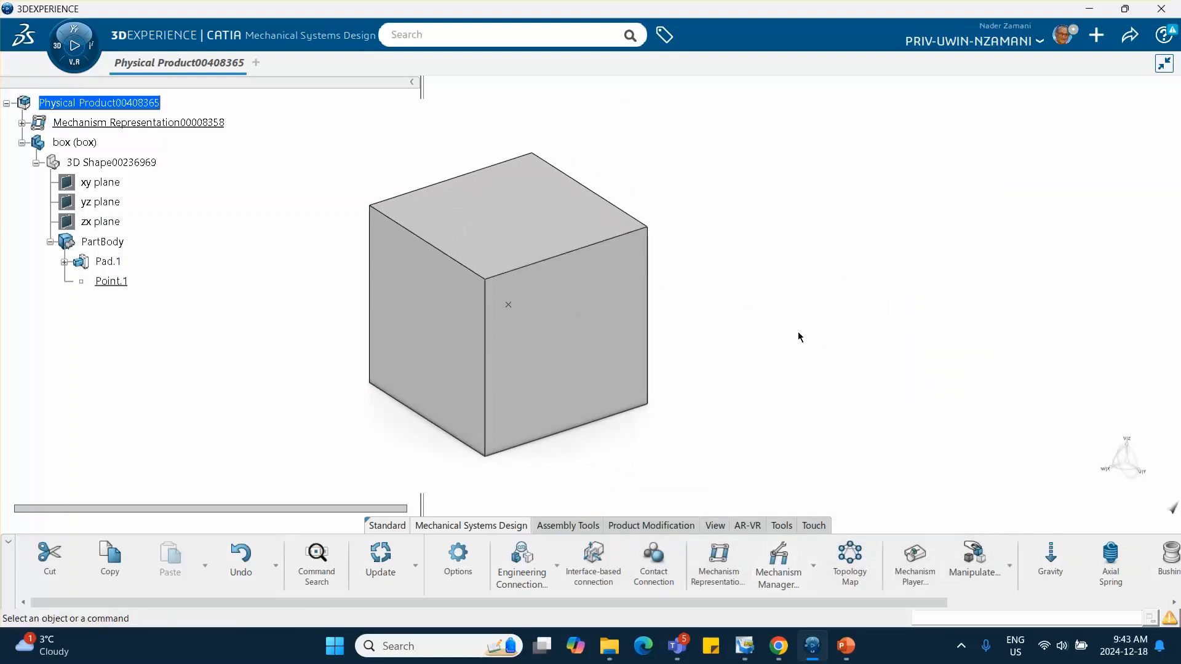
{"action": "scroll", "coordinate": [766, 566], "scroll_direction": "right", "scroll_amount": 5}
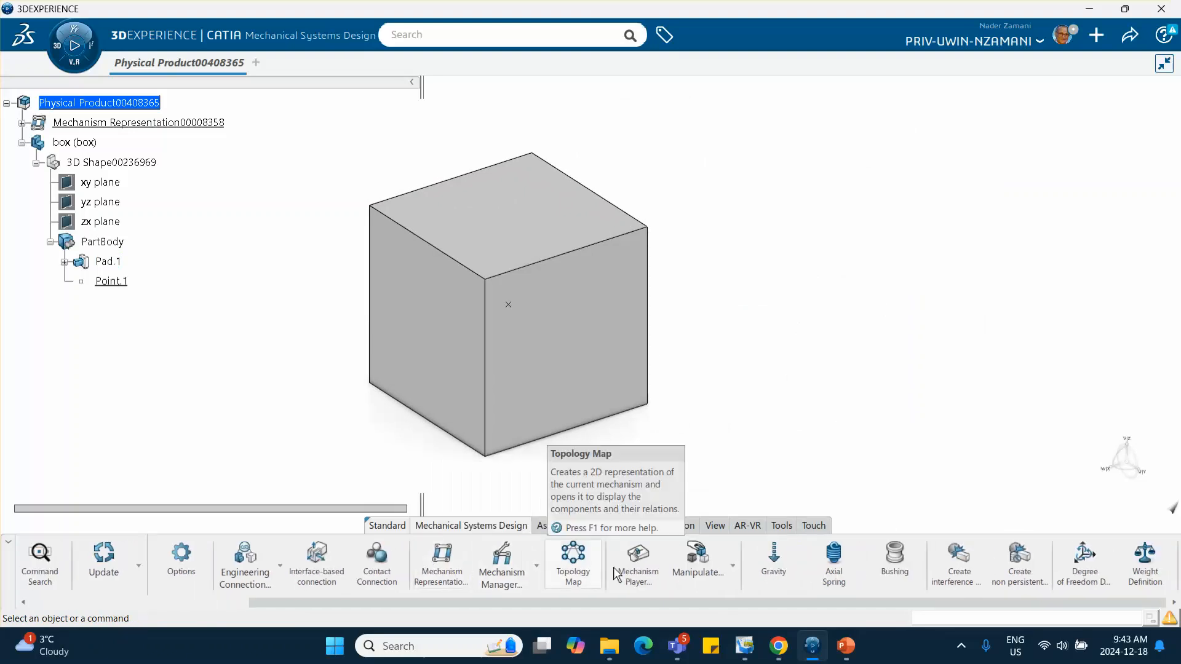
{"action": "left_click", "coordinate": [1145, 565]}
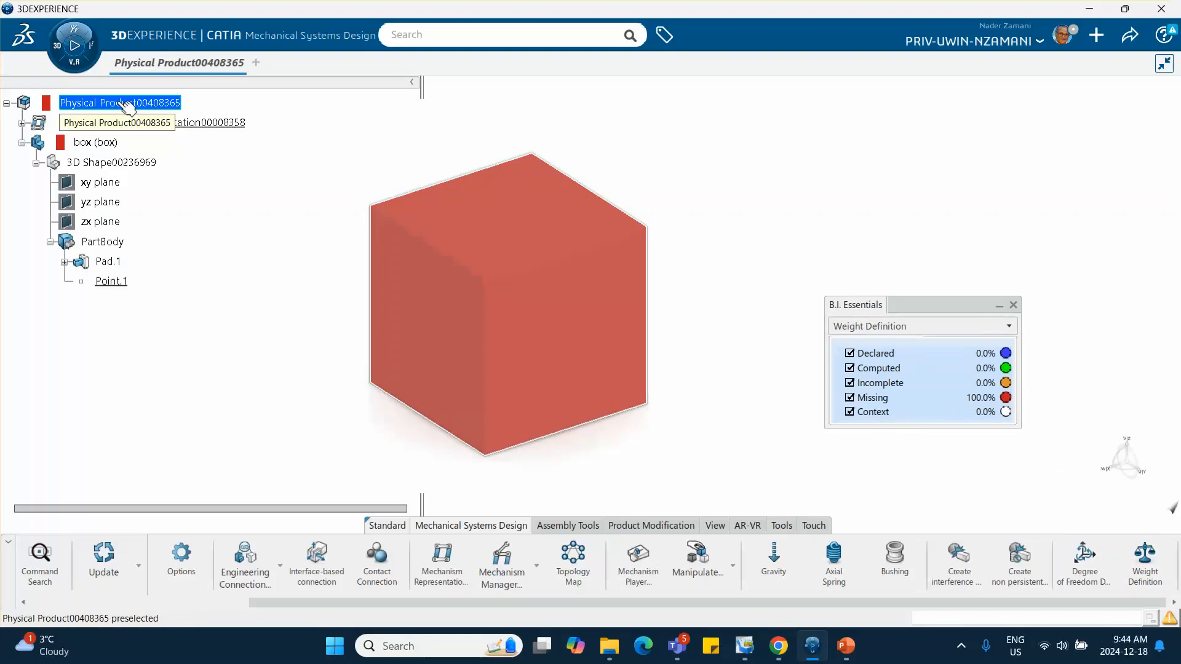
{"action": "left_click", "coordinate": [95, 143]}
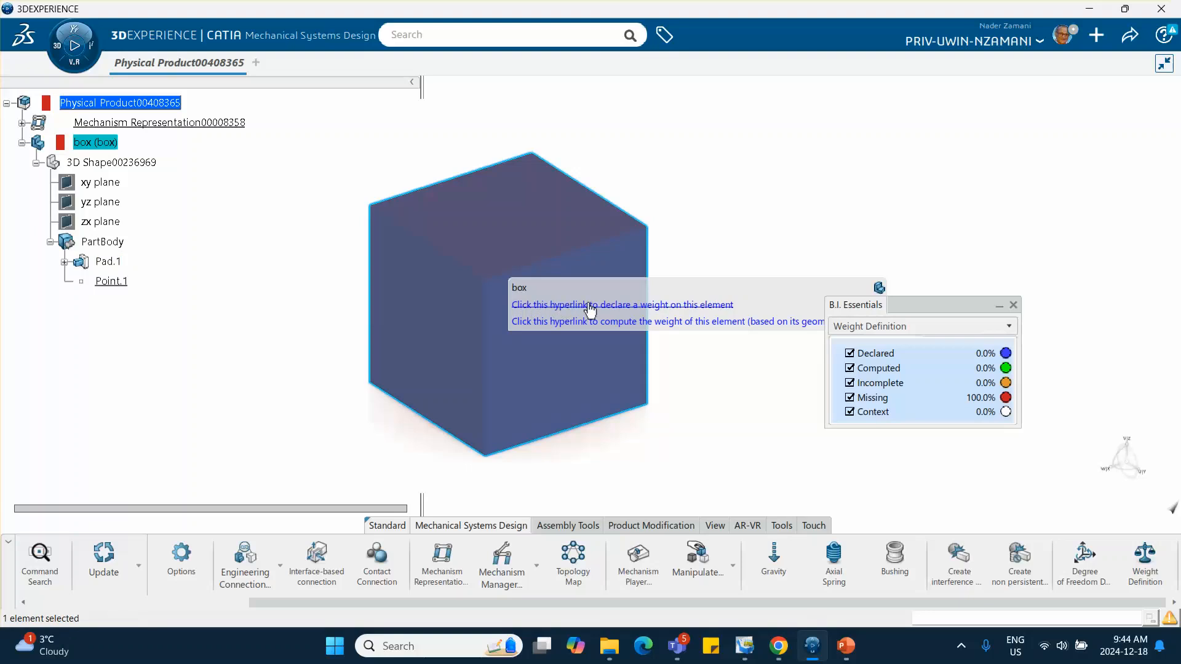
{"action": "left_click", "coordinate": [695, 307]}
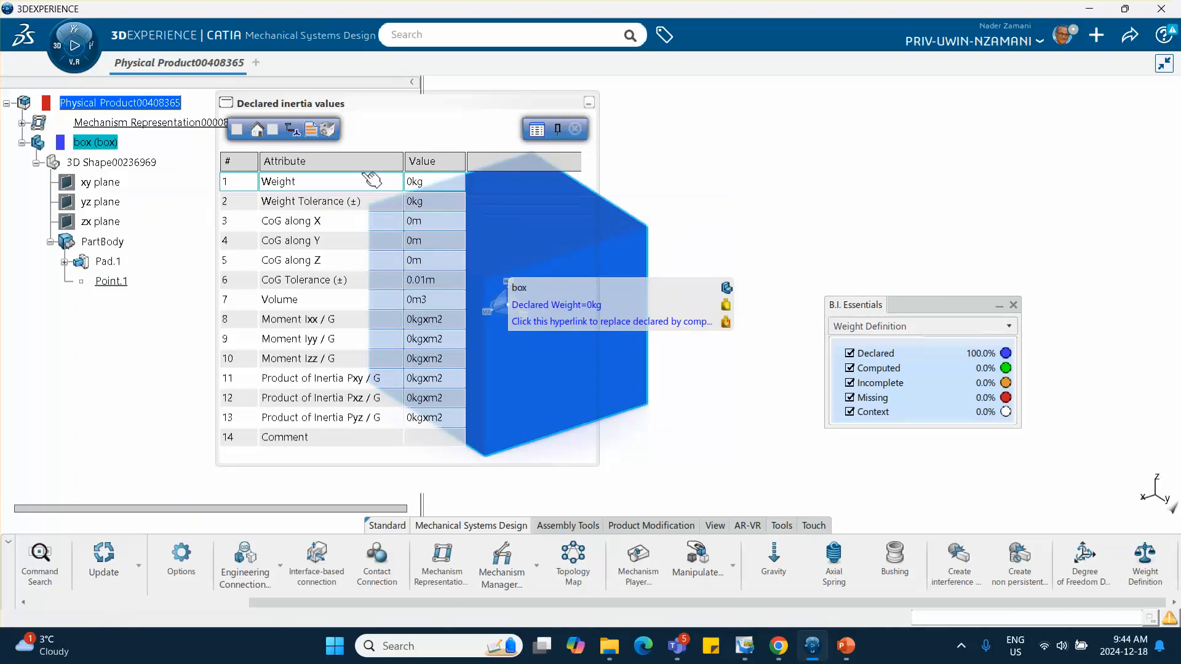
{"action": "left_click", "coordinate": [237, 131]}
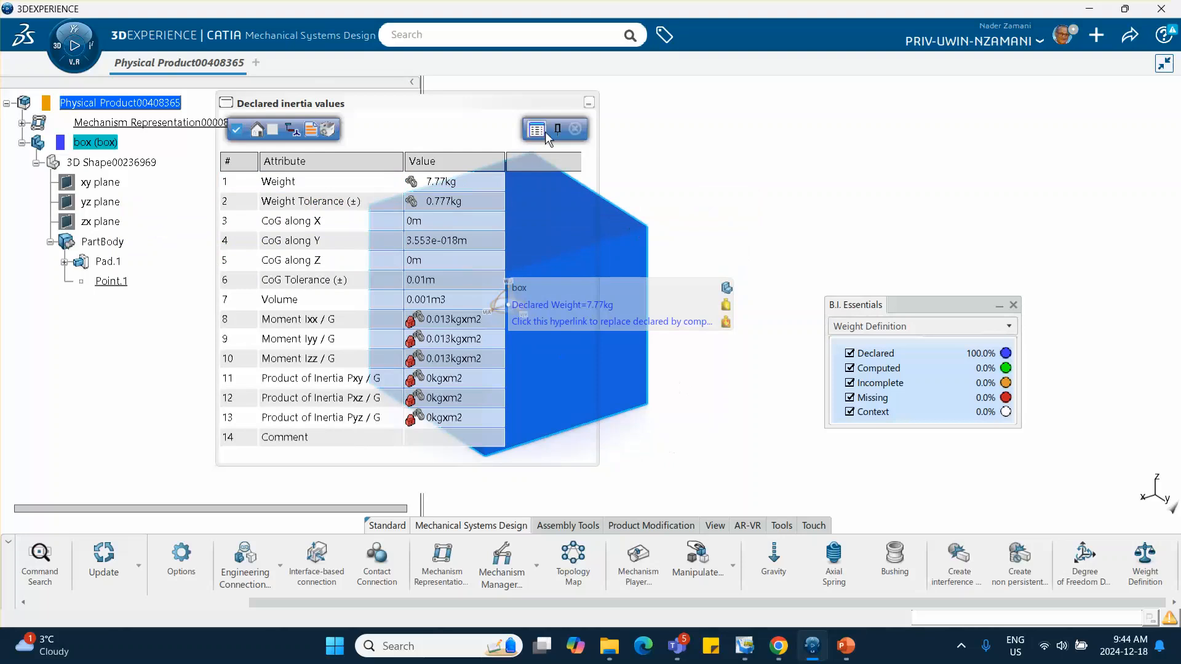
{"action": "left_click", "coordinate": [576, 129]}
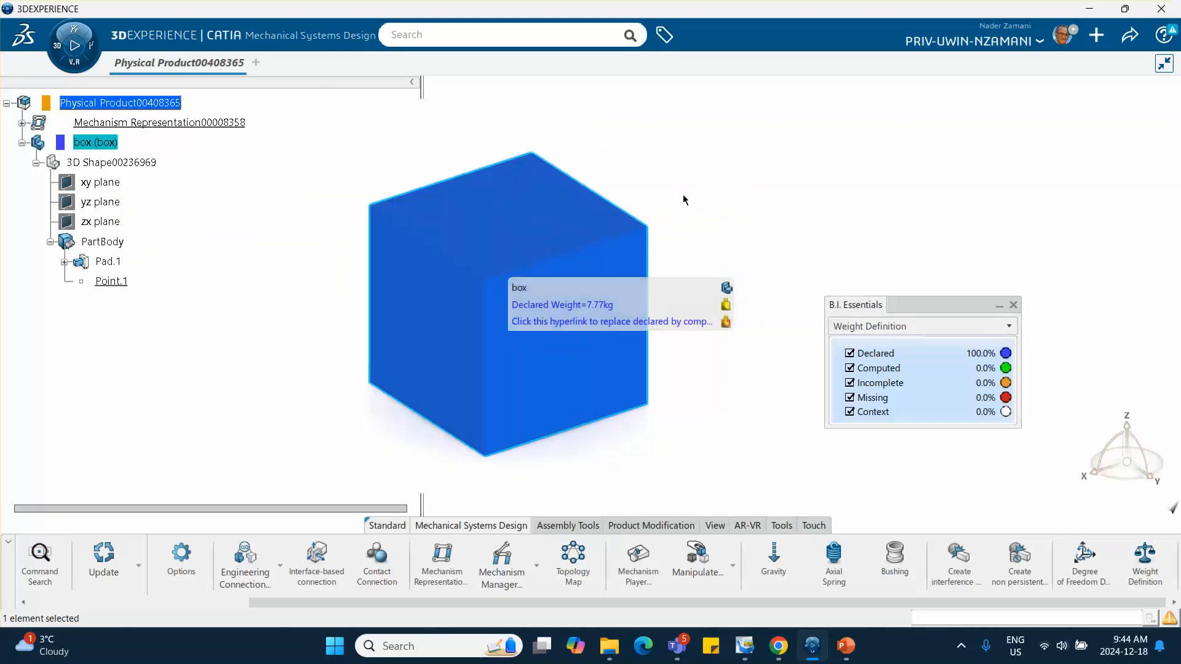
{"action": "left_click", "coordinate": [1013, 306]}
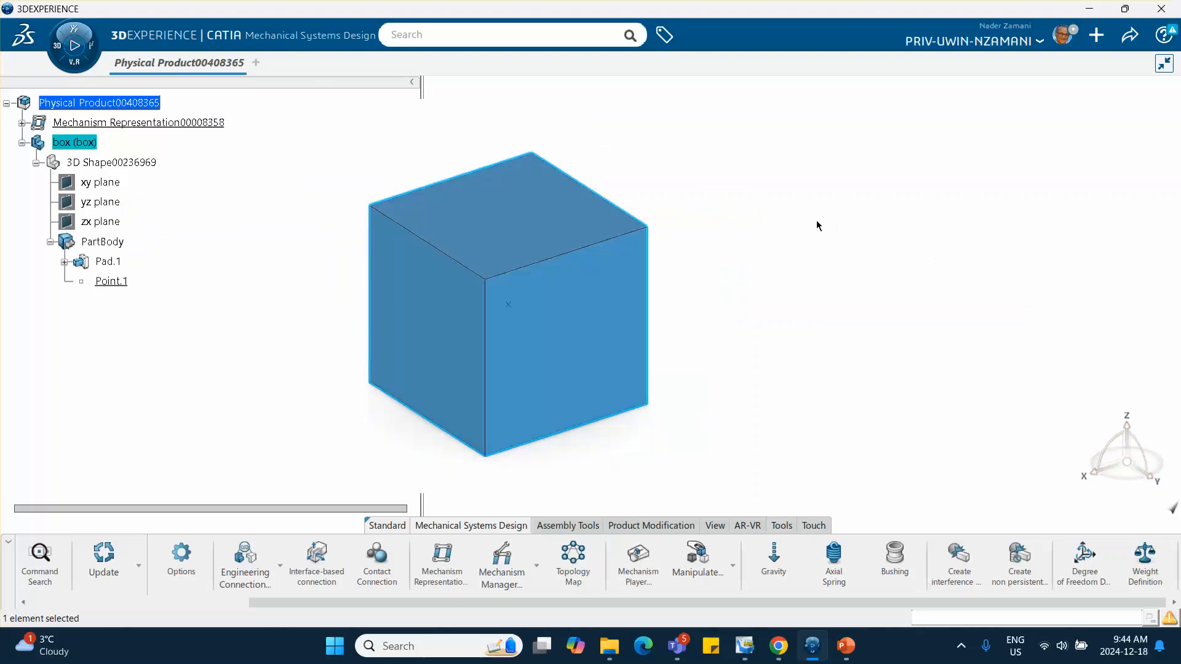
- Switch to Mechanical Systems Experience and create a kinematics simulation of the product without a new mechanism or kinematics scenario
{"action": "left_click", "coordinate": [60, 56]}
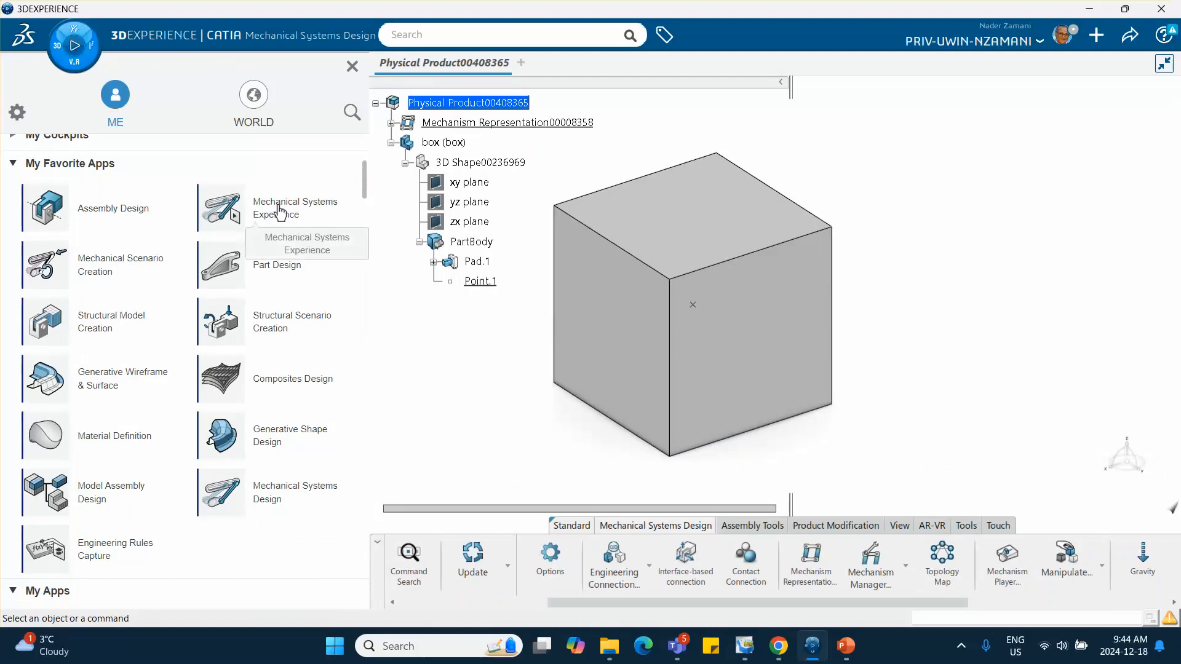
{"action": "left_click", "coordinate": [280, 209]}
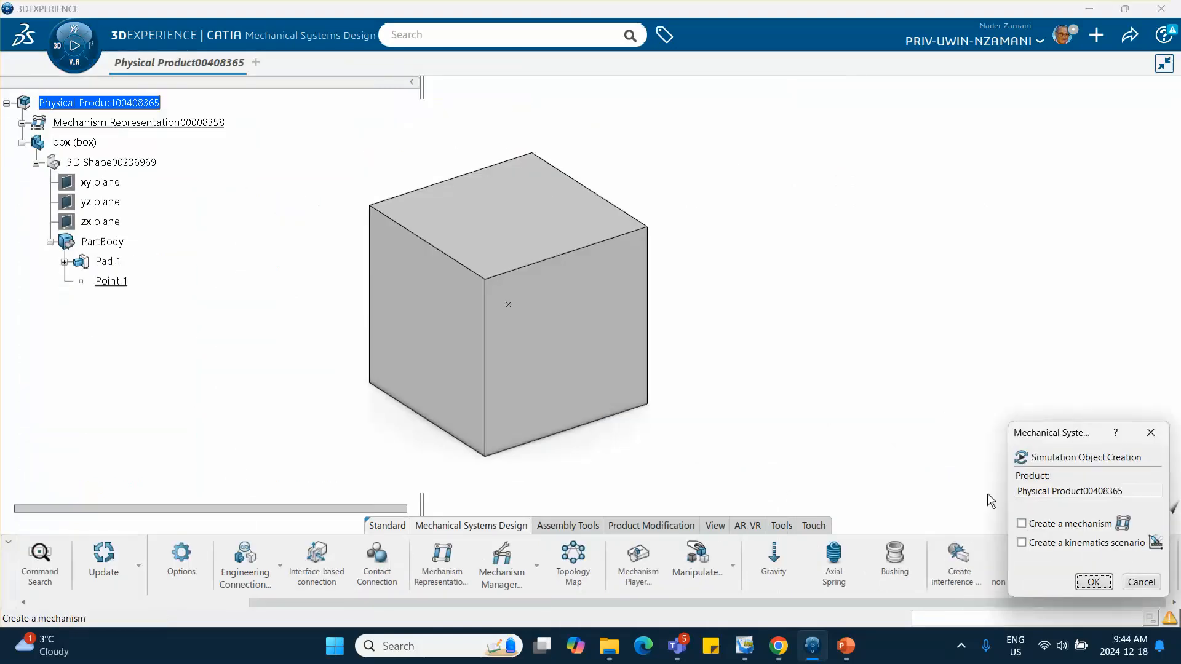
{"action": "left_click", "coordinate": [21, 122]}
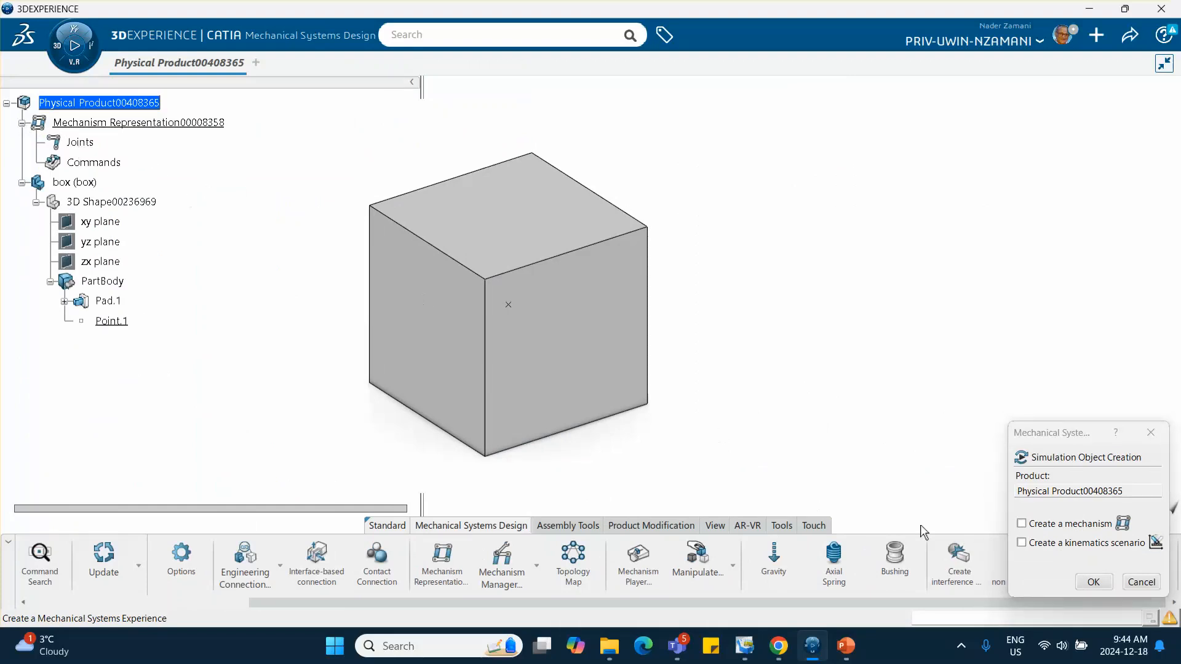
{"action": "left_click", "coordinate": [1093, 581]}
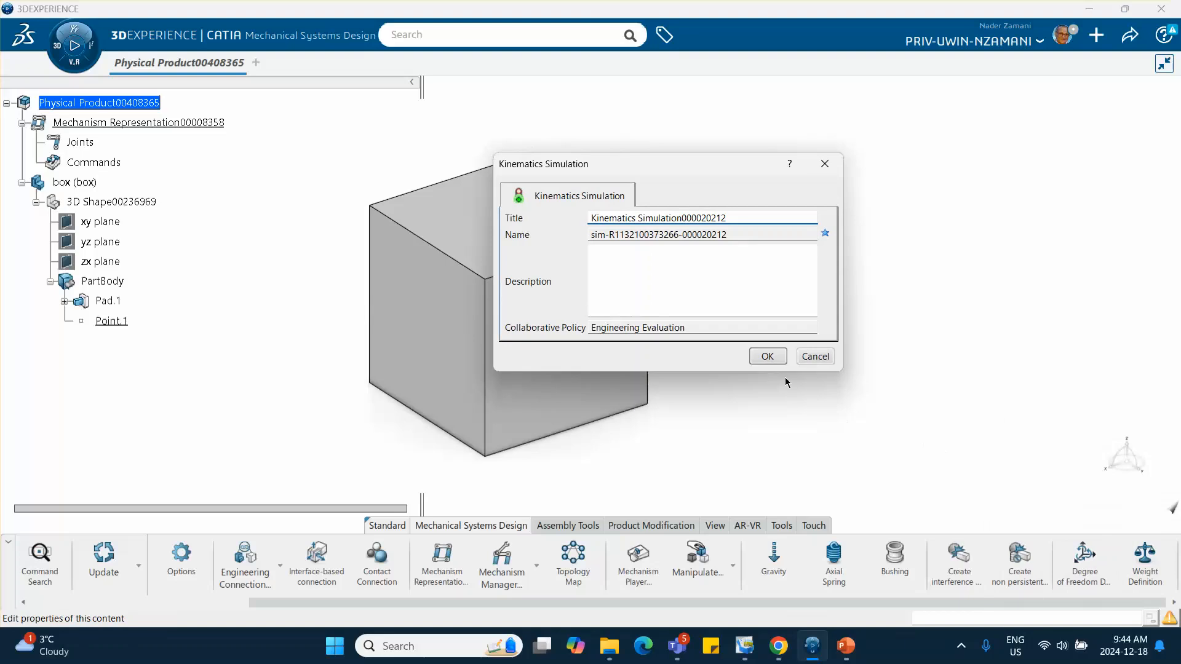
{"action": "left_click", "coordinate": [768, 356]}
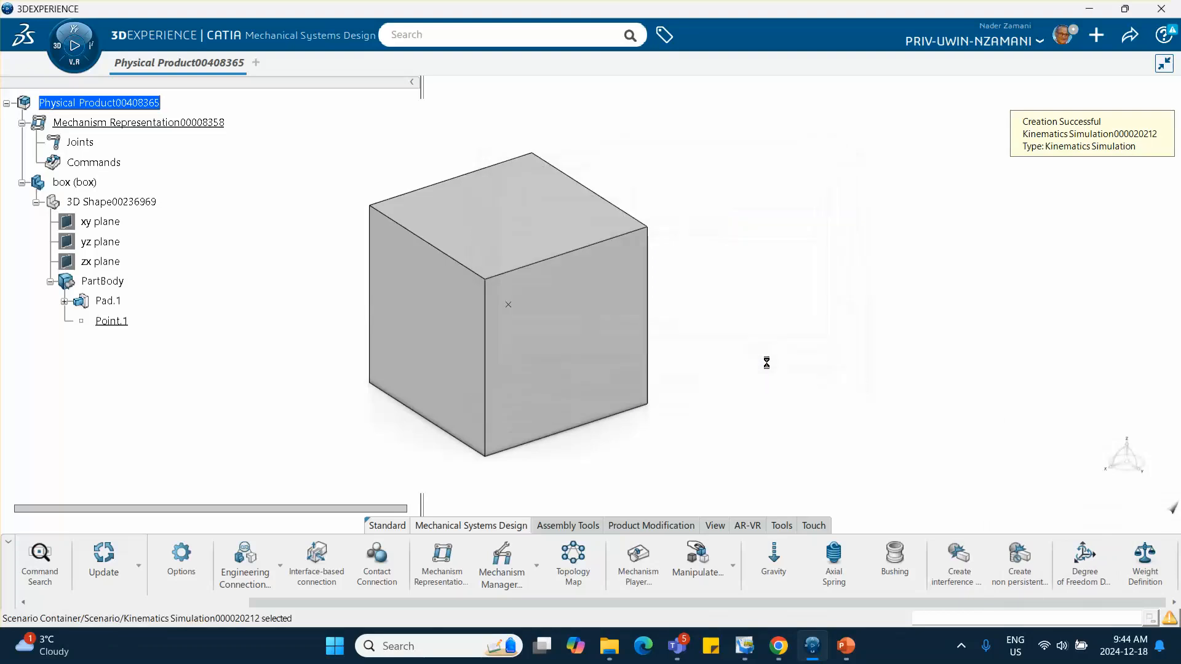
- Start a Force Law Excitation with the box as support and the cube's center point as its application point
{"action": "middle_click_drag", "start_coordinate": [706, 403], "coordinate": [652, 370]}
{"action": "left_click", "coordinate": [657, 352]}
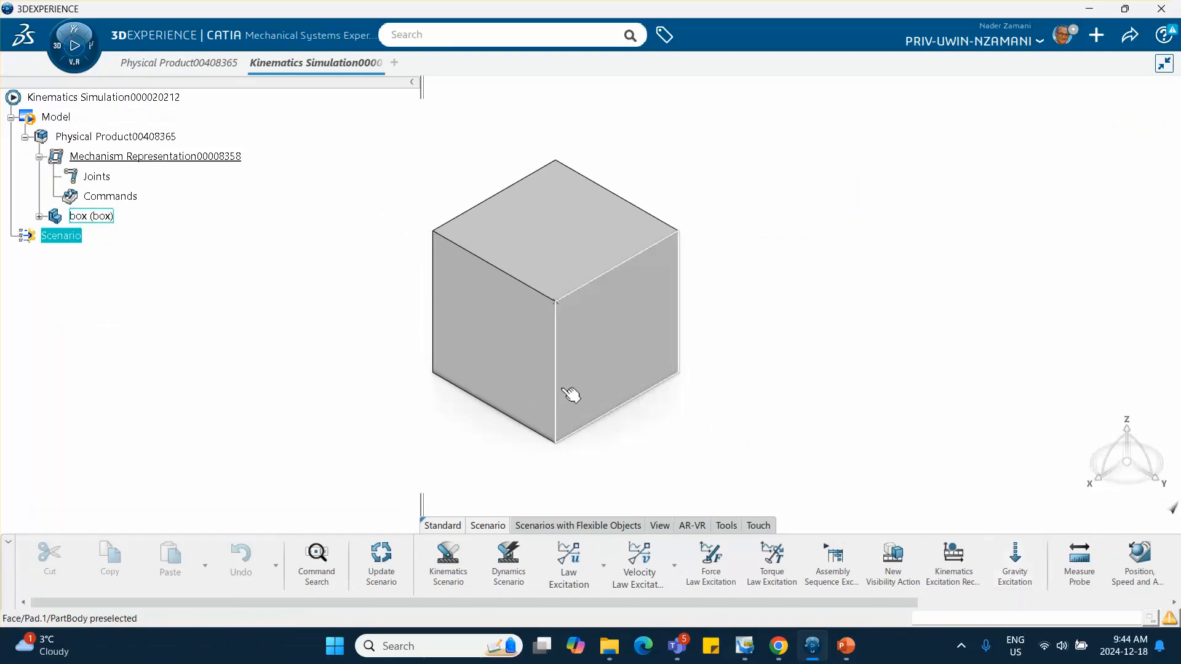
{"action": "middle_click_drag", "start_coordinate": [644, 414], "coordinate": [577, 400]}
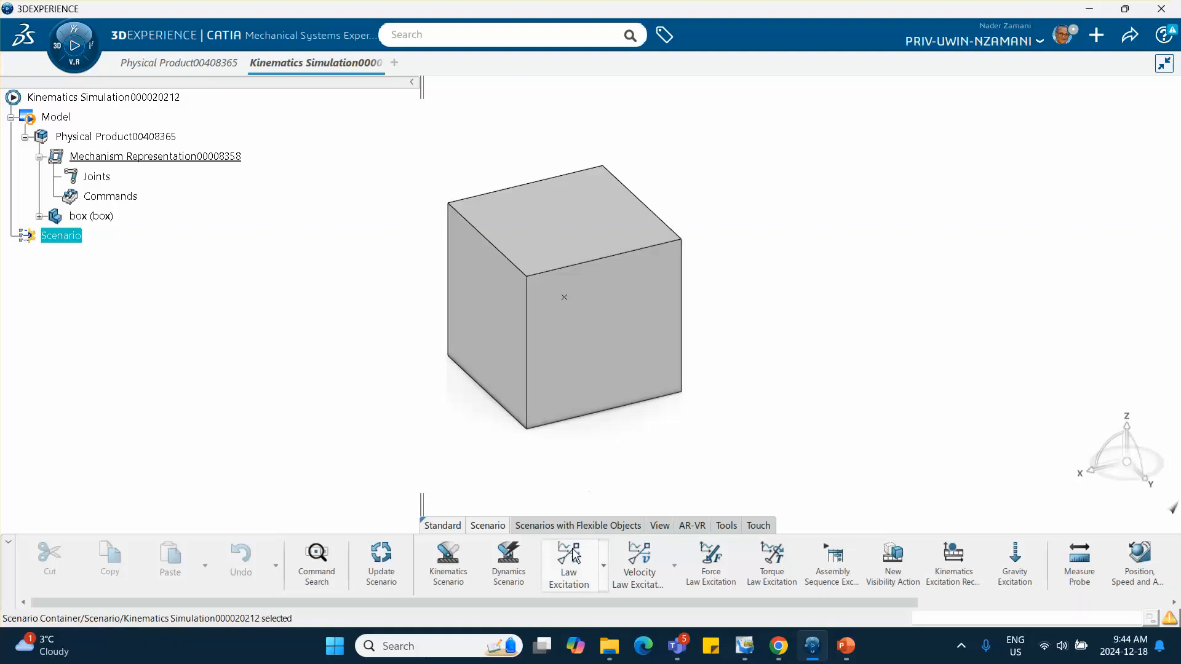
{"action": "left_click", "coordinate": [715, 567]}
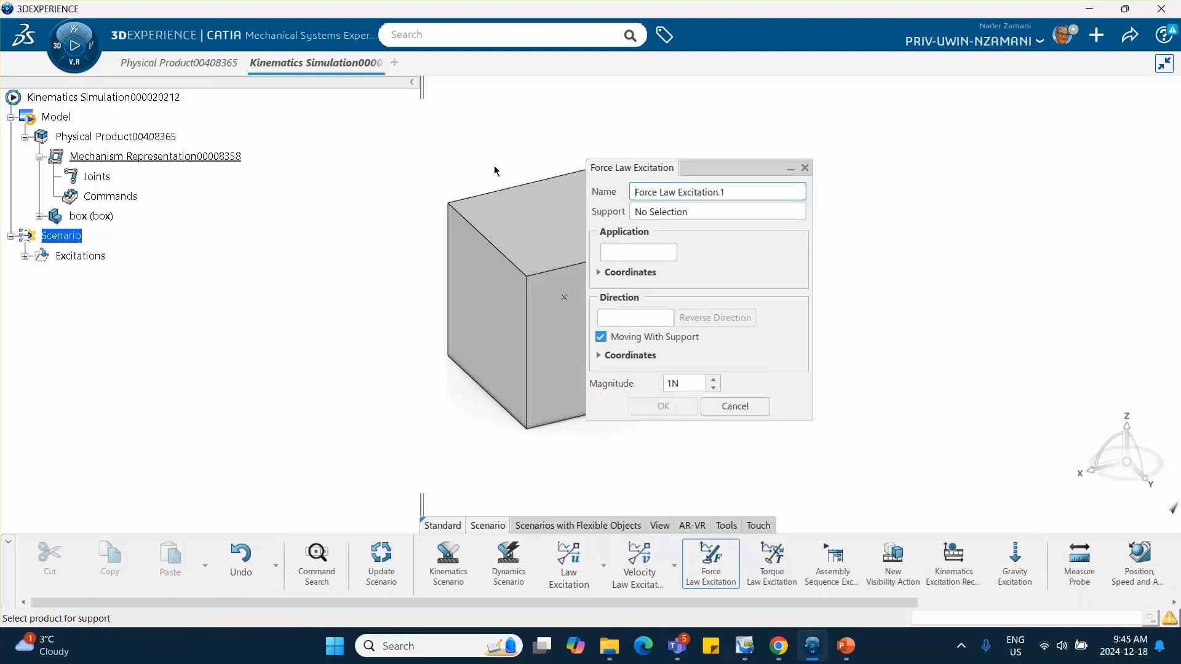
{"action": "middle_click_drag", "start_coordinate": [510, 171], "coordinate": [378, 194]}
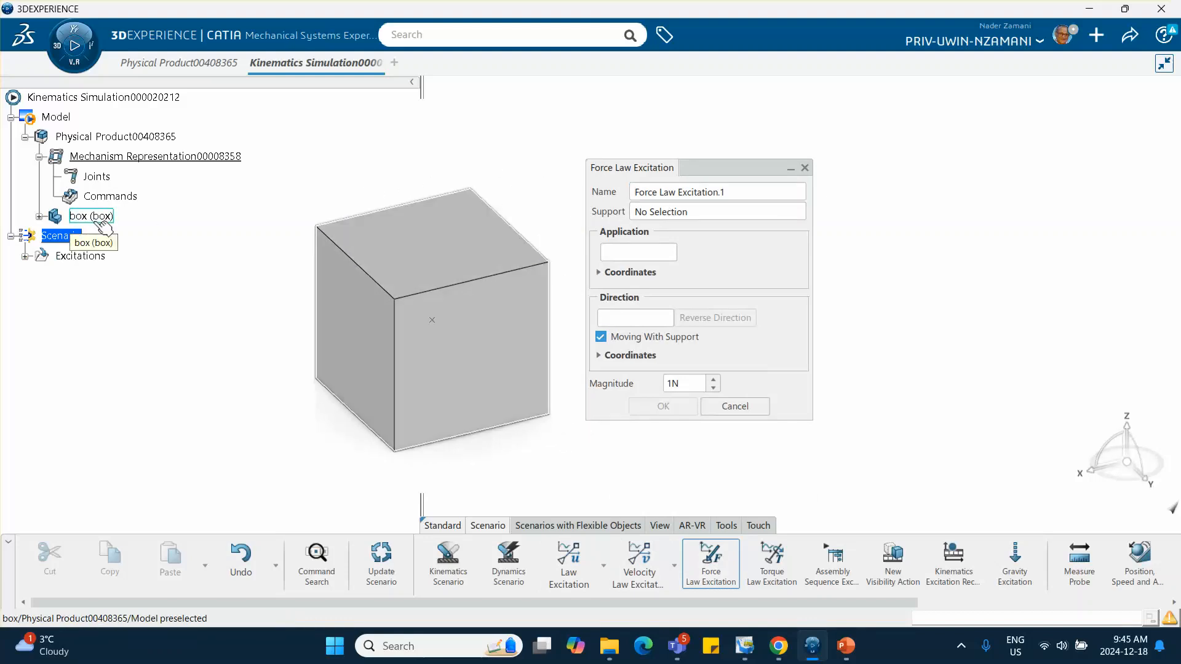
{"action": "left_click", "coordinate": [92, 216]}
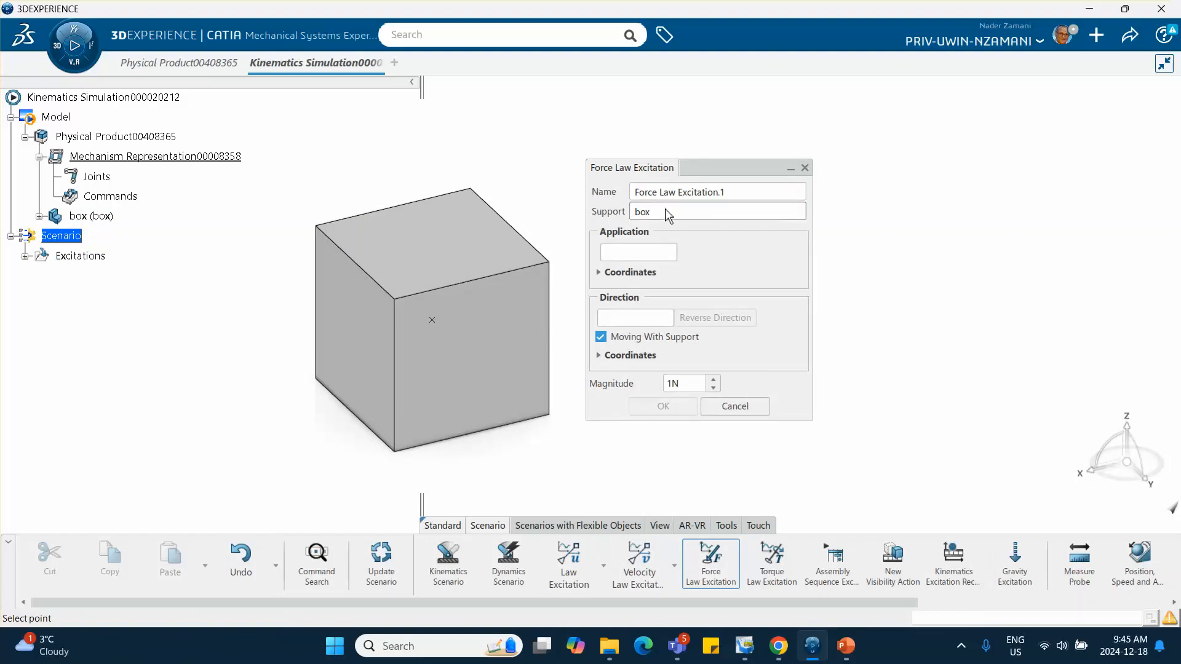
{"action": "left_click", "coordinate": [645, 253]}
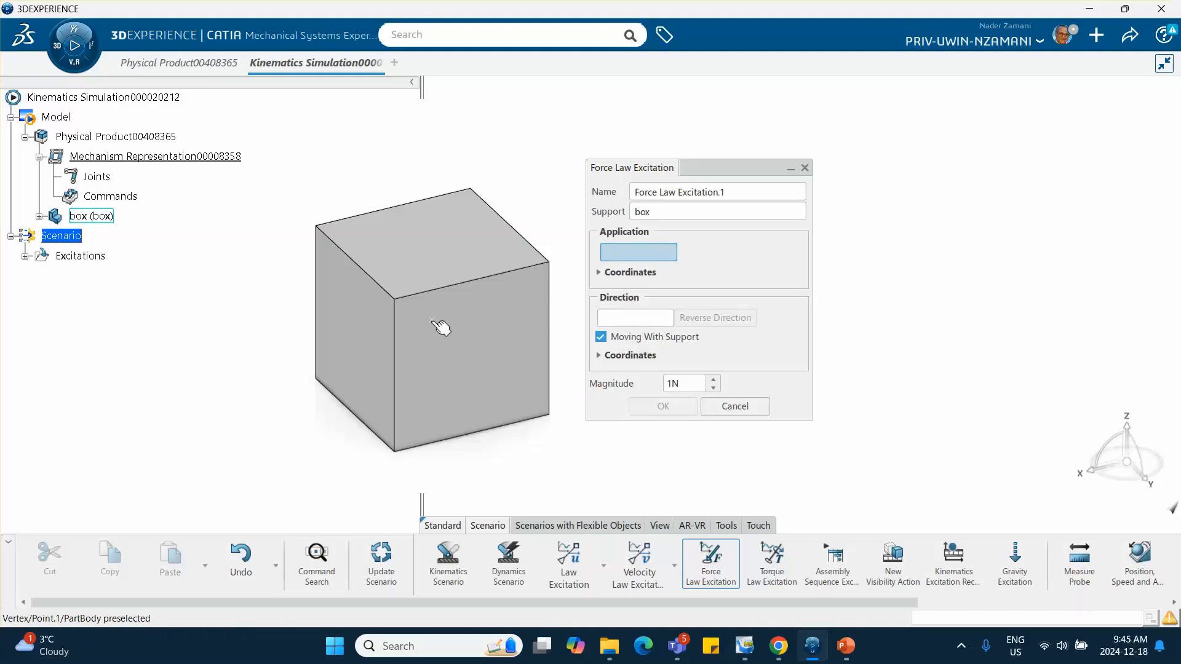
{"action": "left_click", "coordinate": [433, 321]}
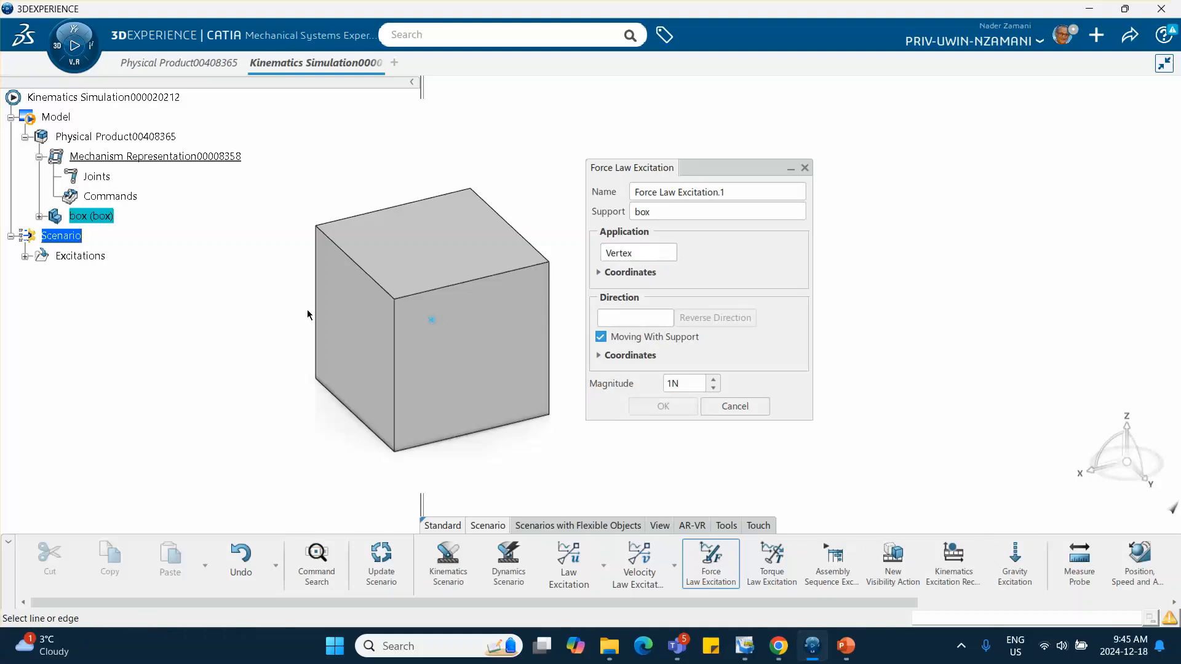
- Direct the force along the upper edge of the cube's front face and reverse its direction
{"action": "left_click", "coordinate": [624, 319]}
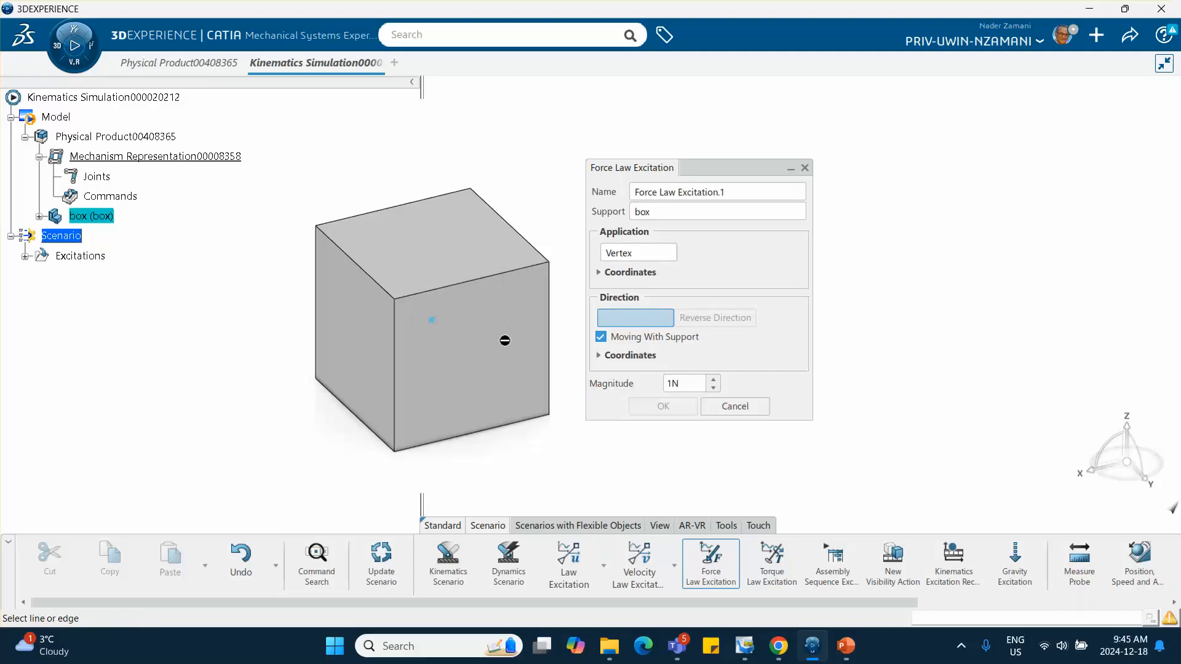
{"action": "left_click", "coordinate": [491, 285]}
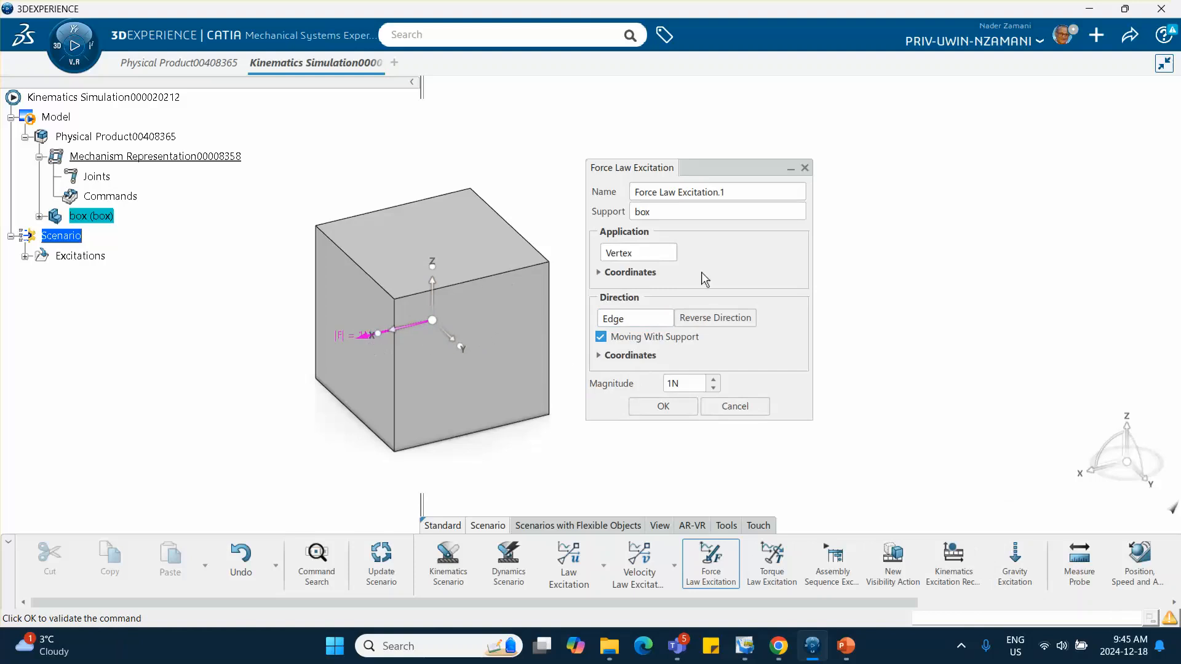
{"action": "left_click", "coordinate": [729, 319]}
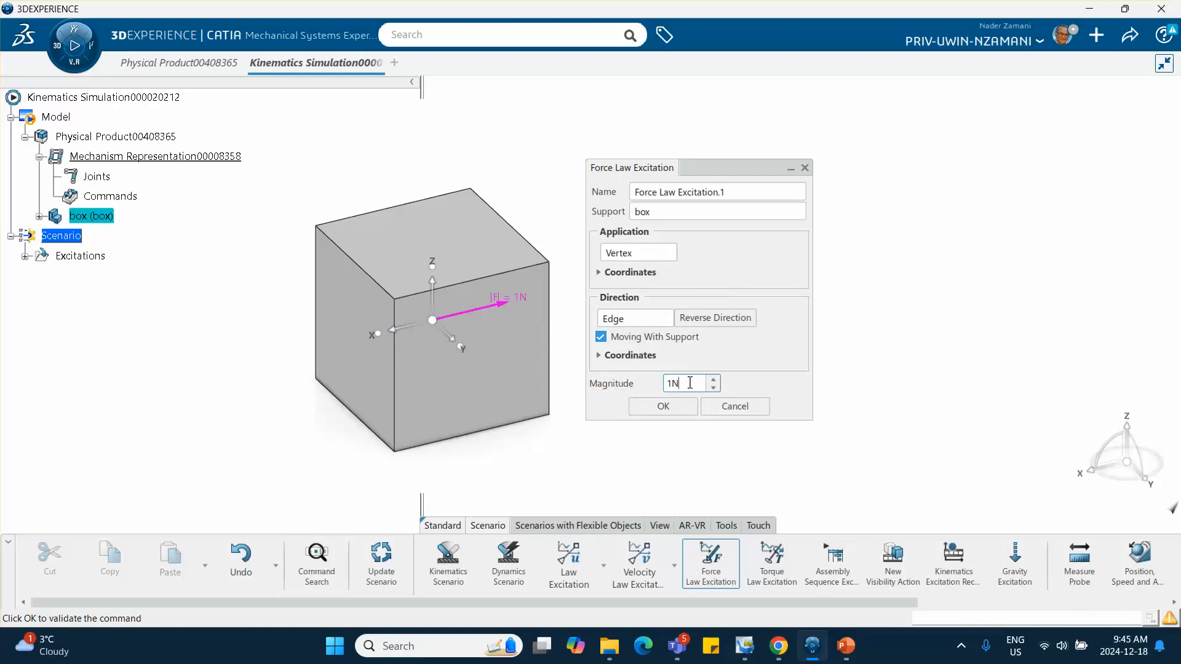
- Consult slide 3 of the PowerPoint tutorial and open the formula editor for the excitation's force magnitude
{"action": "right_click", "coordinate": [692, 384]}
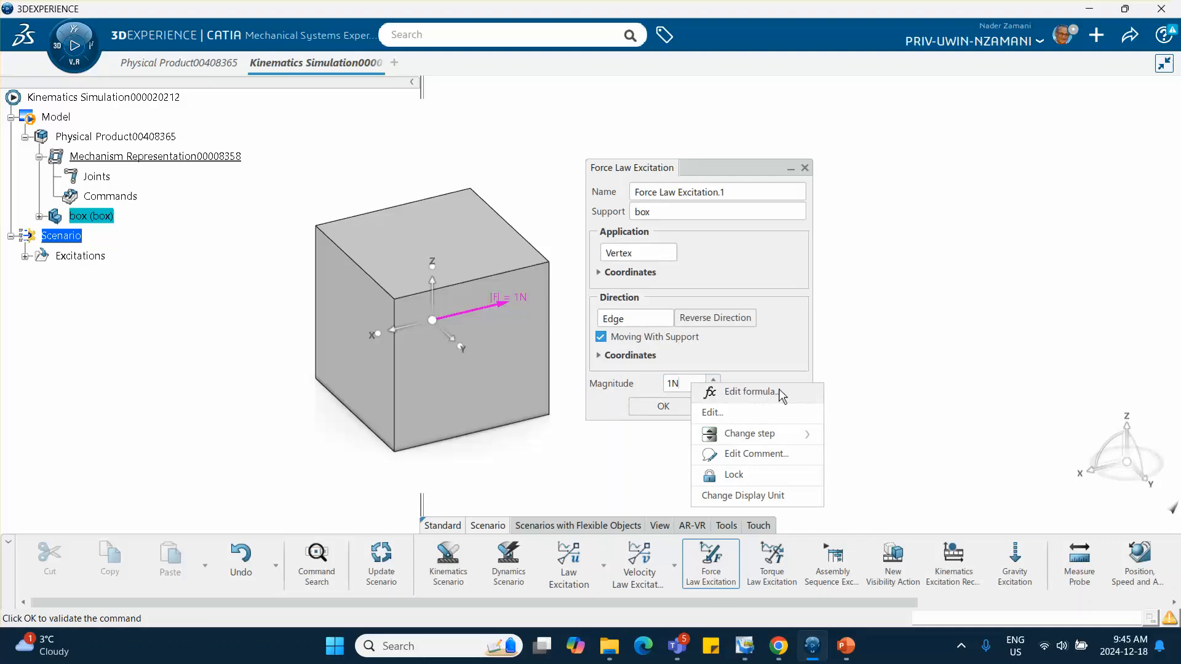
{"action": "left_click", "coordinate": [946, 379]}
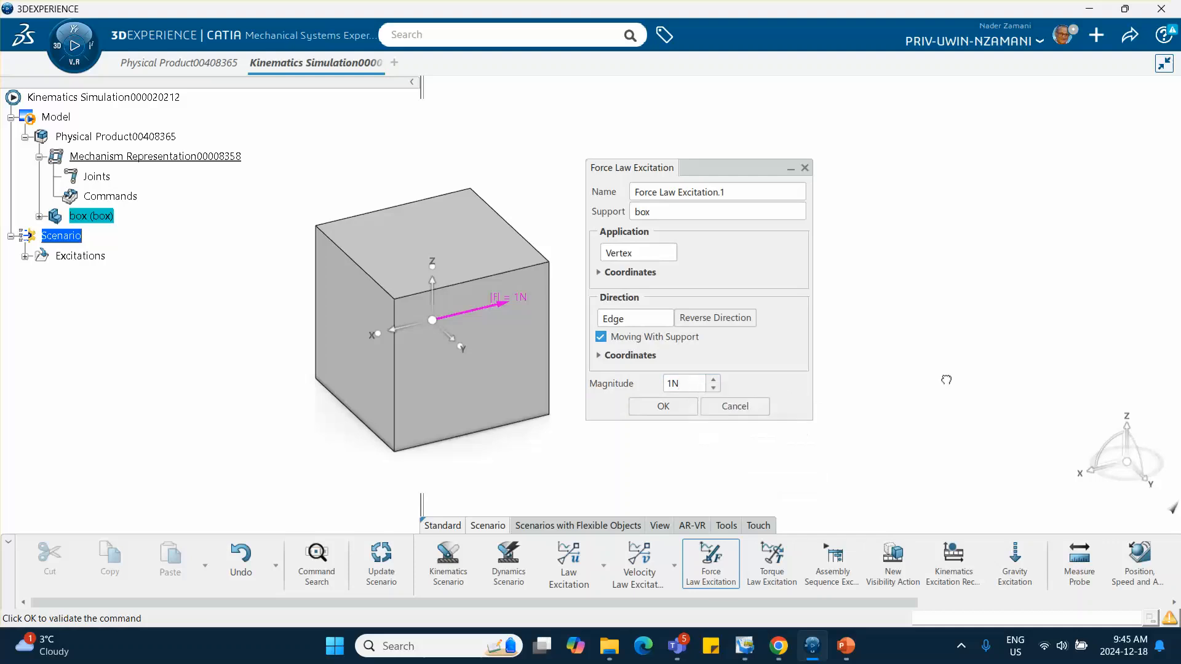
{"action": "left_click", "coordinate": [846, 646]}
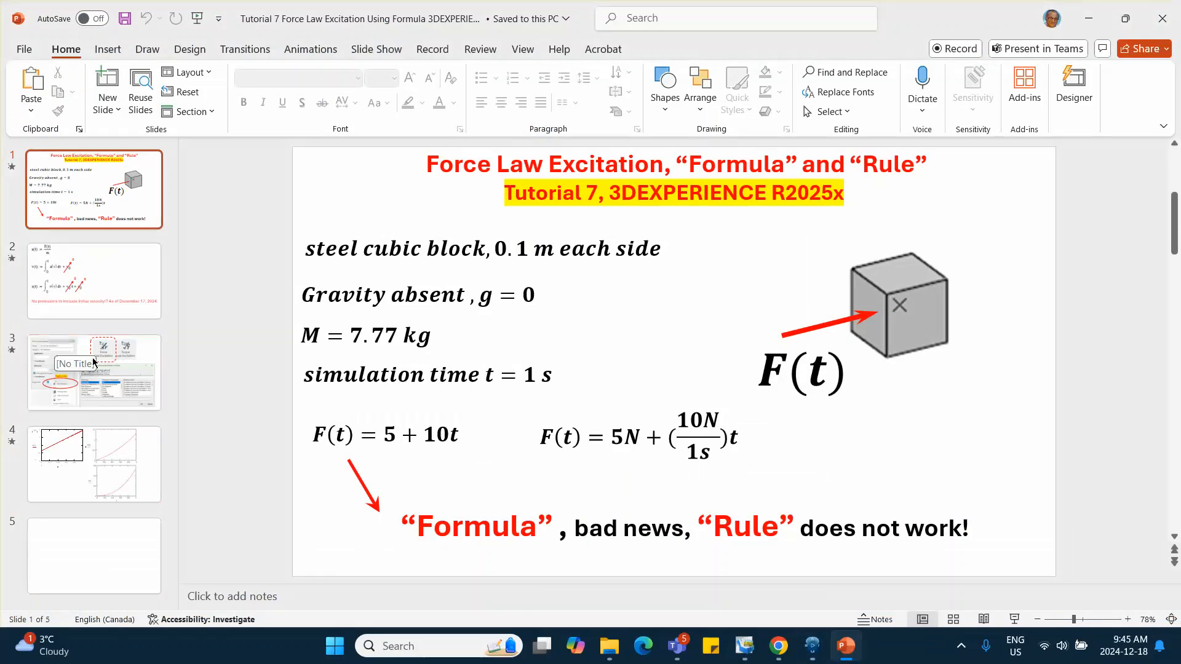
{"action": "left_click", "coordinate": [88, 384]}
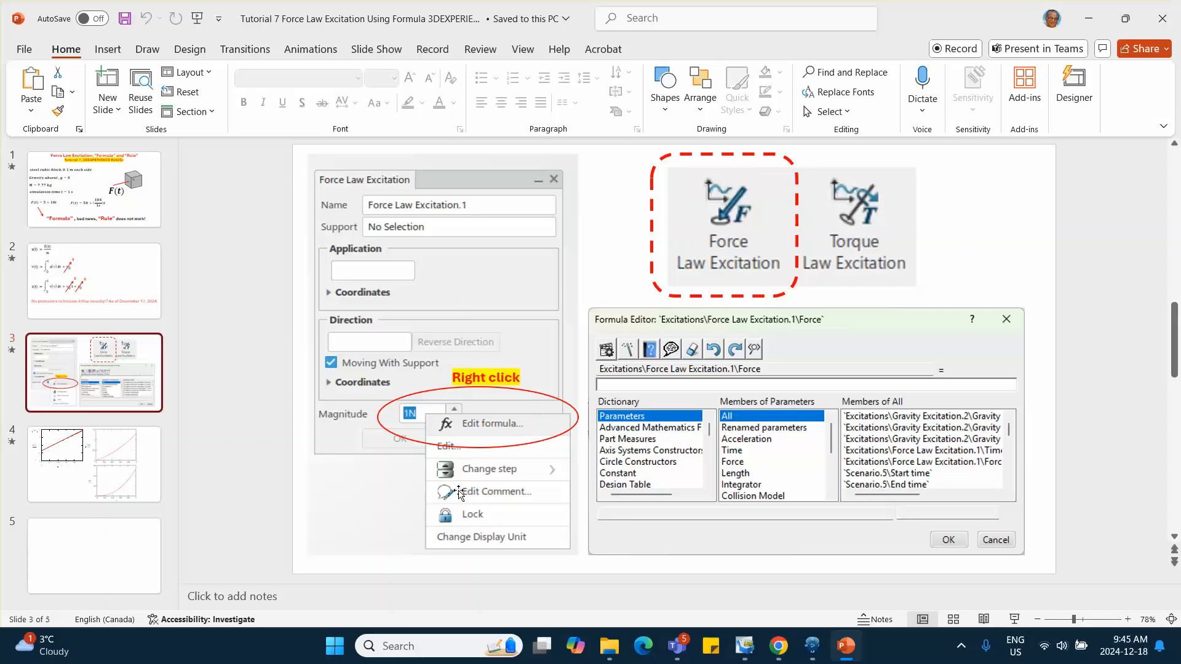
{"action": "left_click", "coordinate": [814, 649]}
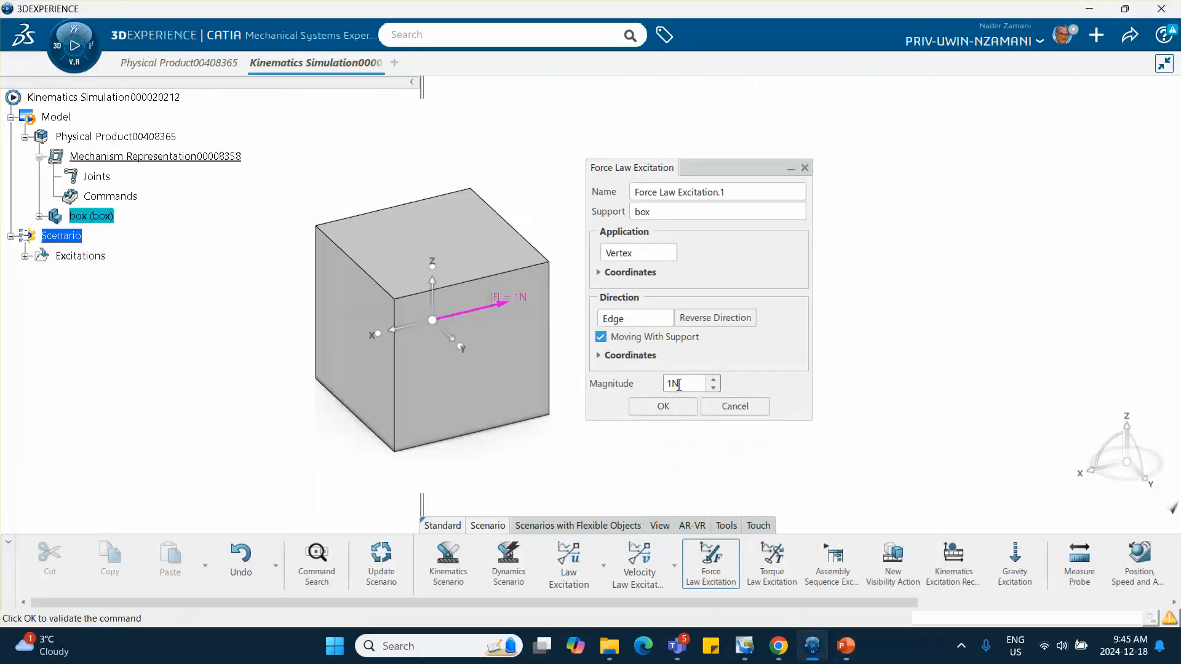
{"action": "right_click", "coordinate": [678, 385]}
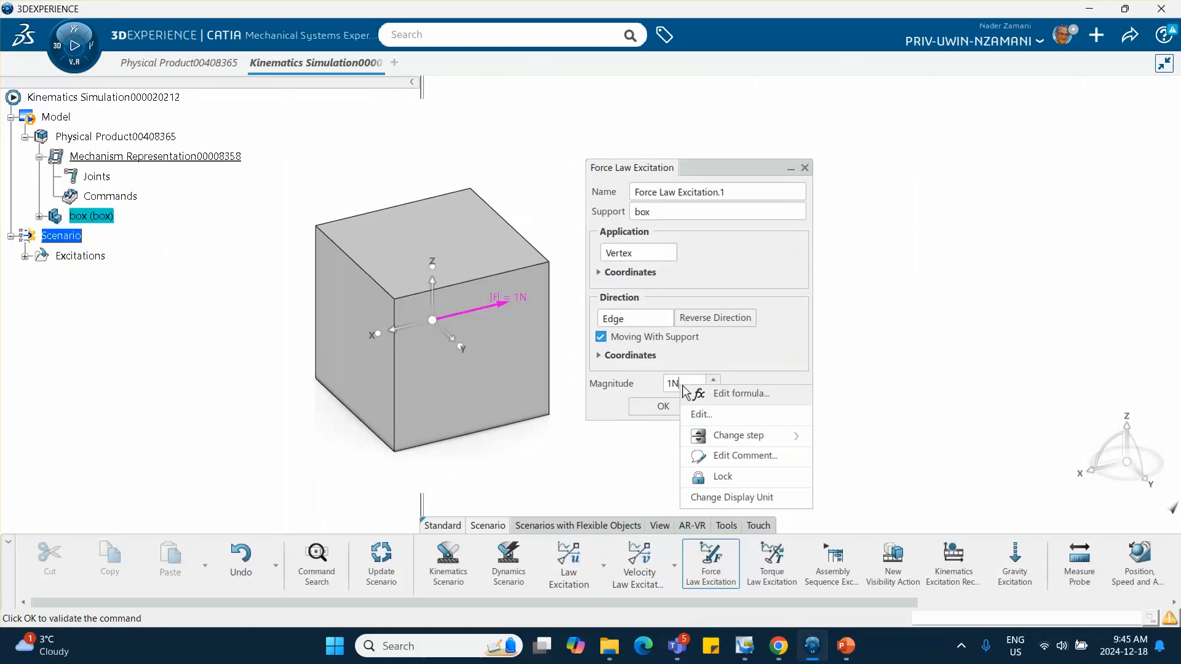
{"action": "left_click", "coordinate": [714, 395]}
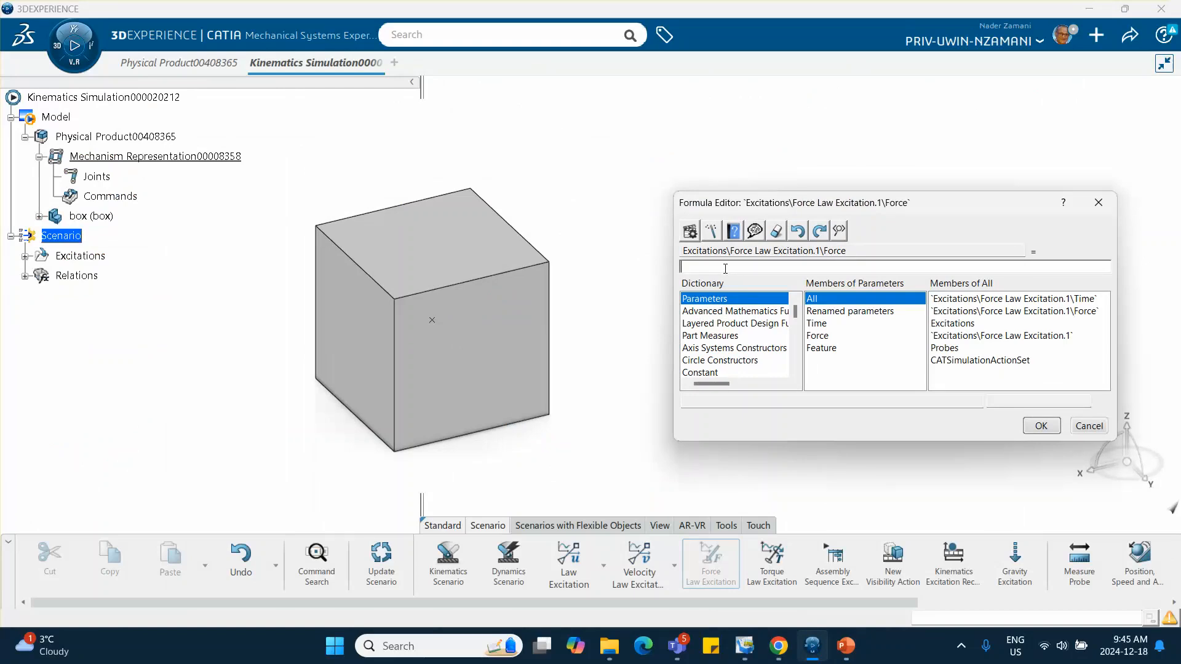
- Set the force formula to 5N+(10N/1s)*`Excitations\Force Law Excitation.1\Time`, checking it against the first PowerPoint slide, and accept the excitation
{"action": "type", "text": "5N+(10N/1s)*"}
{"action": "left_click", "coordinate": [818, 324]}
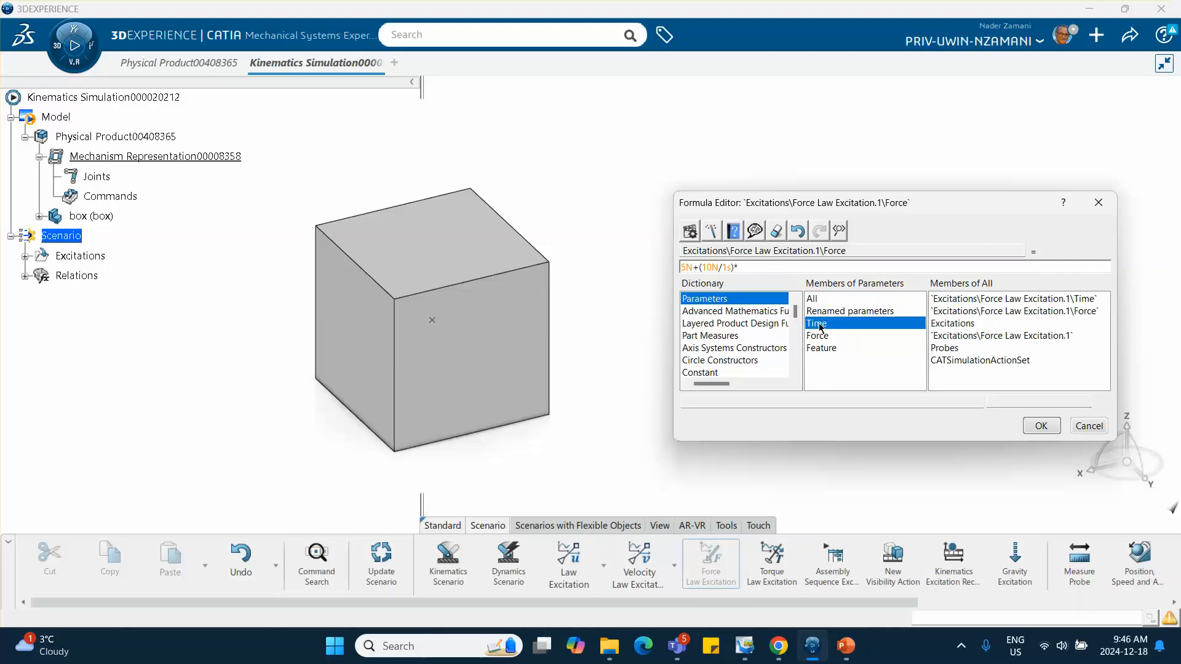
{"action": "double_click", "coordinate": [1016, 301]}
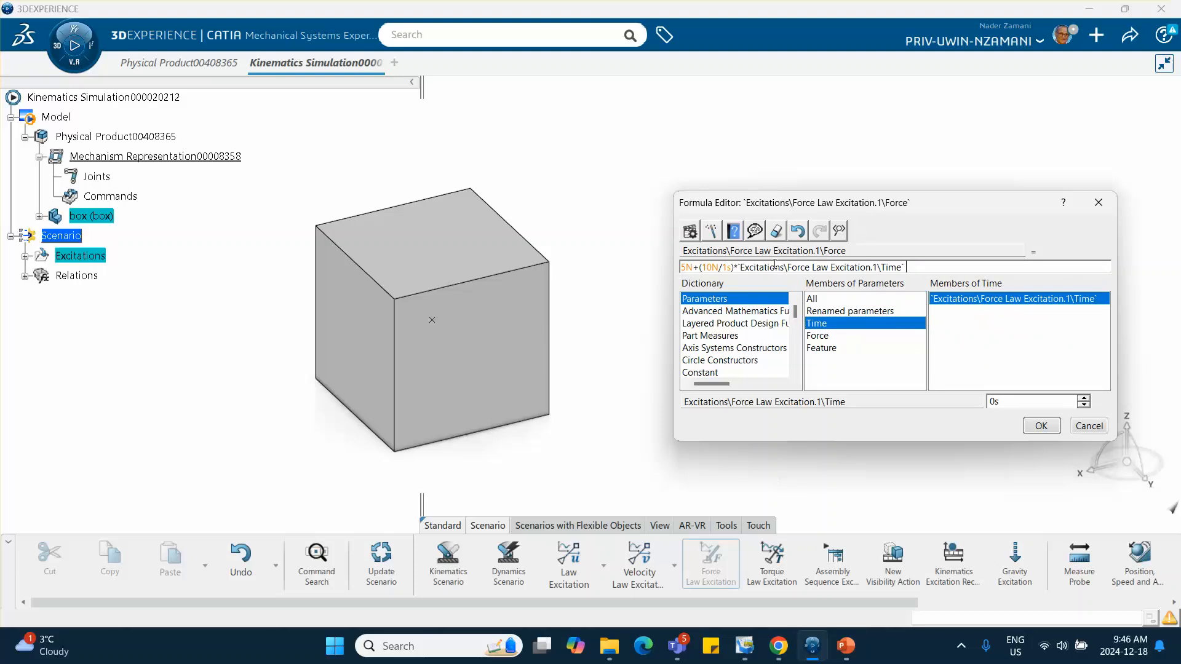
{"action": "left_click", "coordinate": [847, 644]}
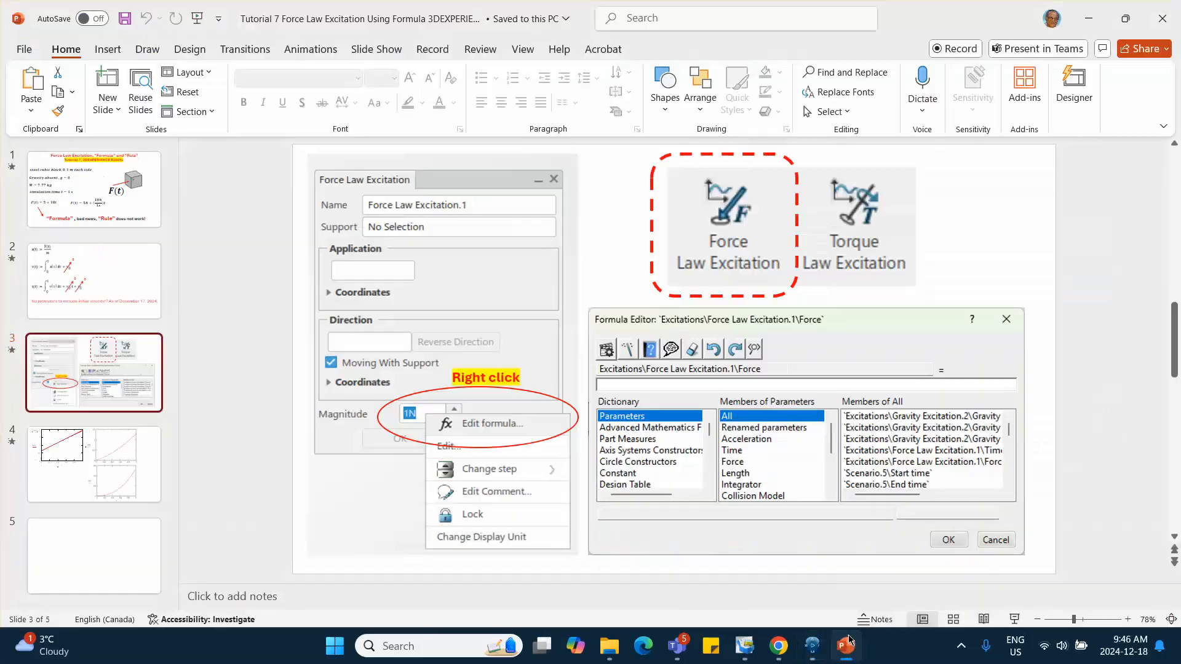
{"action": "left_click", "coordinate": [129, 229]}
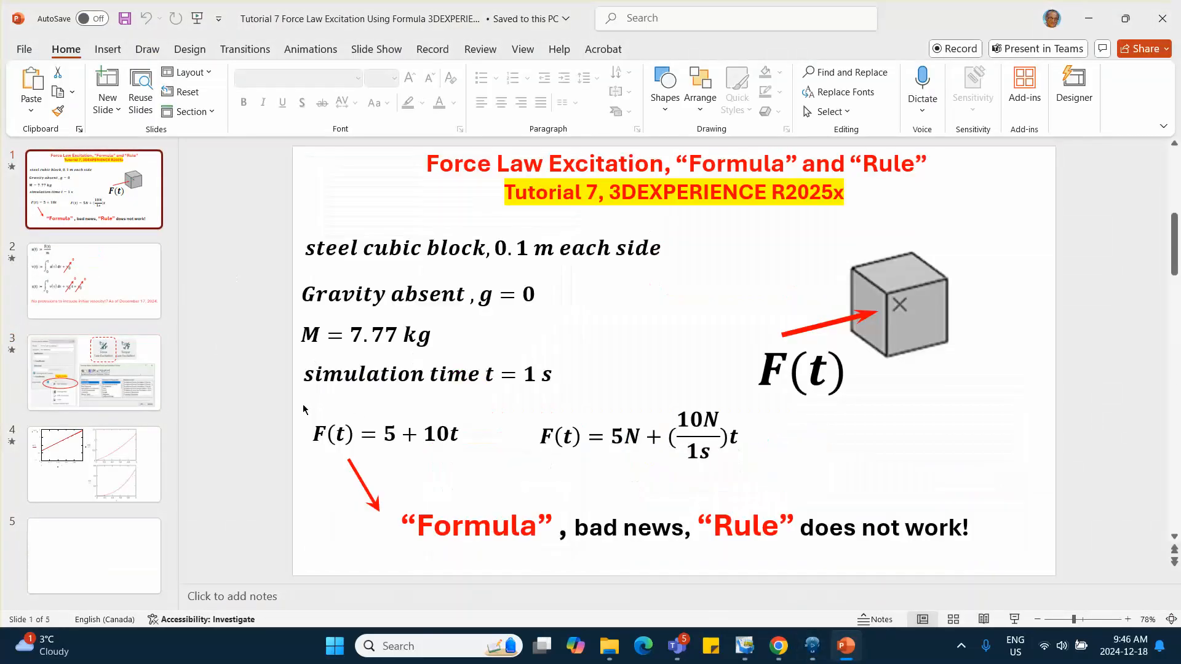
{"action": "left_click", "coordinate": [1088, 19]}
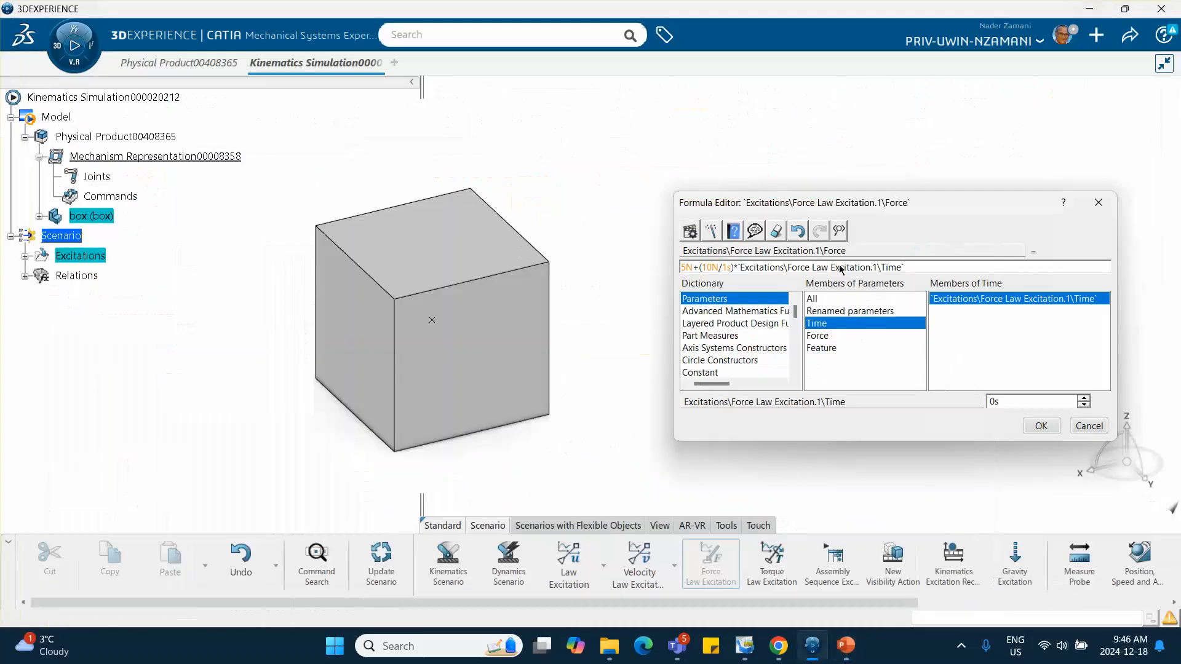
{"action": "left_click", "coordinate": [1041, 425]}
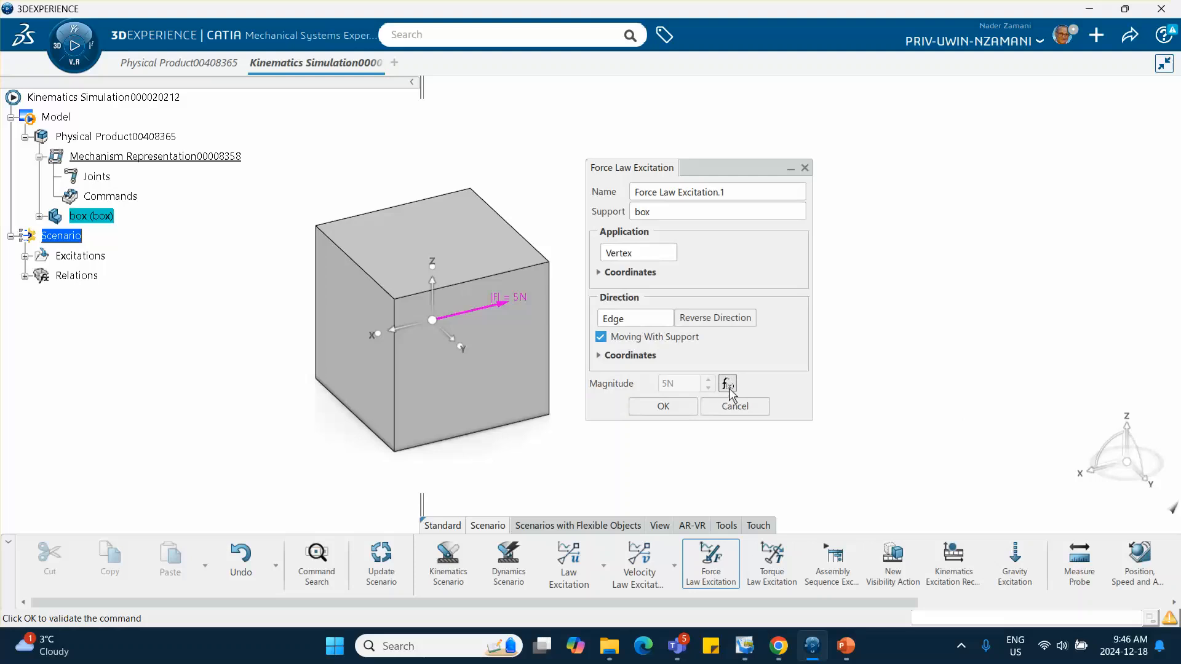
{"action": "left_click", "coordinate": [663, 408]}
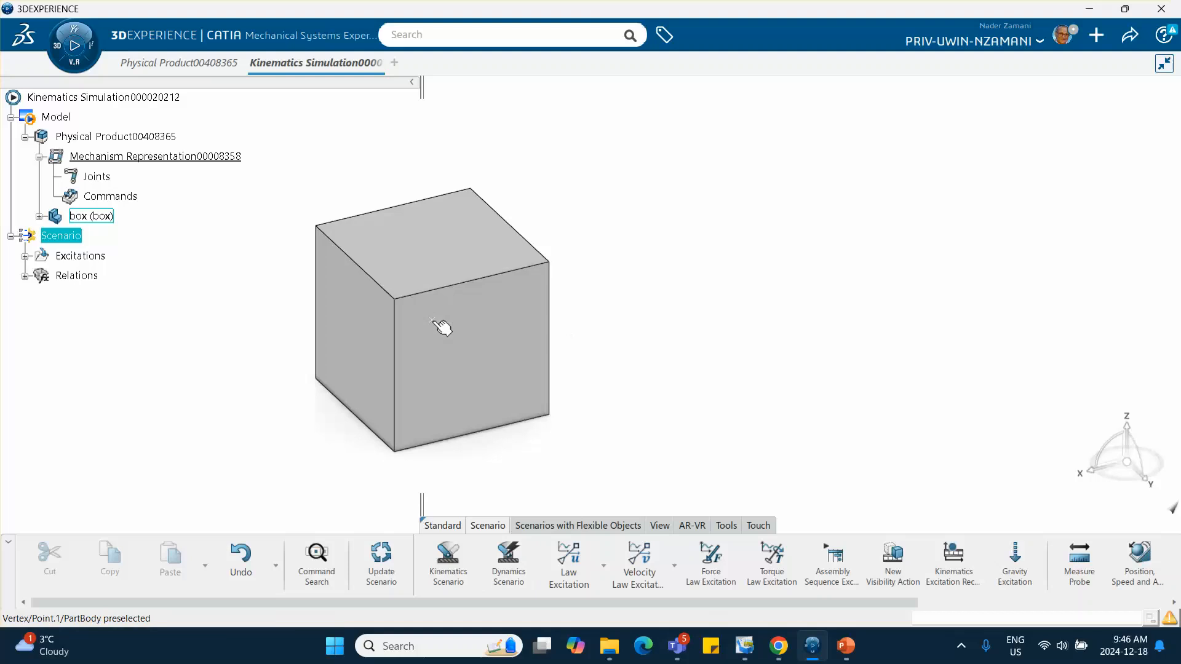
- Add a Position, Speed and Acceleration probe on the cube's center point, keeping the root product as reference
{"action": "left_click", "coordinate": [1139, 558]}
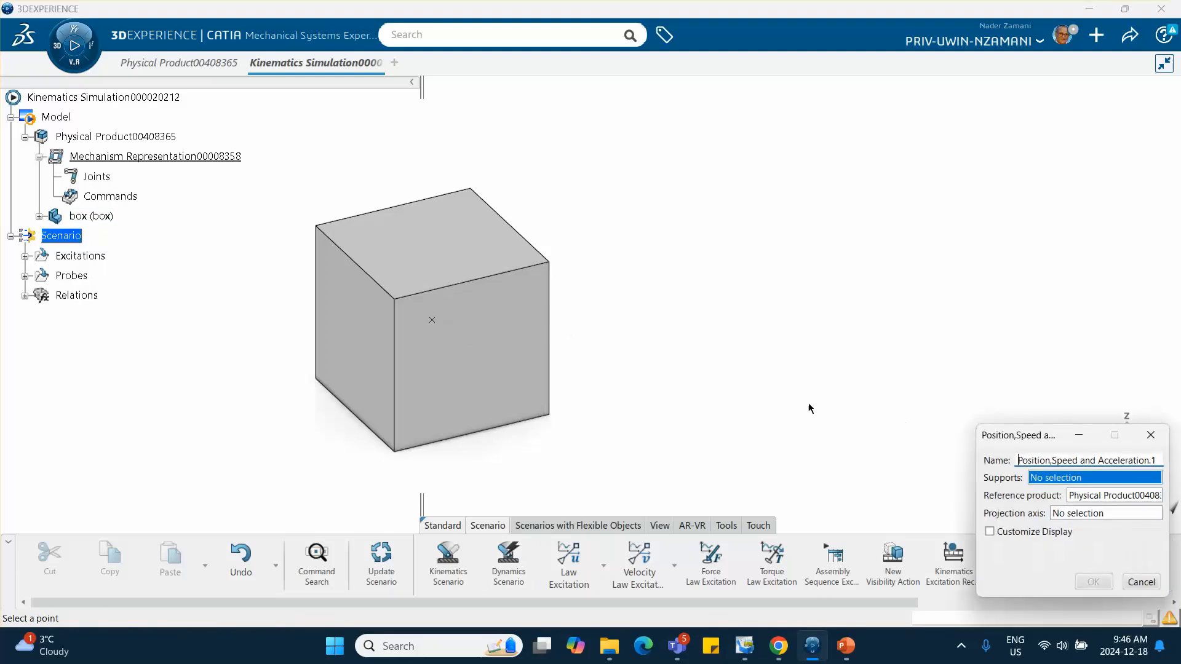
{"action": "left_click", "coordinate": [437, 325]}
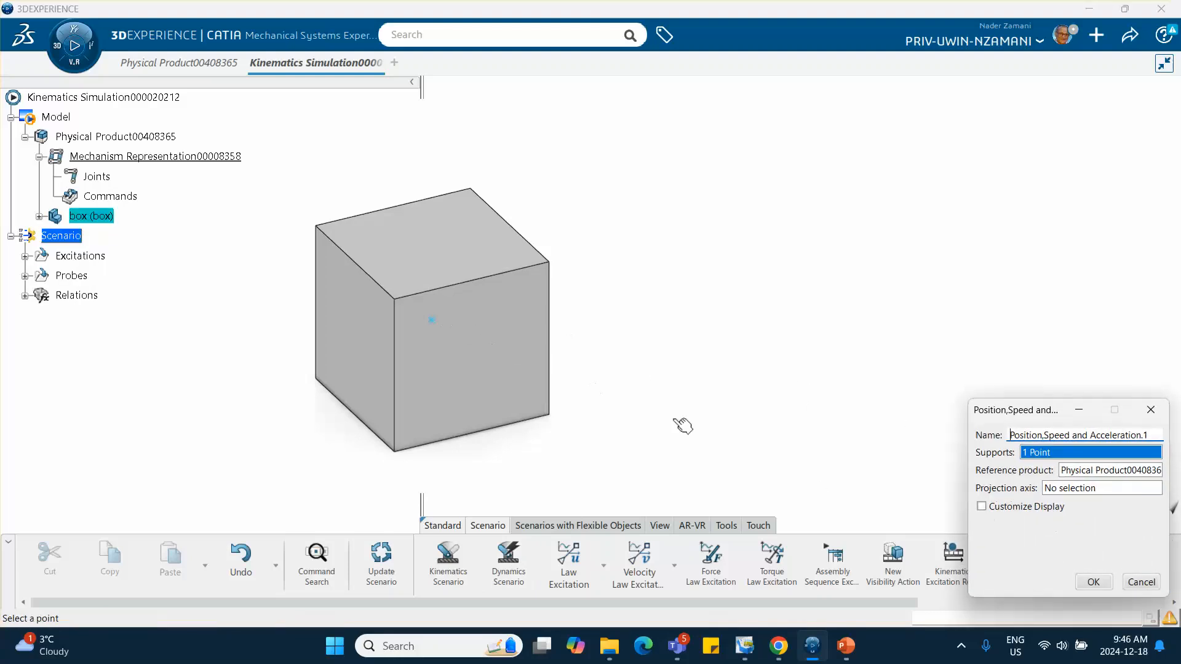
{"action": "left_click", "coordinate": [1094, 582]}
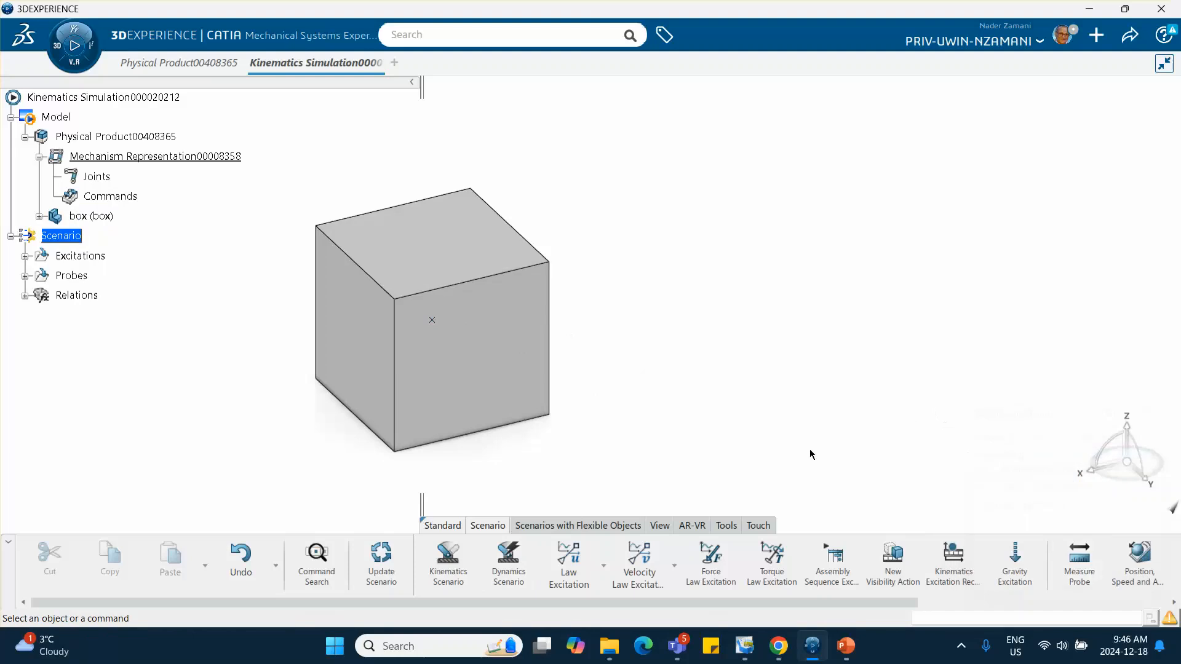
- Create a dynamics scenario that references the force law excitation and the position, speed and acceleration probe
{"action": "left_click", "coordinate": [507, 558]}
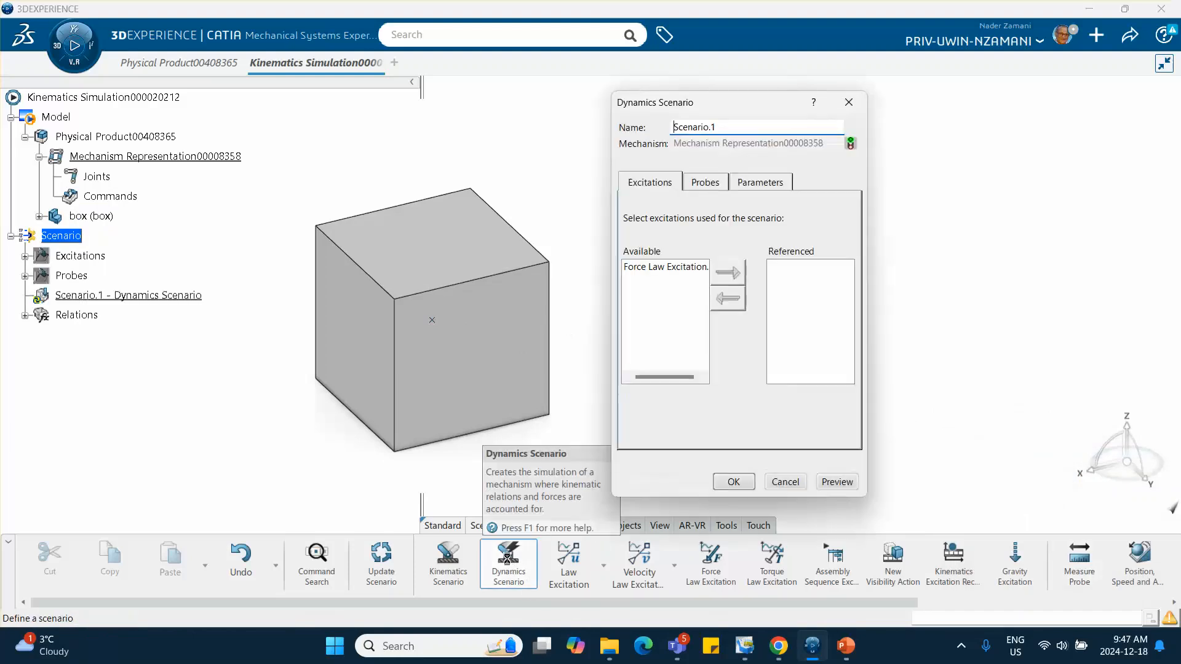
{"action": "left_click", "coordinate": [654, 266]}
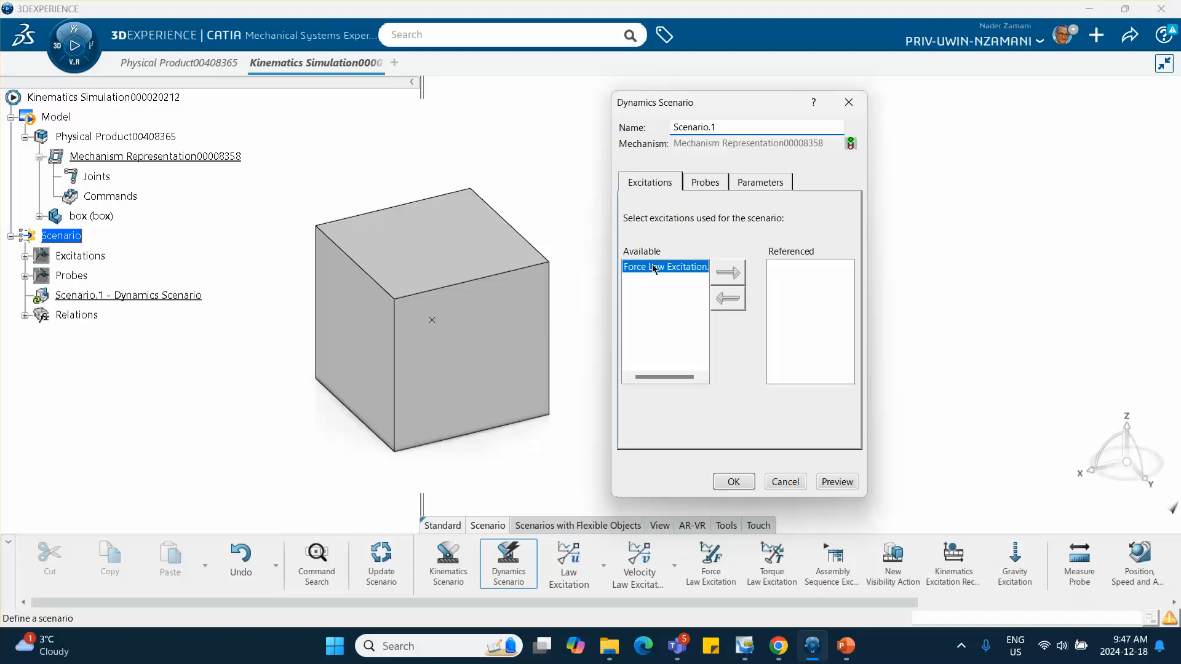
{"action": "left_click", "coordinate": [721, 274]}
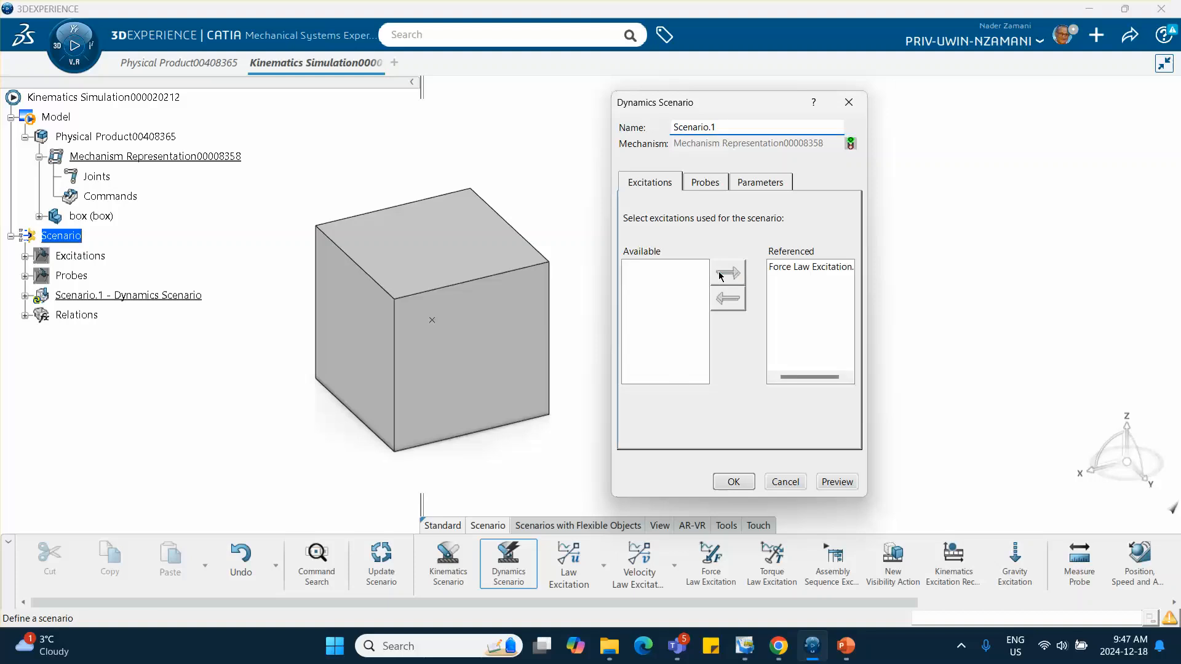
{"action": "left_click", "coordinate": [705, 182]}
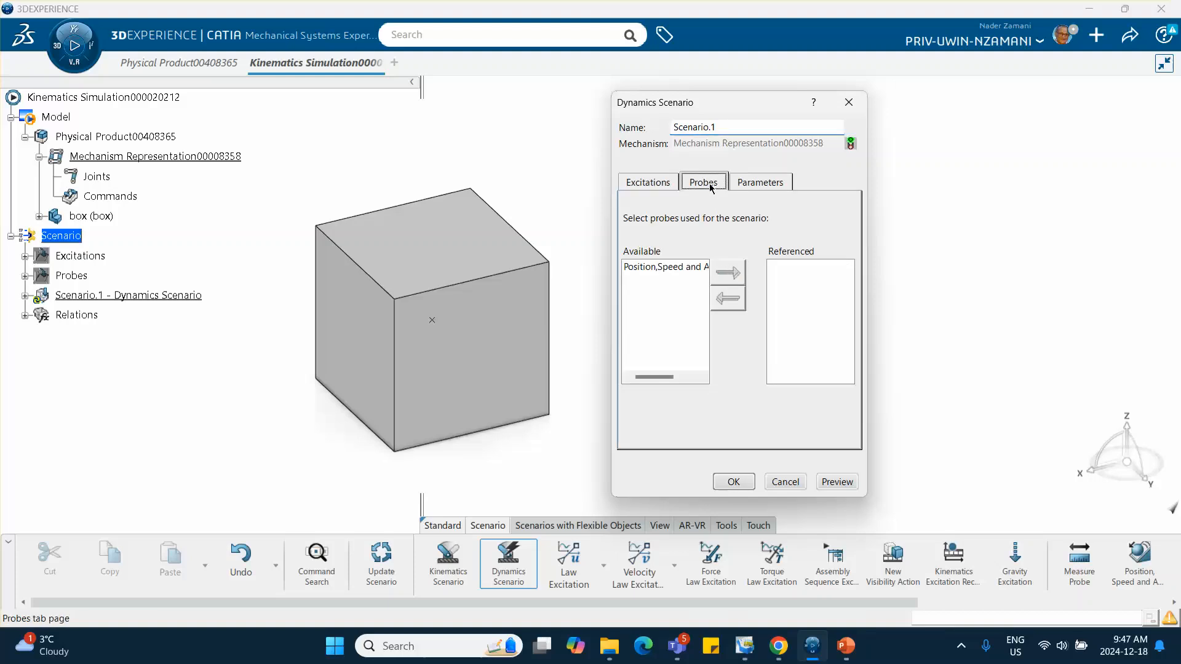
{"action": "left_click", "coordinate": [682, 271]}
{"action": "left_click", "coordinate": [720, 275]}
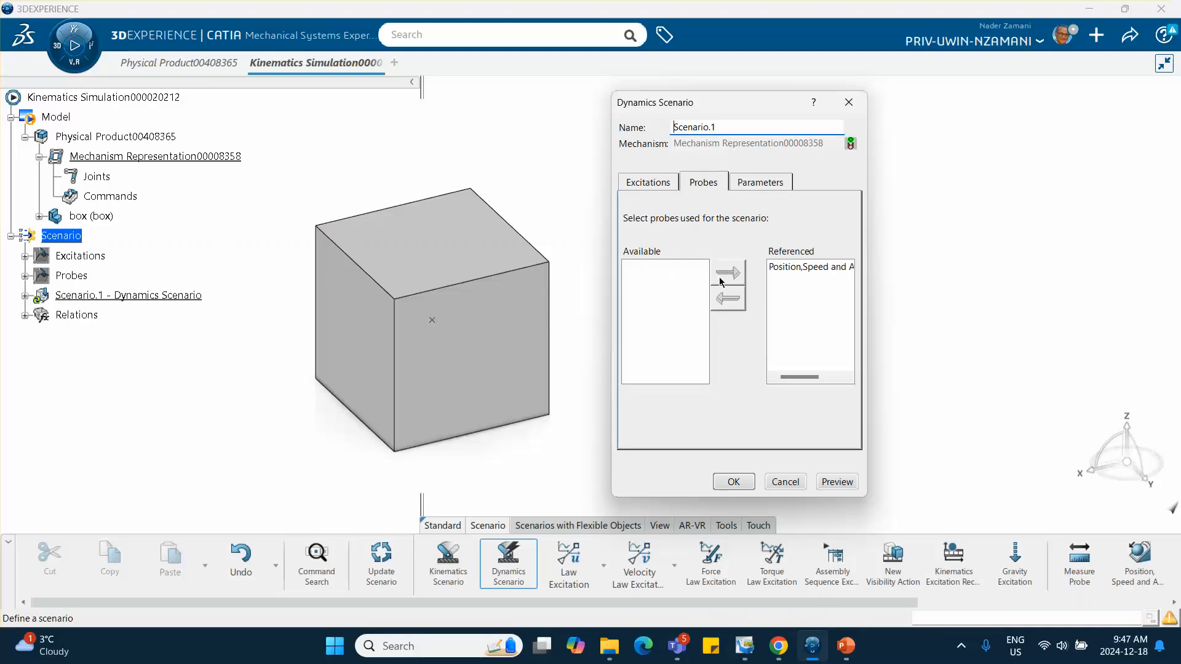
- Set the dynamics scenario's end time to 1 s and accept the scenario
{"action": "left_click", "coordinate": [760, 182]}
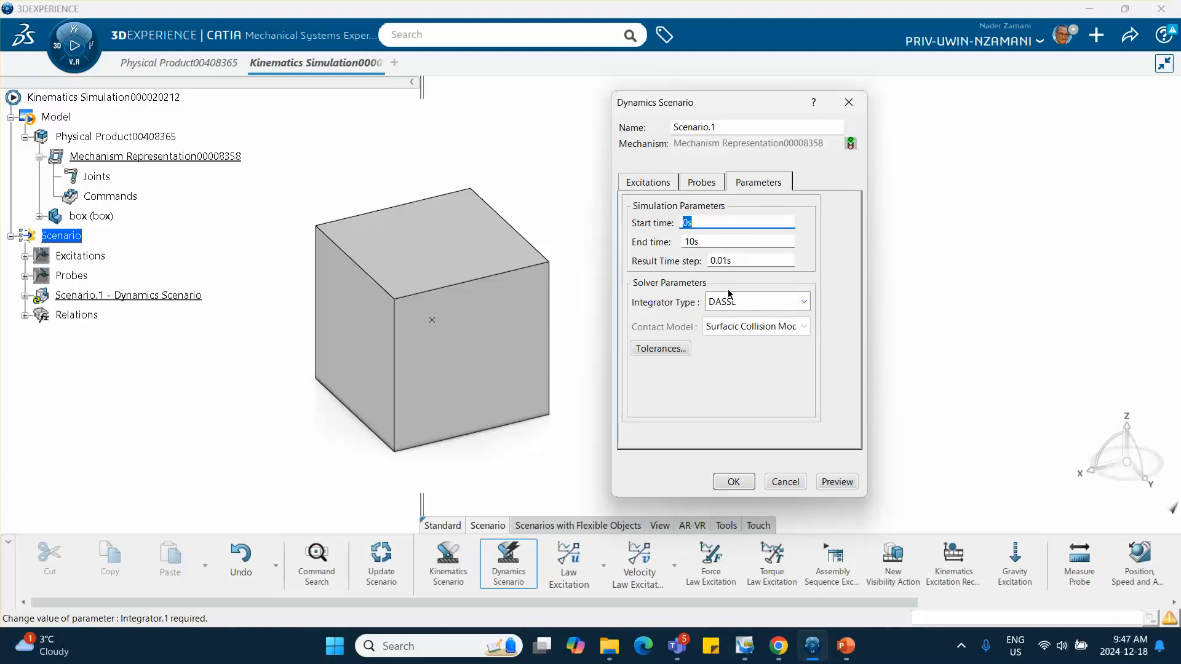
{"action": "key", "text": "Tab"}
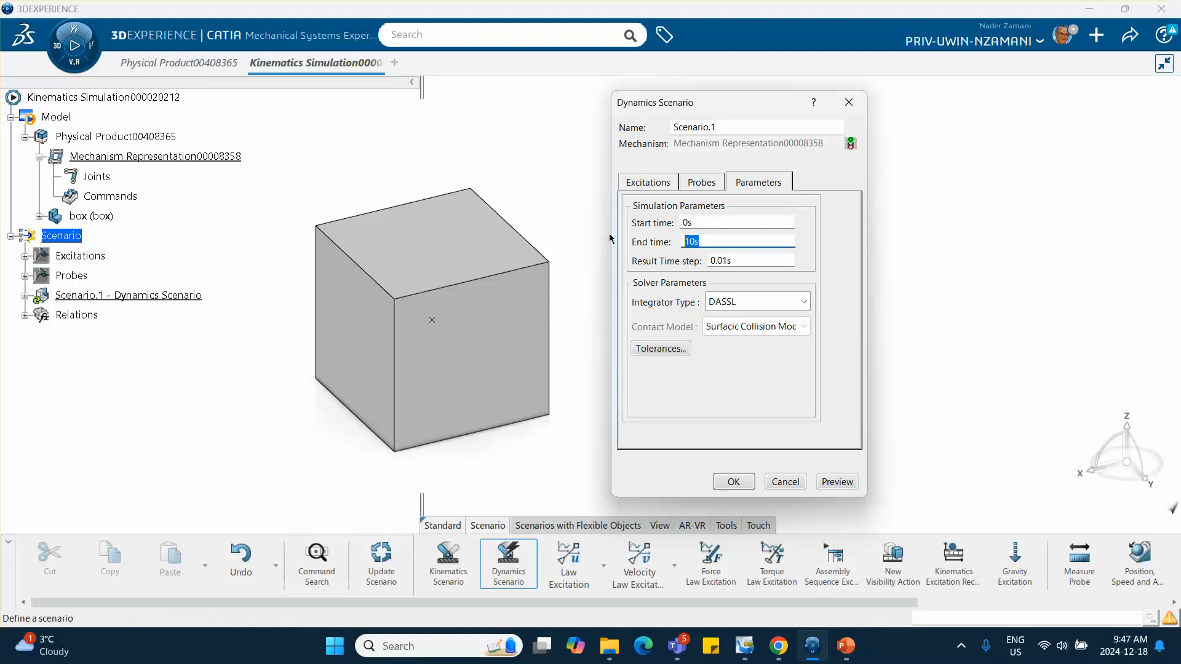
{"action": "type", "text": "1"}
{"action": "left_click", "coordinate": [734, 483]}
{"action": "scroll", "coordinate": [886, 579], "scroll_direction": "down", "scroll_amount": 1}
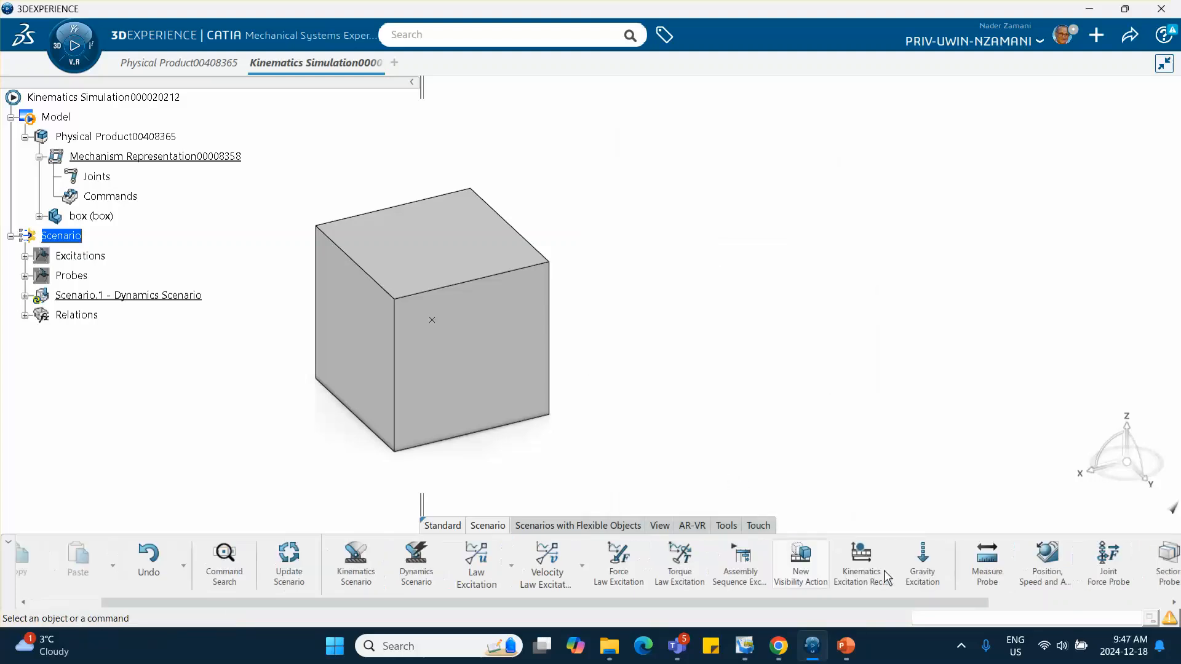
- Compute the dynamics scenario and generate its results
{"action": "scroll", "coordinate": [886, 578], "scroll_direction": "down", "scroll_amount": 2}
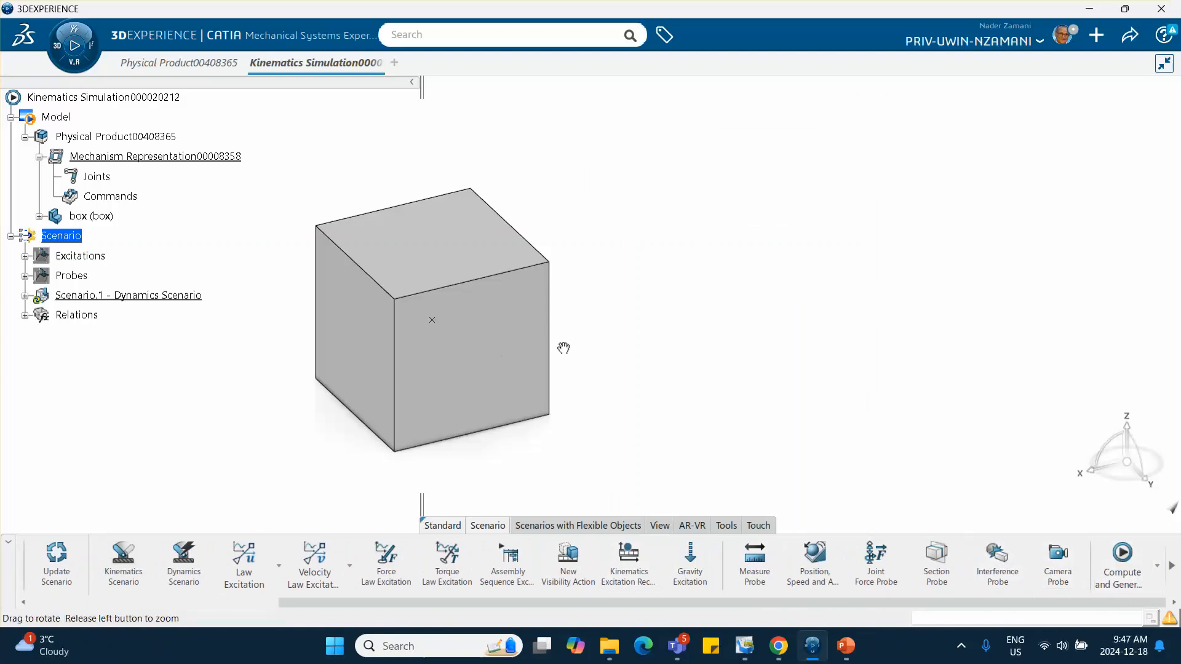
{"action": "middle_click_drag", "start_coordinate": [561, 345], "coordinate": [304, 483]}
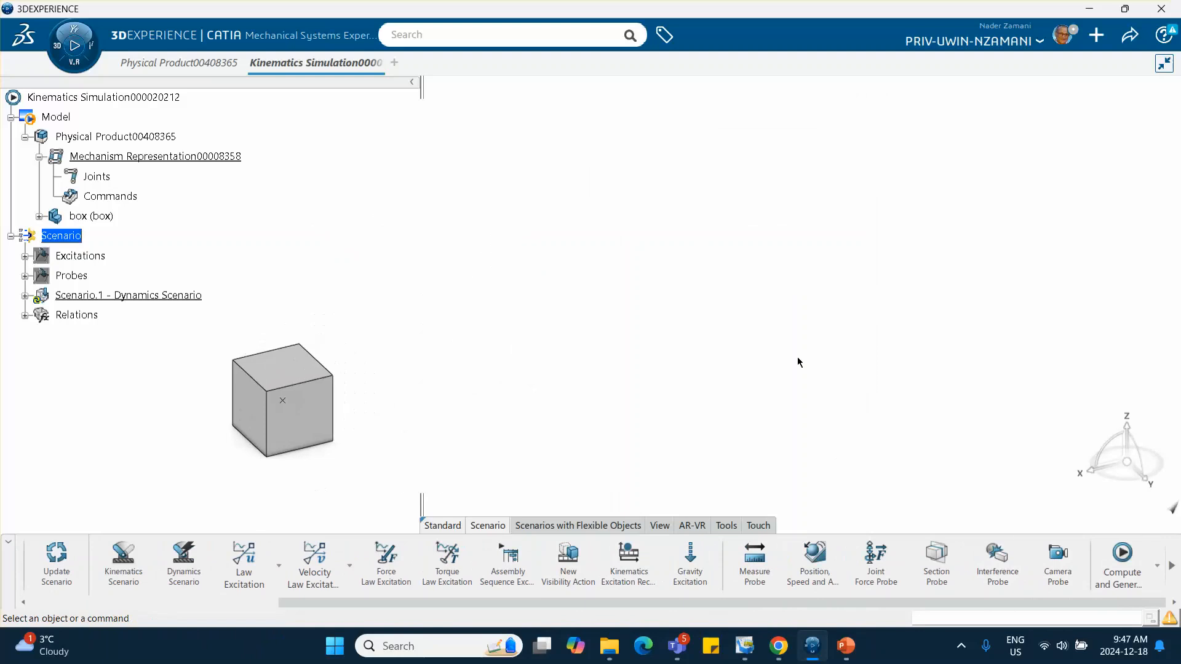
{"action": "left_click", "coordinate": [1122, 556]}
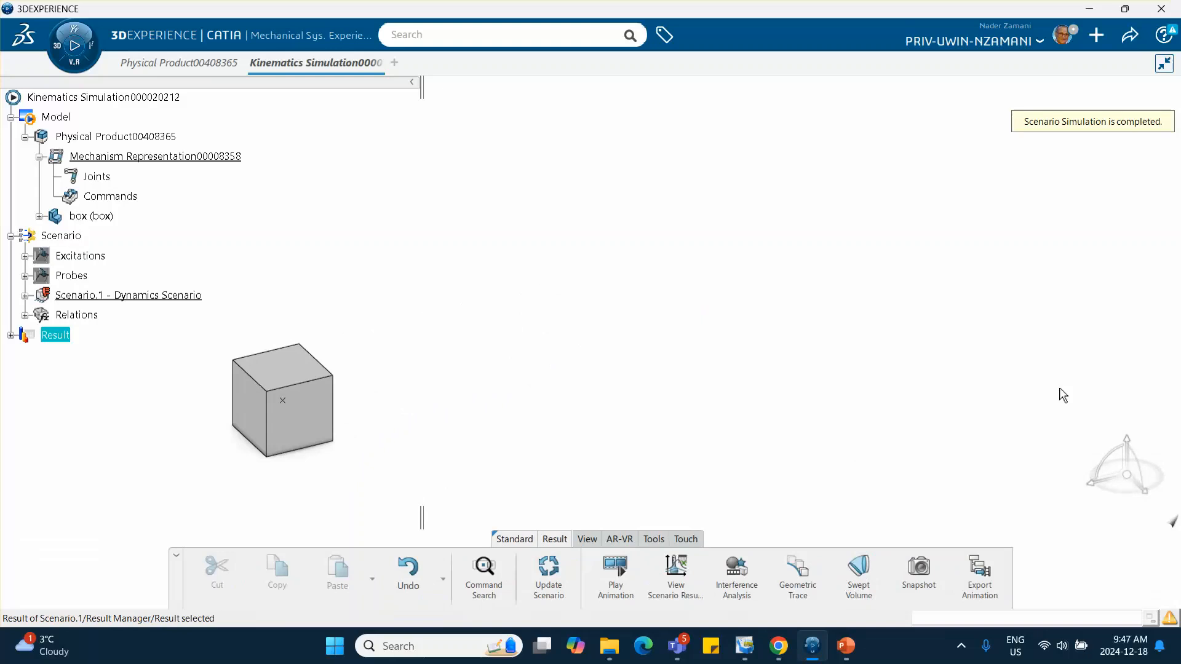
- View the scenario results and plot only the probe's X_Vertex position over time
{"action": "left_click", "coordinate": [675, 569]}
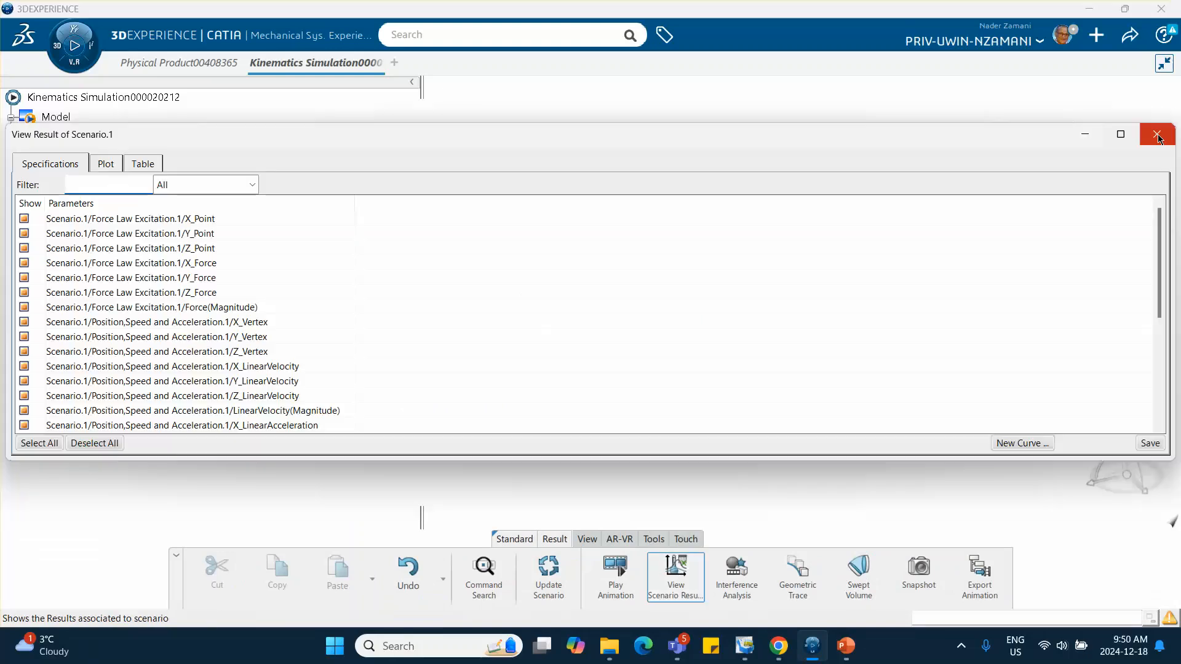
{"action": "left_click", "coordinate": [1151, 136]}
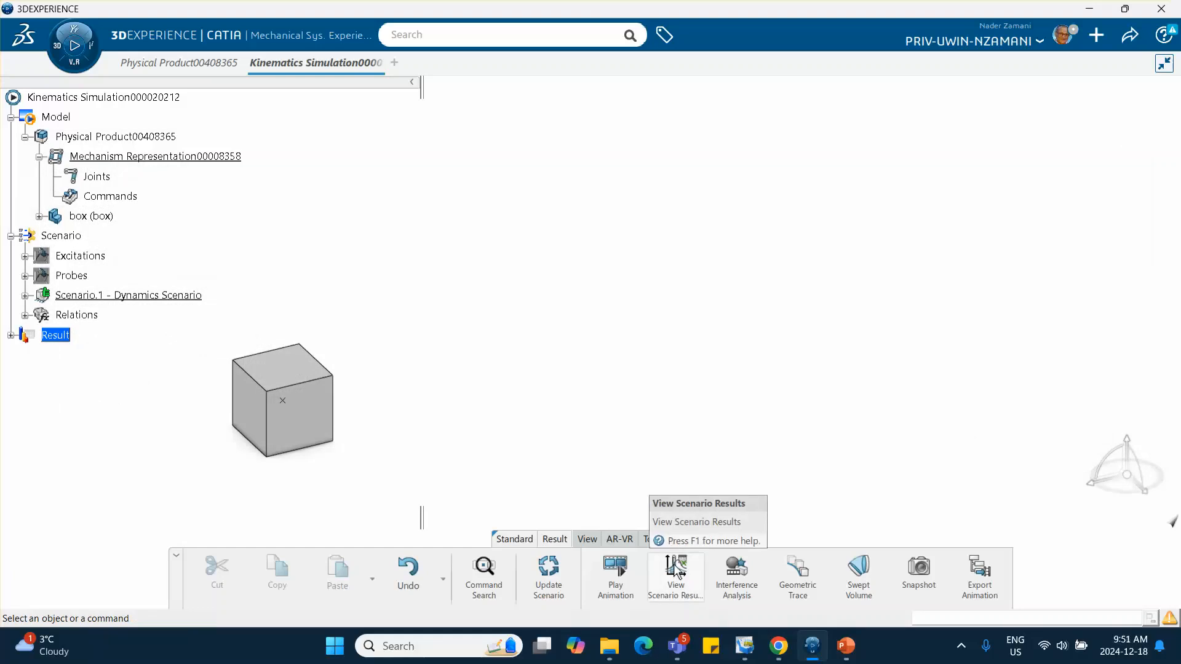
{"action": "left_click", "coordinate": [676, 571]}
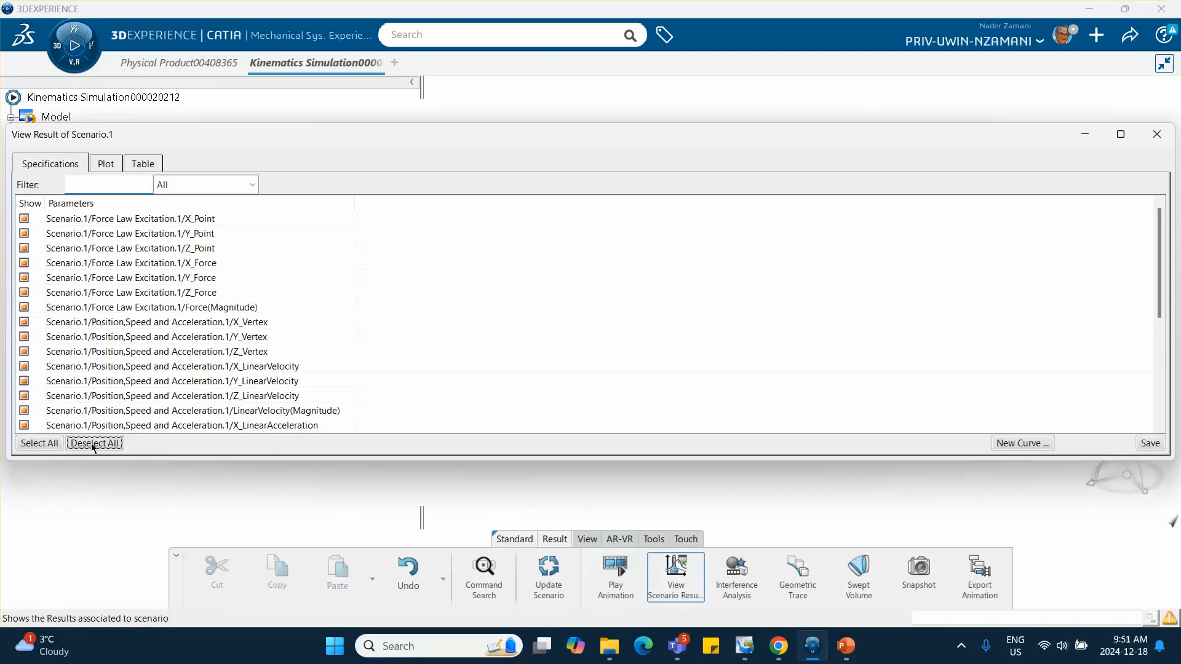
{"action": "left_click", "coordinate": [91, 442]}
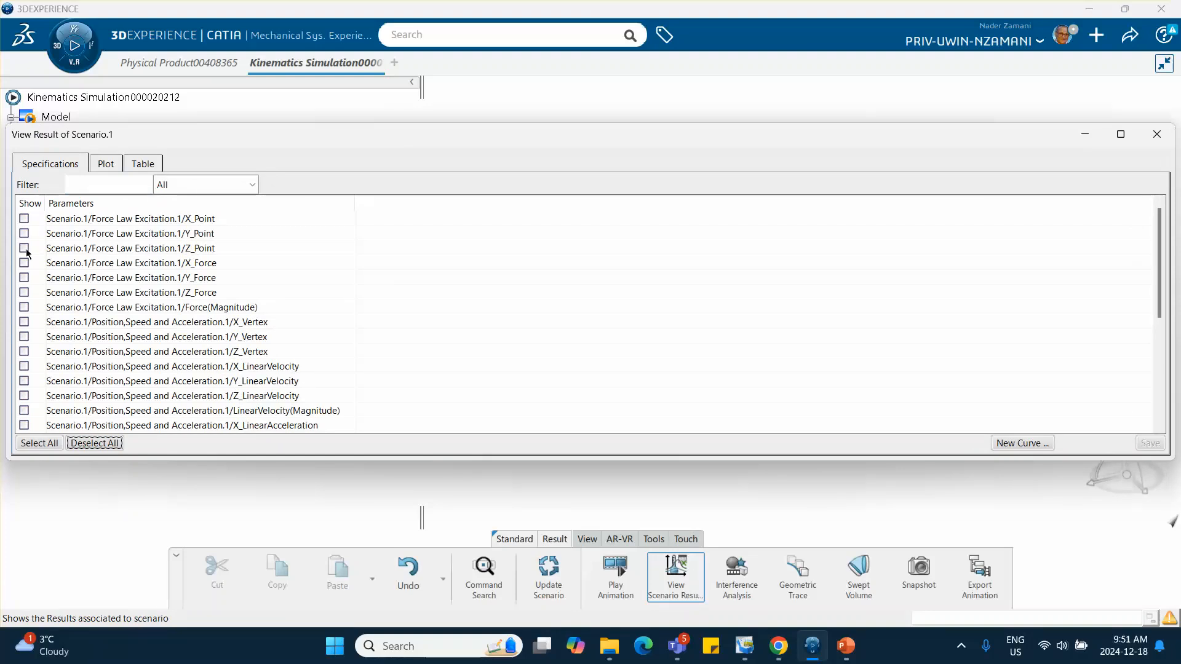
{"action": "left_click", "coordinate": [24, 323]}
{"action": "left_click", "coordinate": [103, 164]}
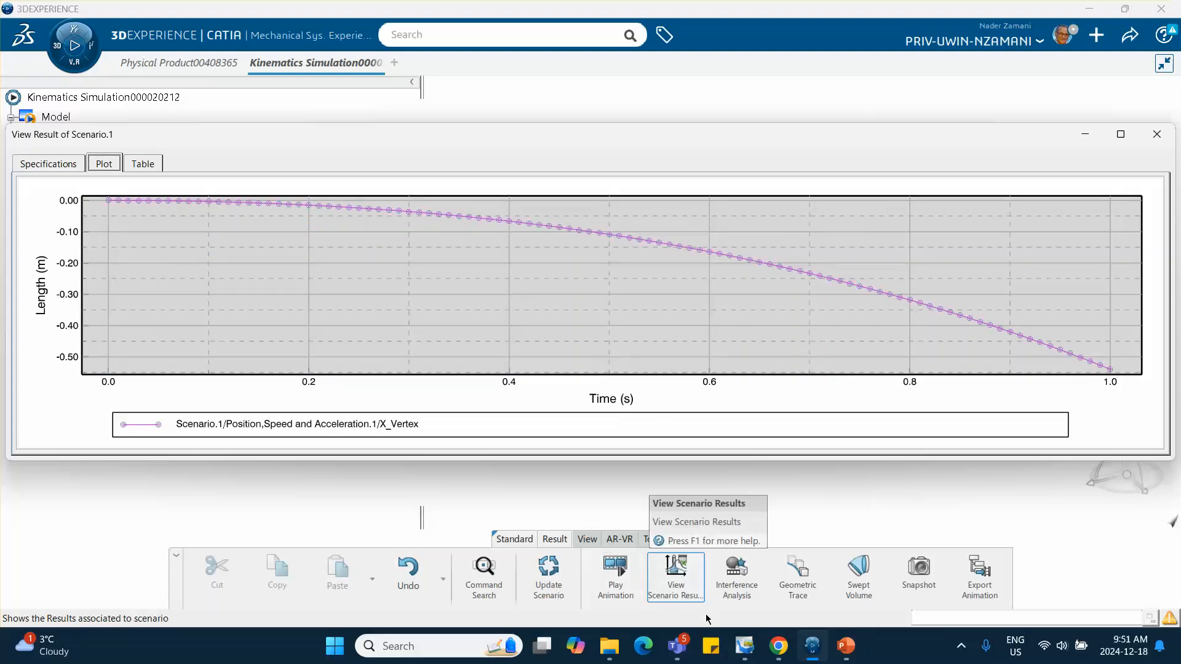
- Compare the X_Vertex plot with the s(t) graph on PowerPoint slide 4, return to 3DEXPERIENCE and minimize the results window
{"action": "left_click", "coordinate": [846, 647]}
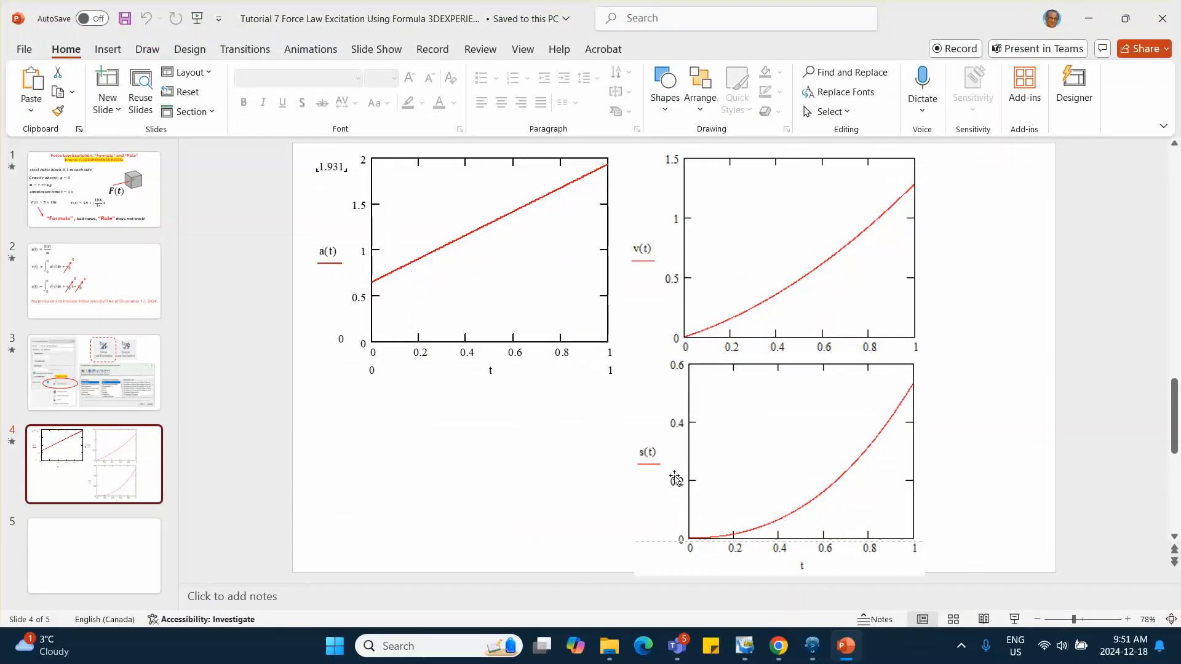
{"action": "left_click", "coordinate": [1088, 18]}
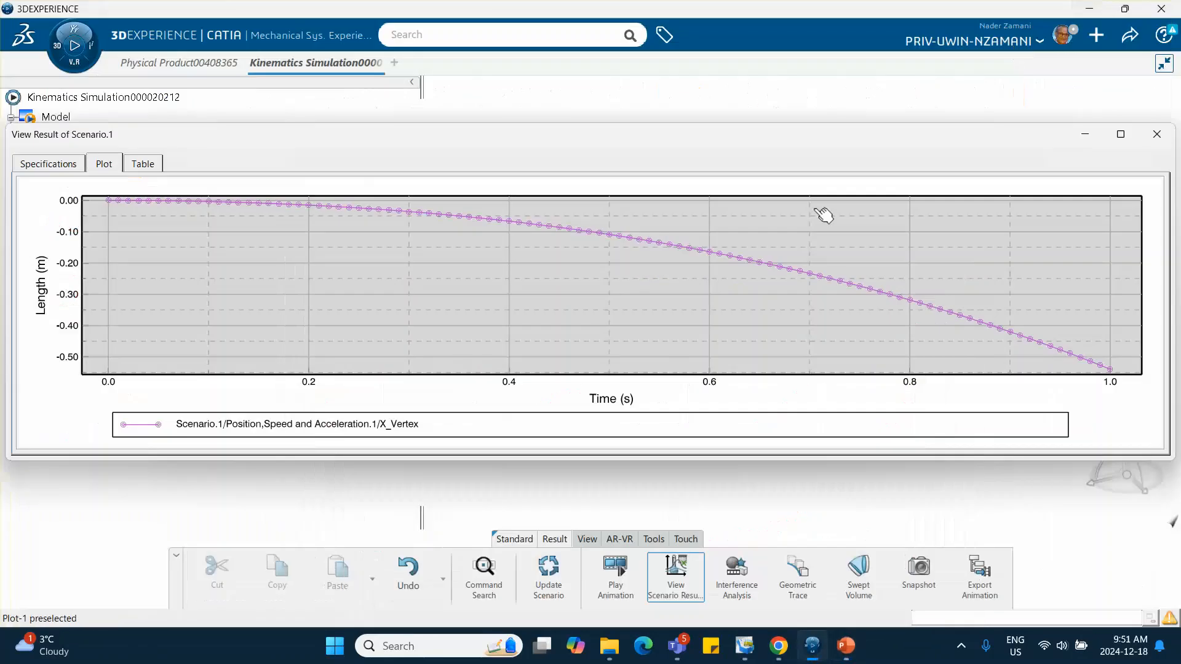
{"action": "left_click", "coordinate": [1087, 135]}
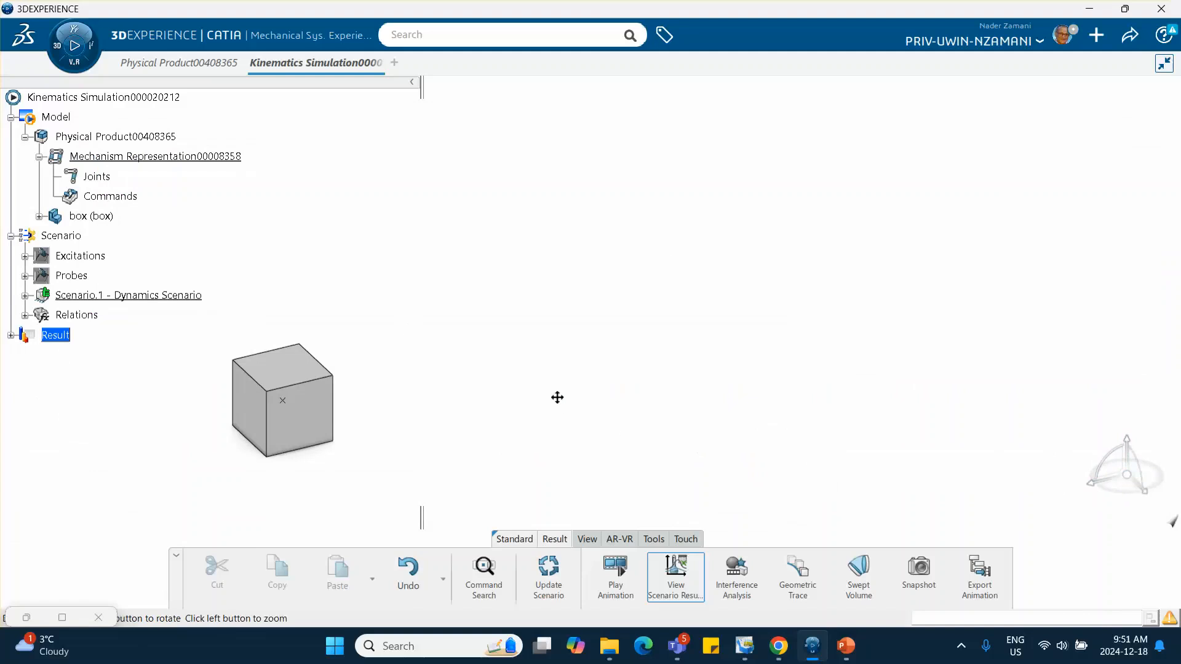
- Reverse the direction of Force Law Excitation.1 and accept the change
{"action": "middle_click_drag", "start_coordinate": [556, 398], "coordinate": [909, 237]}
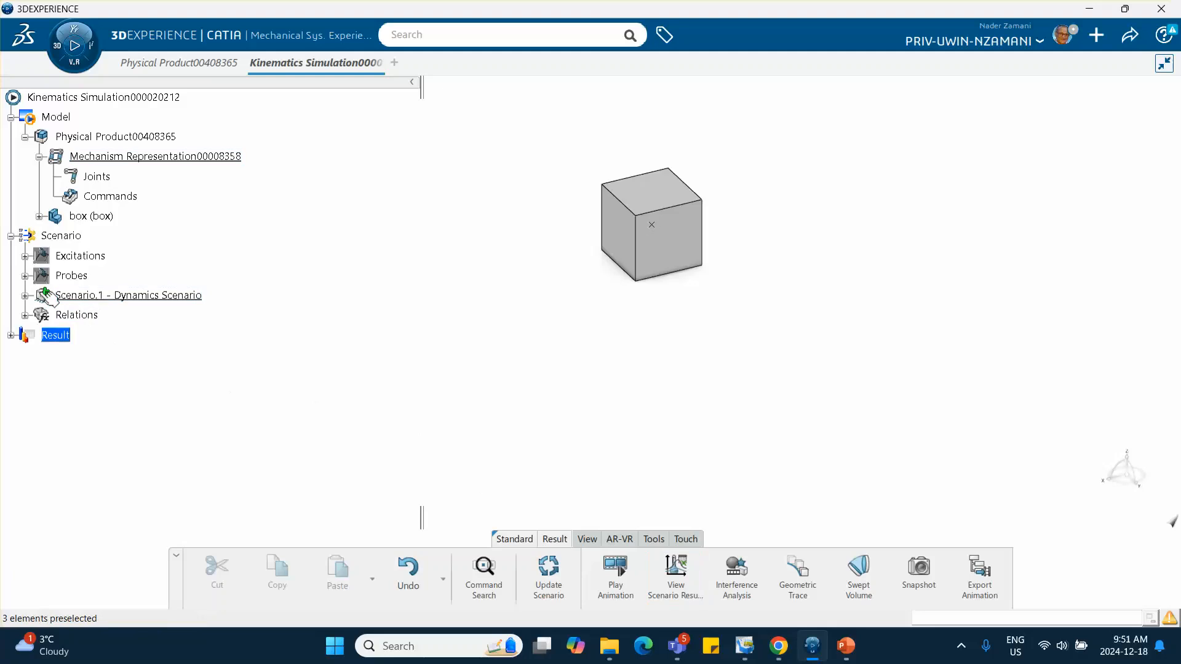
{"action": "left_click", "coordinate": [25, 257]}
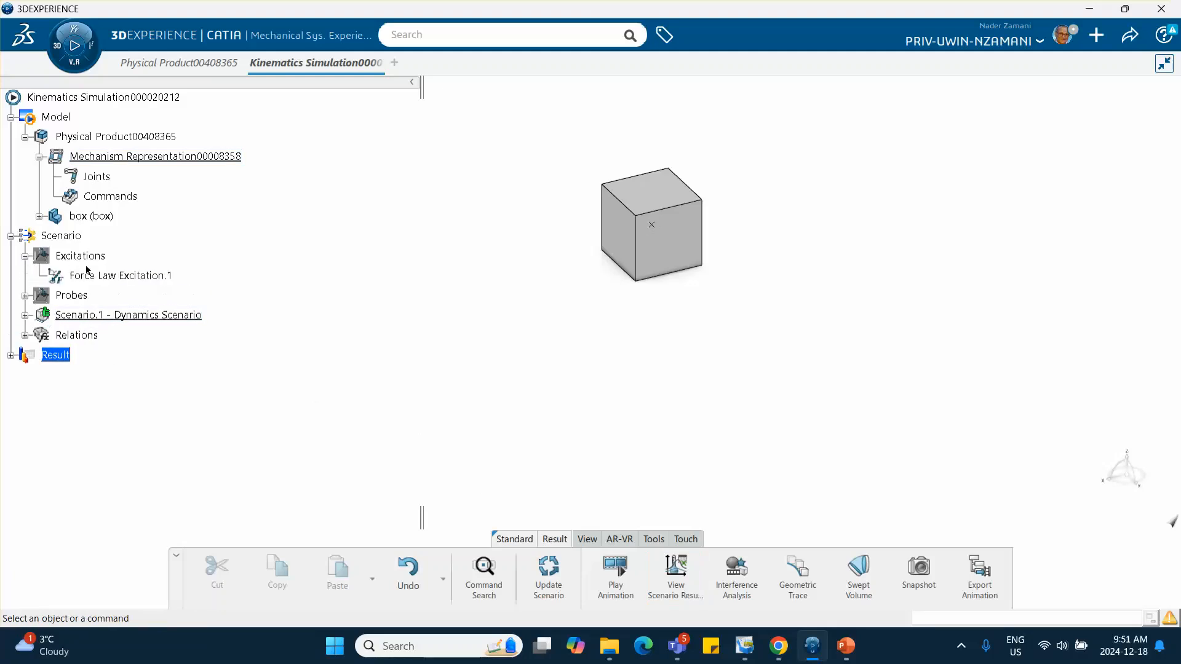
{"action": "left_click", "coordinate": [109, 275]}
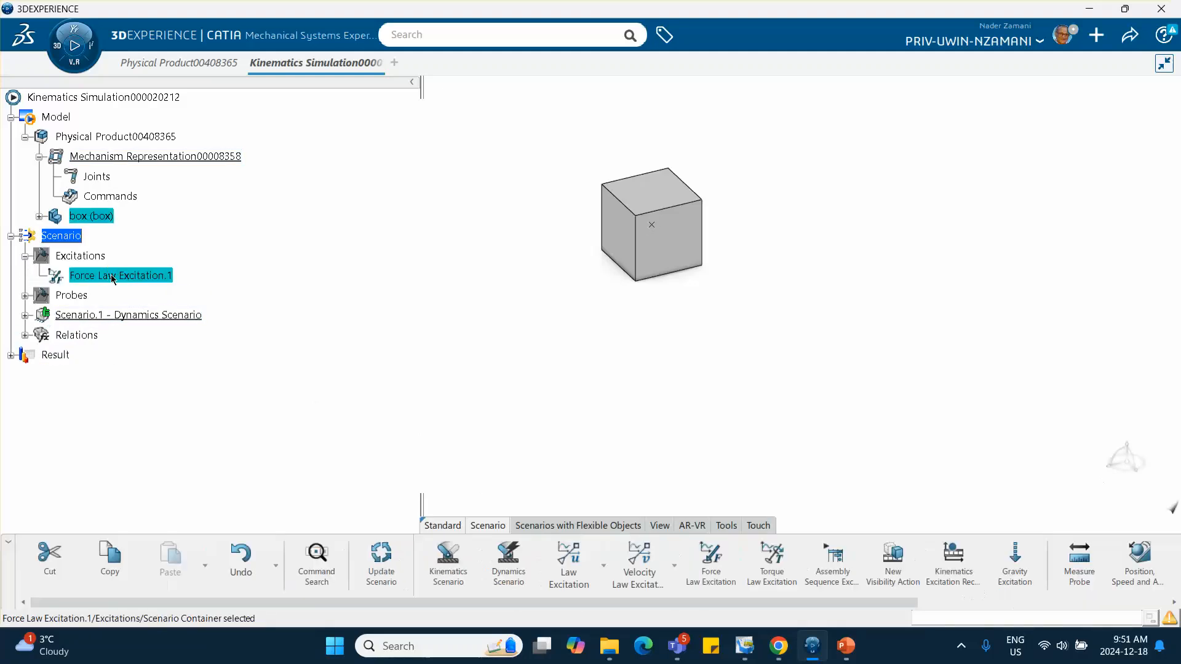
{"action": "double_click", "coordinate": [109, 275]}
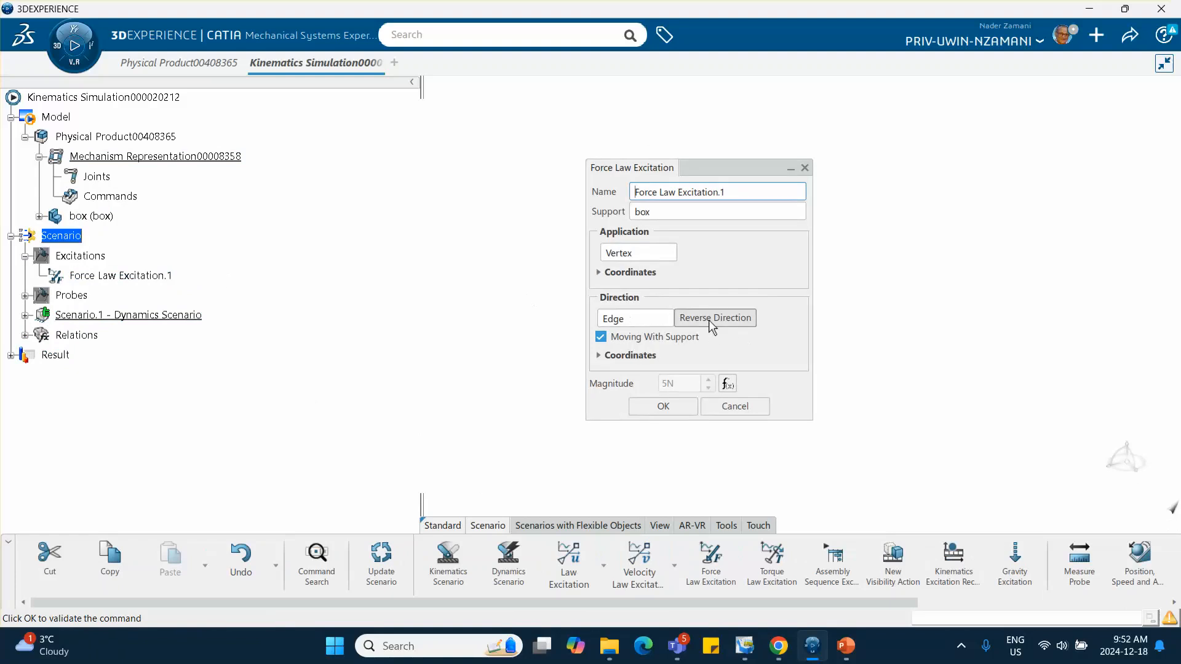
{"action": "left_click", "coordinate": [711, 319]}
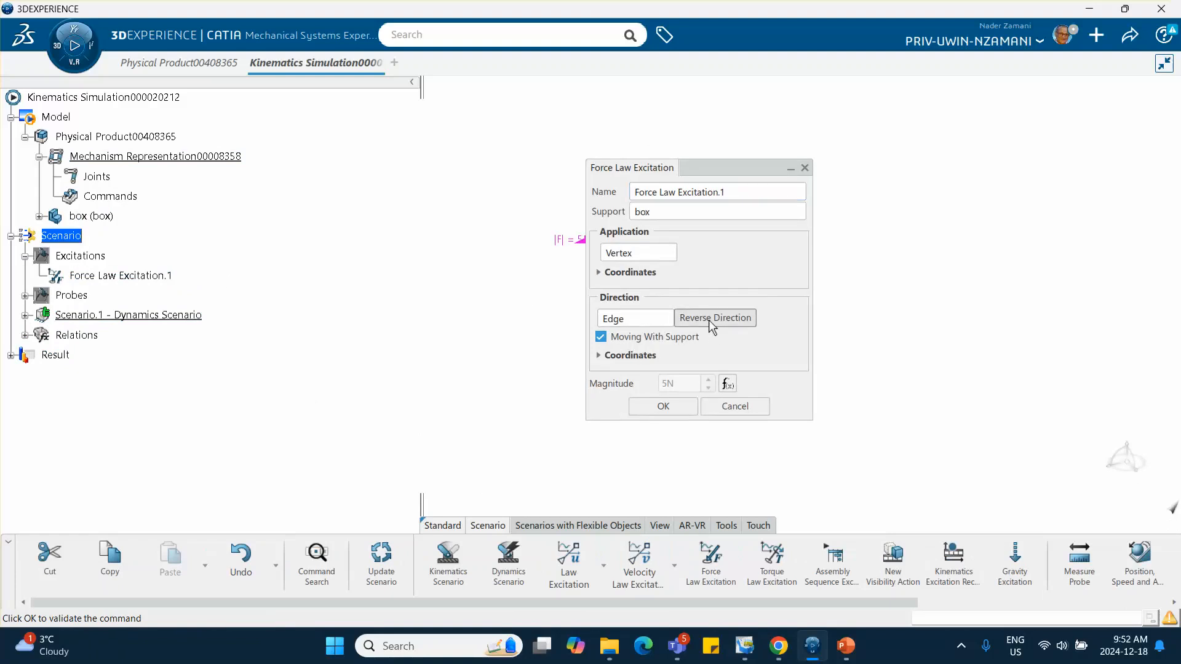
{"action": "left_click", "coordinate": [663, 407]}
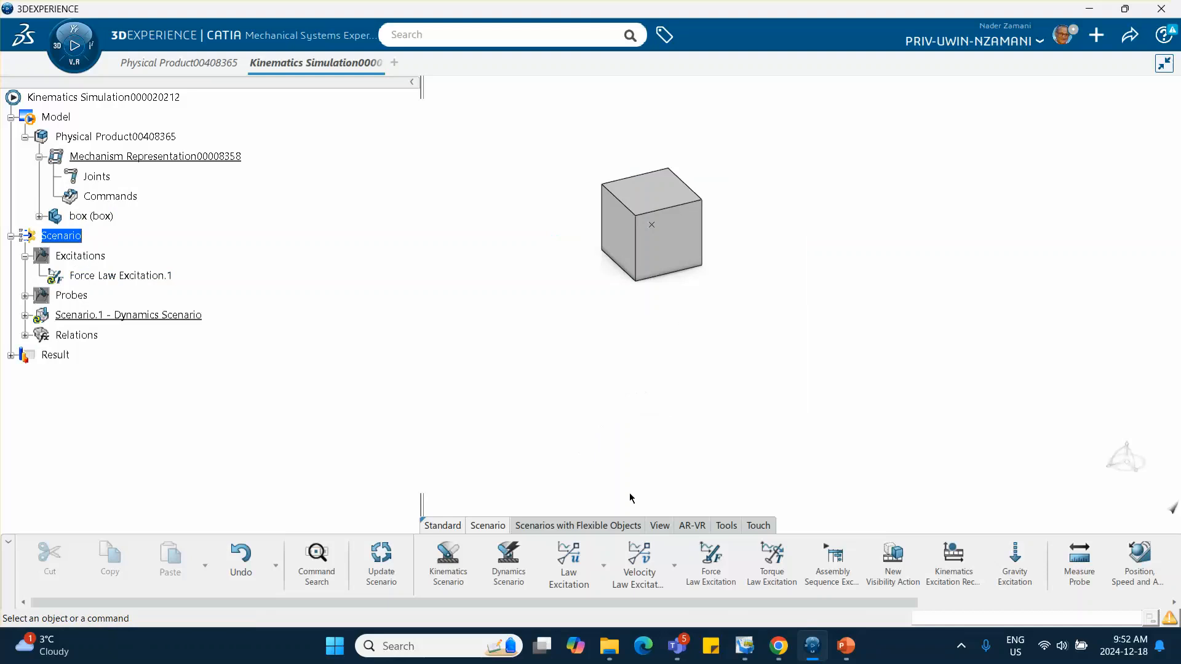
- Recompute the dynamics scenario with the reversed force and open its results
{"action": "scroll", "coordinate": [799, 566], "scroll_direction": "down", "scroll_amount": 4}
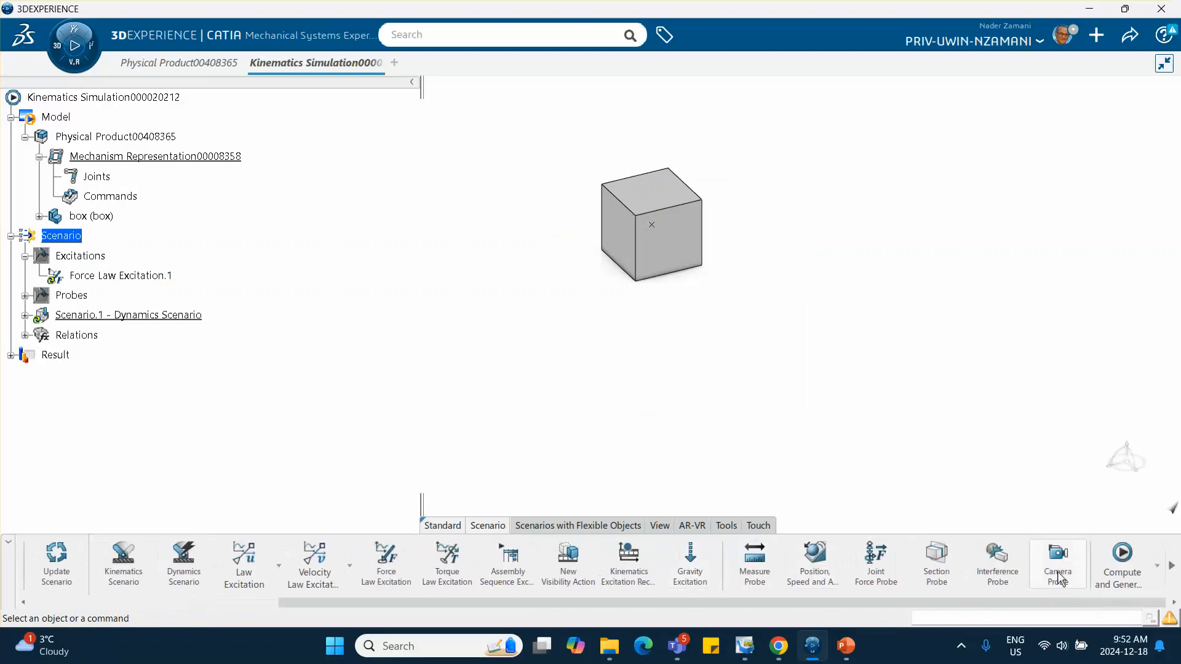
{"action": "left_click", "coordinate": [1122, 559]}
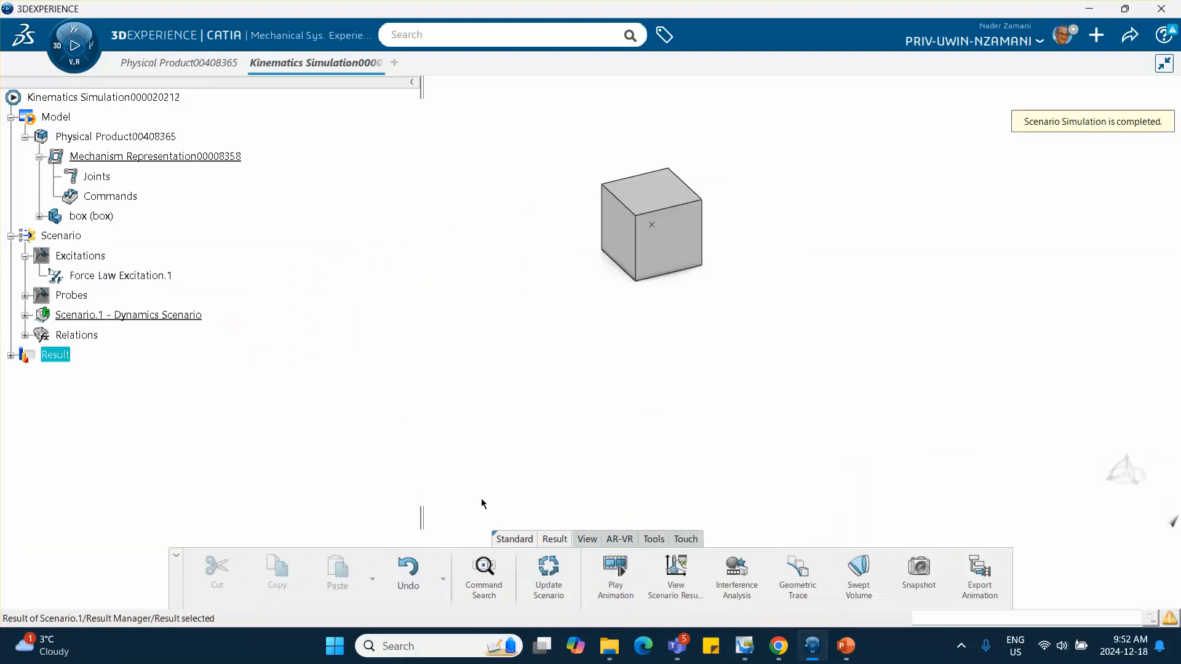
{"action": "left_click", "coordinate": [676, 569]}
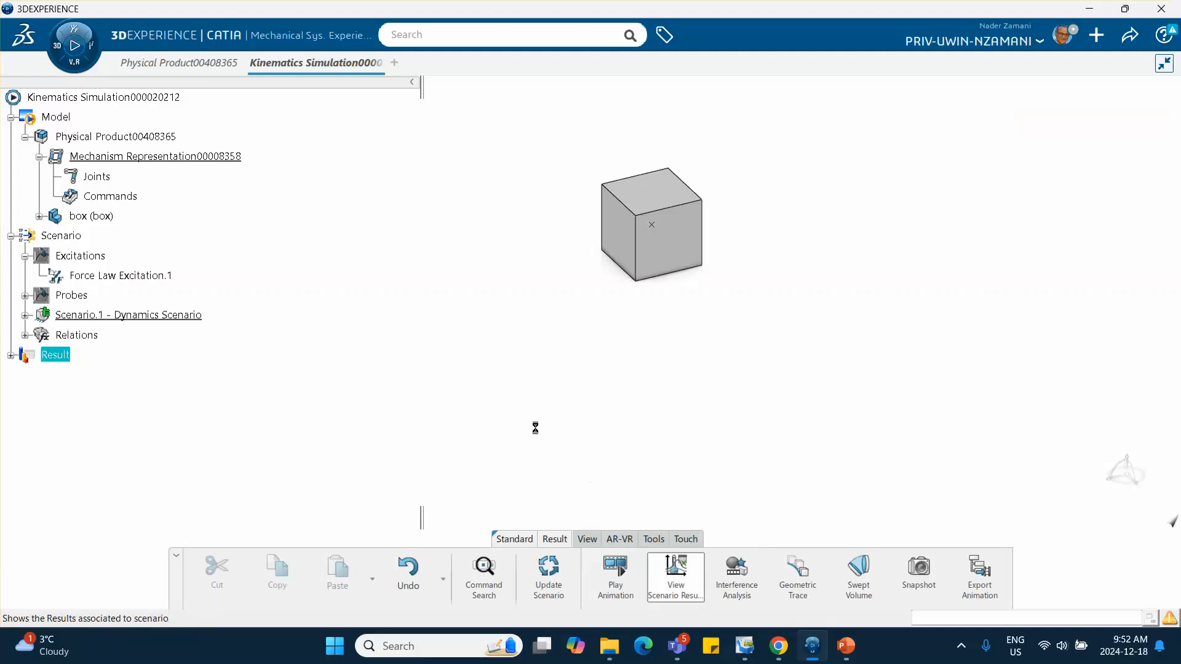
- Deselect all result parameters and plot only the probe's X_Vertex position
{"action": "left_click_drag", "start_coordinate": [290, 298], "coordinate": [329, 143]}
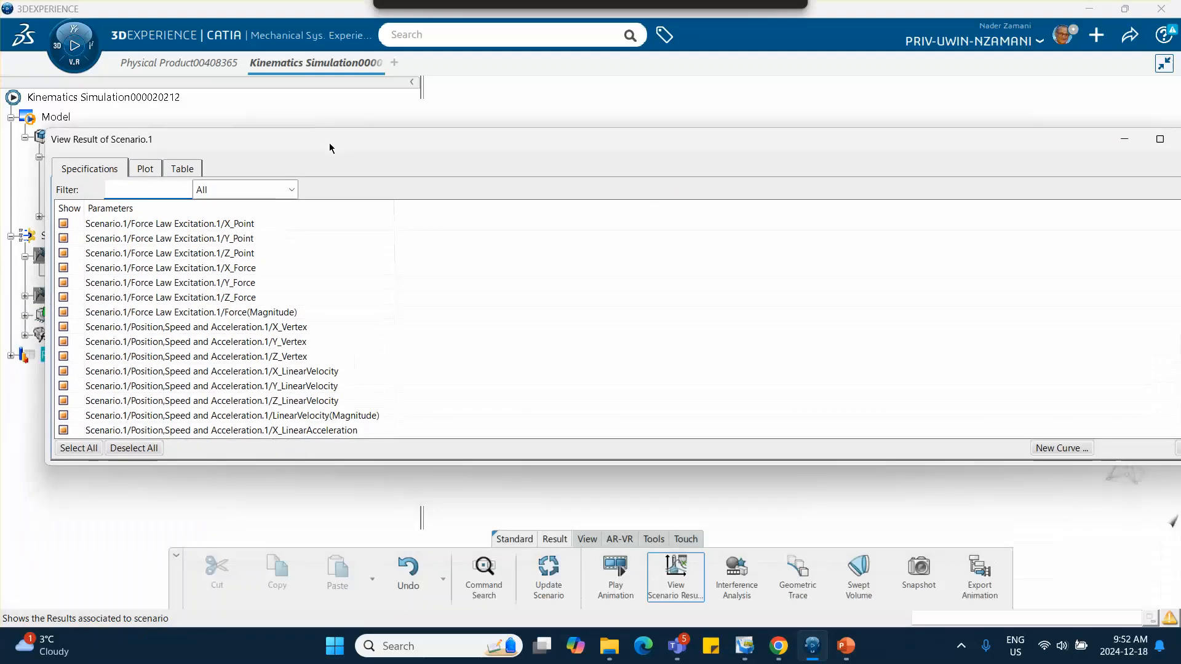
{"action": "left_click", "coordinate": [134, 447]}
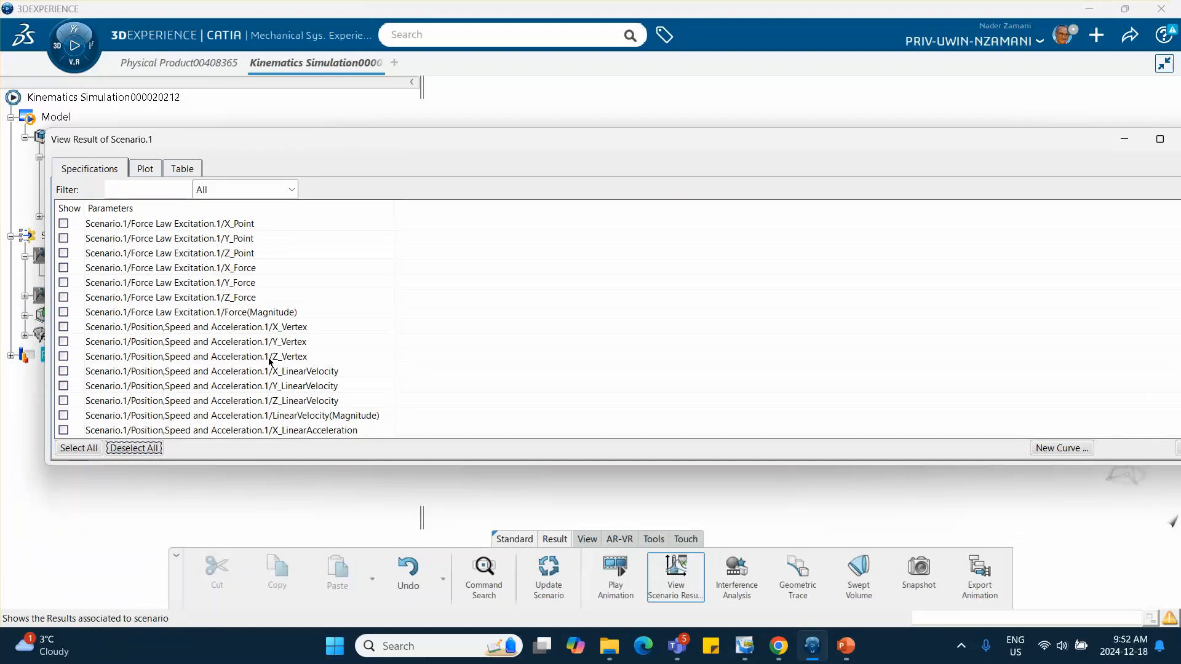
{"action": "left_click", "coordinate": [63, 326]}
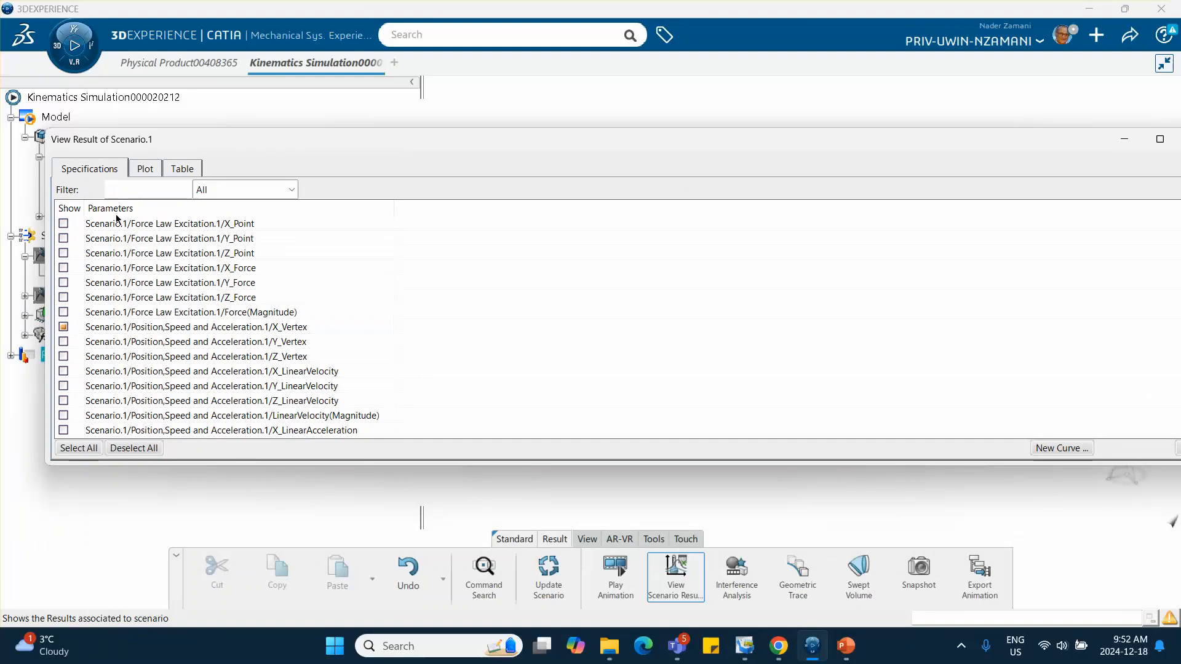
{"action": "left_click", "coordinate": [144, 169]}
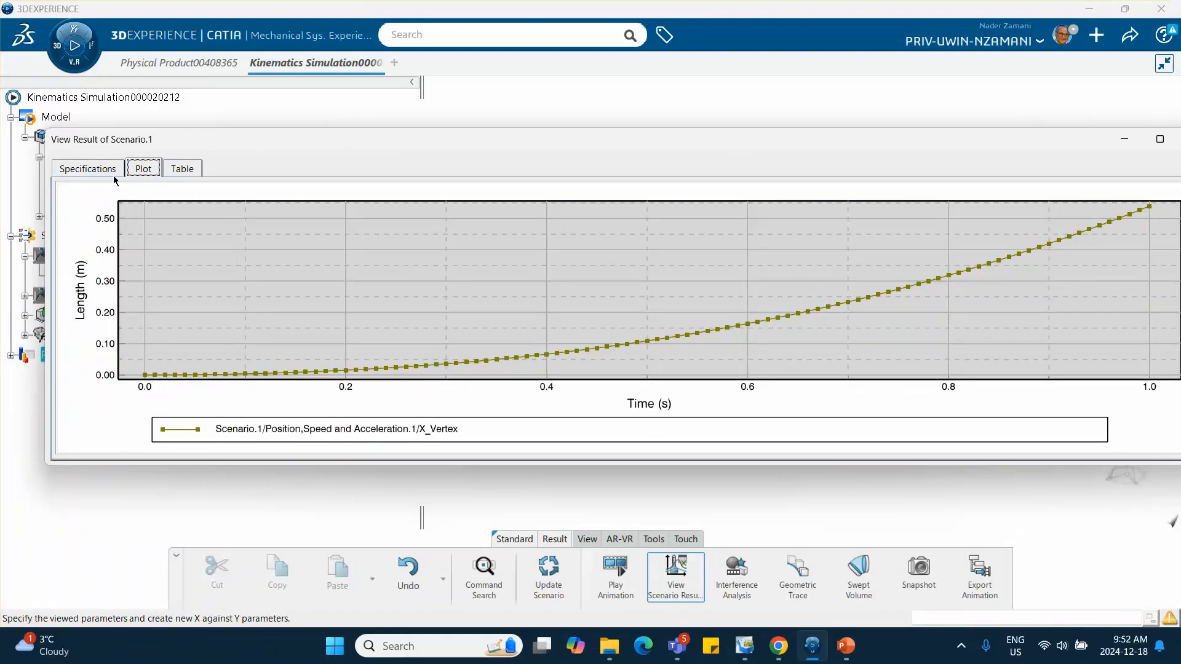
- Replace X_Vertex with X_LinearAcceleration as the shown parameter and plot it over time
{"action": "left_click", "coordinate": [87, 168]}
{"action": "left_click", "coordinate": [63, 327]}
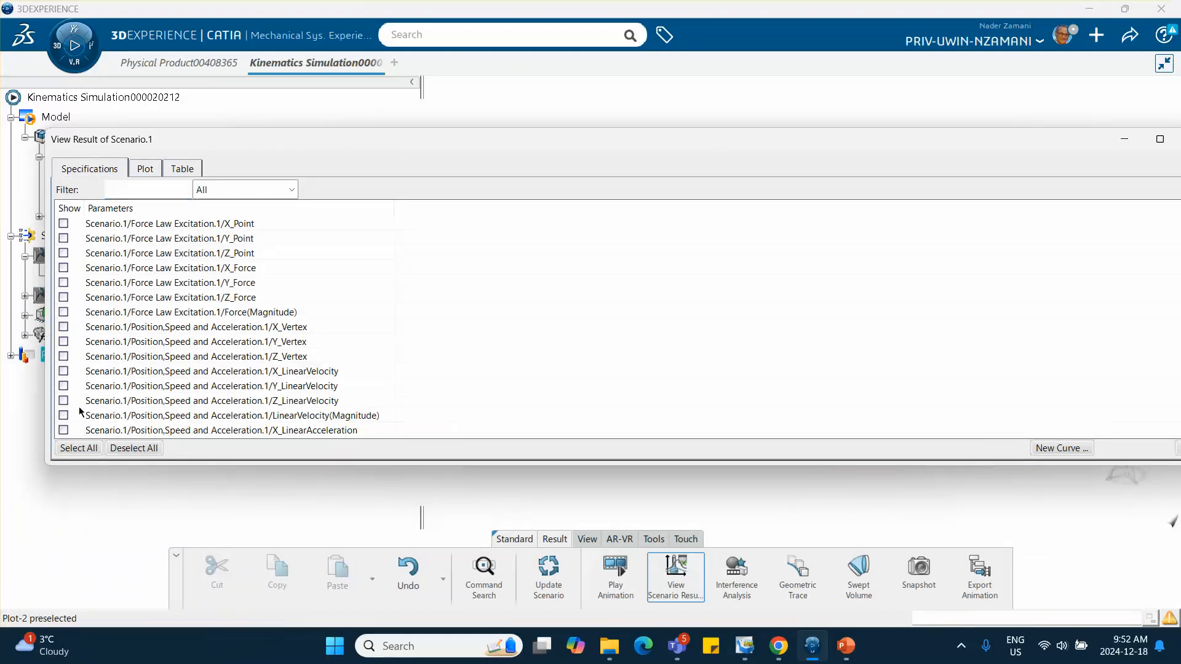
{"action": "scroll", "coordinate": [100, 413], "scroll_direction": "down", "scroll_amount": 2}
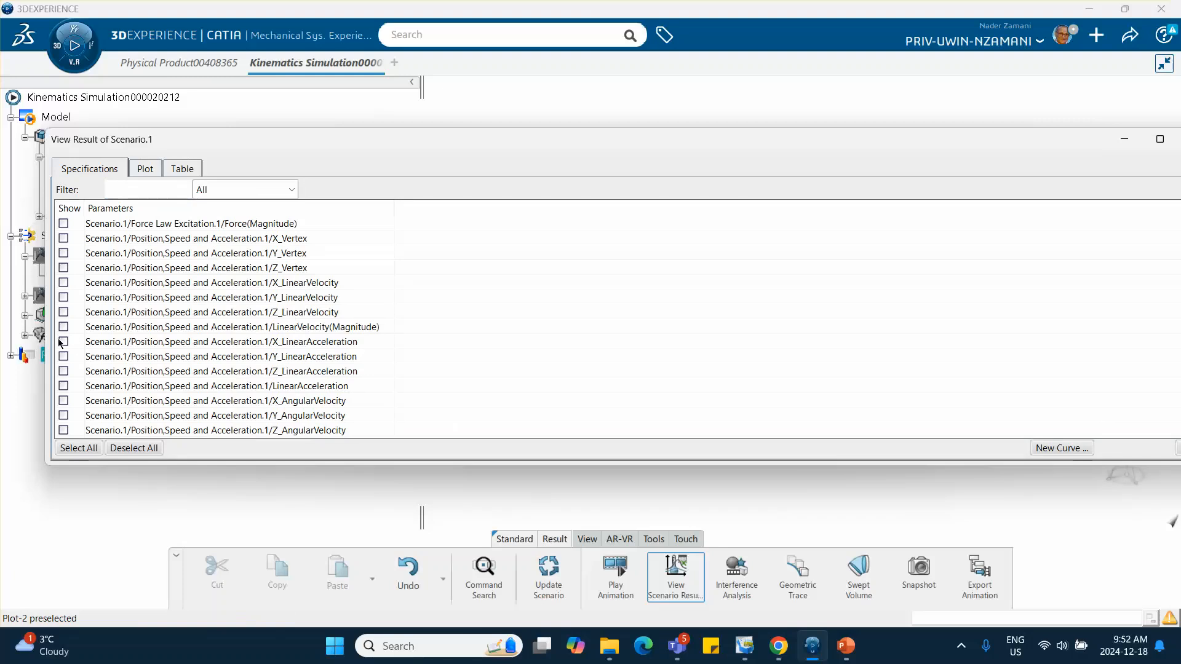
{"action": "left_click", "coordinate": [145, 168]}
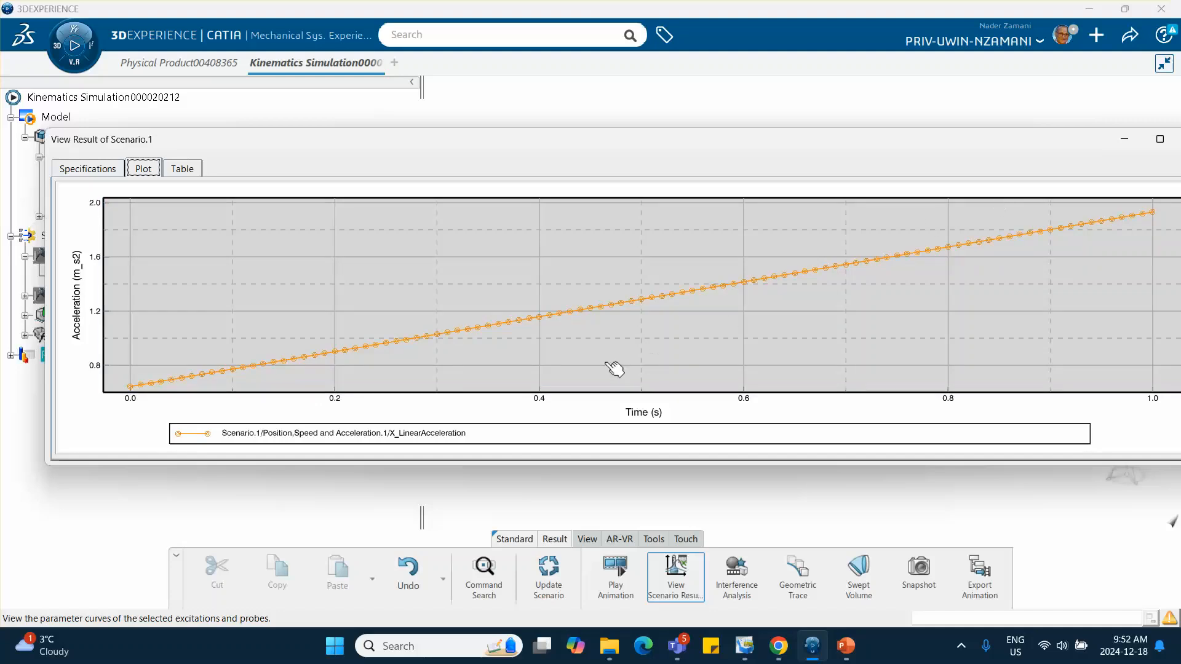
- Plot only the probe's X_LinearVelocity over time, and close the results window after viewing the curve
{"action": "left_click", "coordinate": [86, 170]}
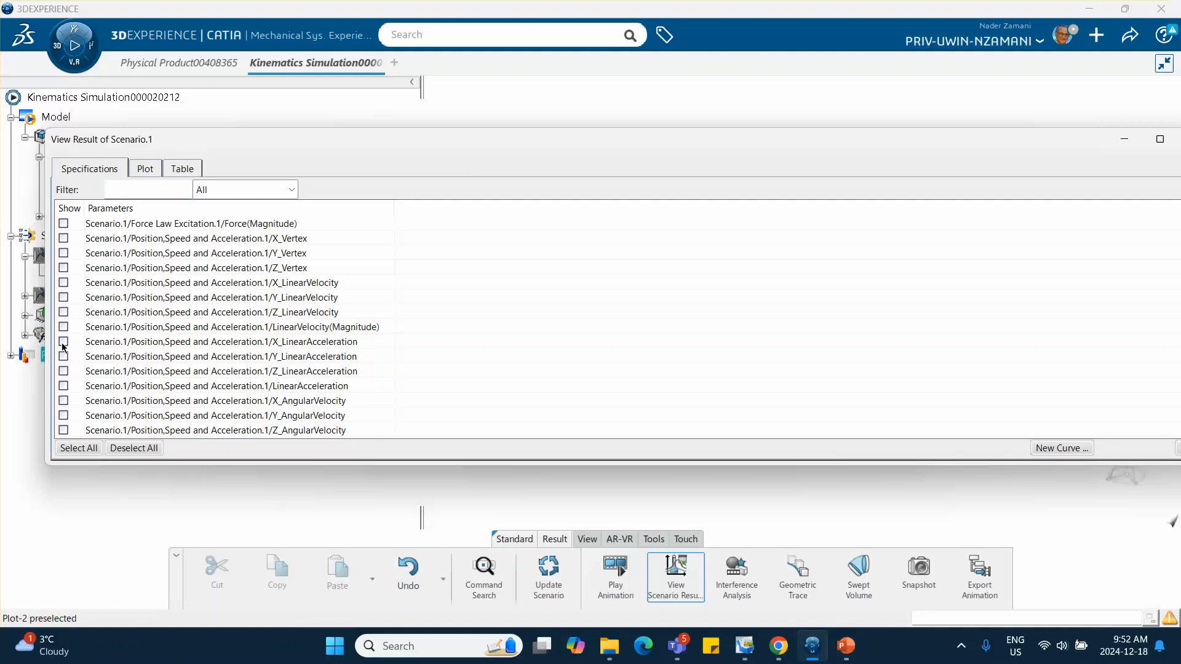
{"action": "left_click", "coordinate": [63, 282]}
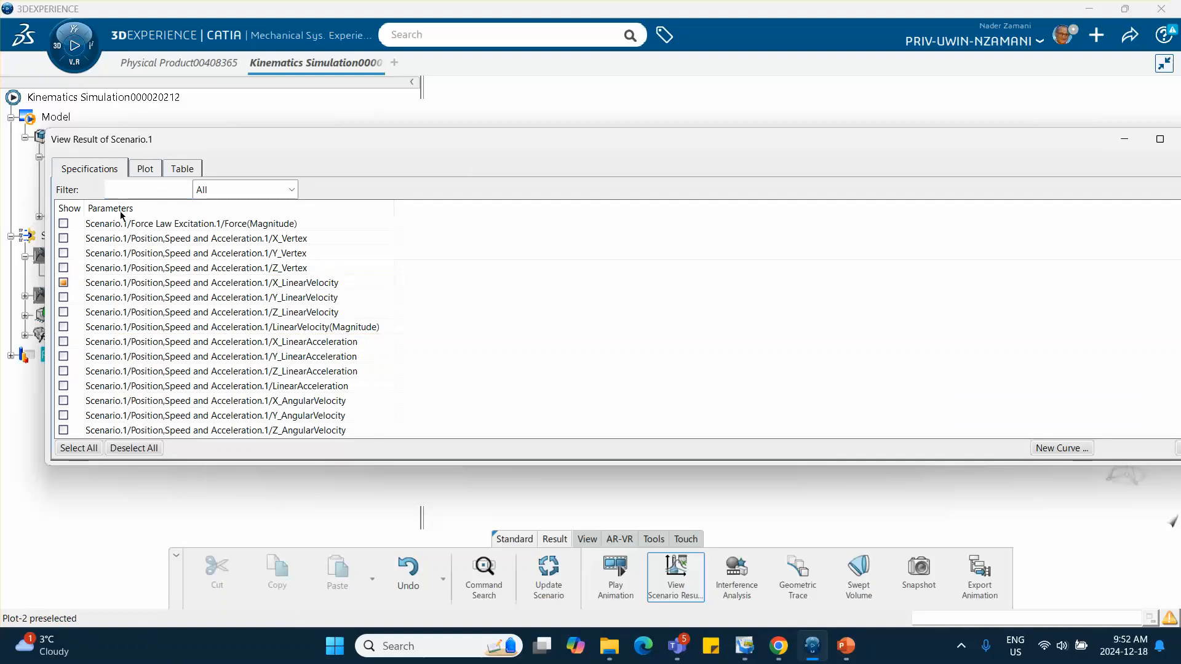
{"action": "left_click", "coordinate": [143, 169]}
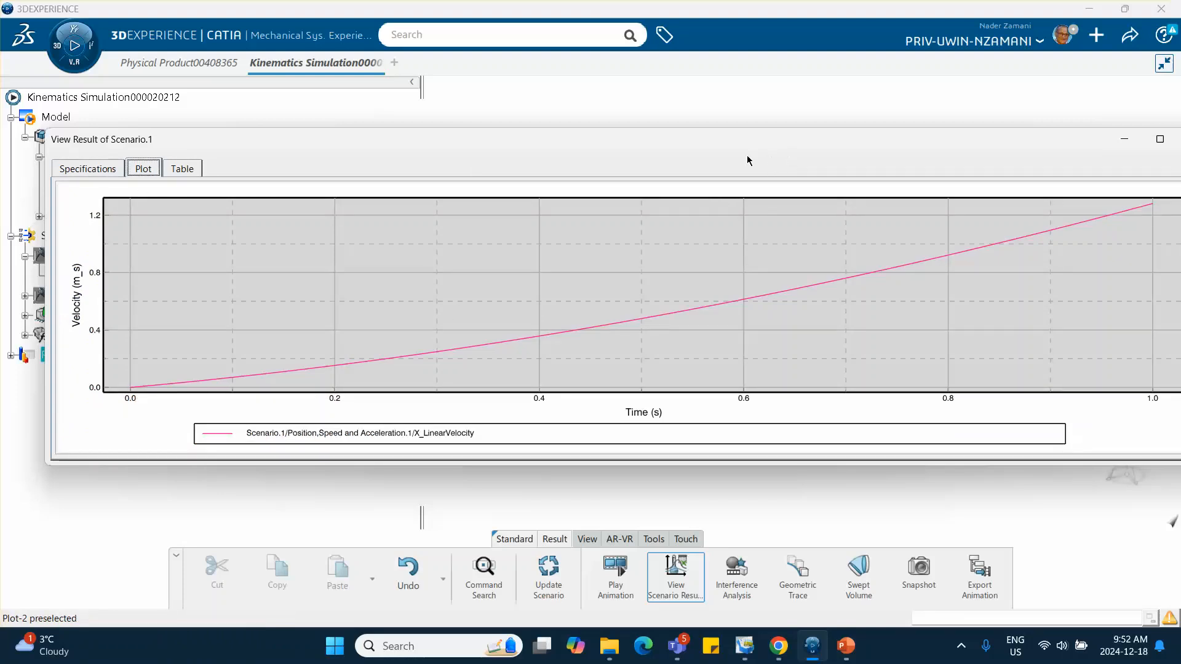
{"action": "left_click_drag", "start_coordinate": [716, 155], "coordinate": [655, 161]}
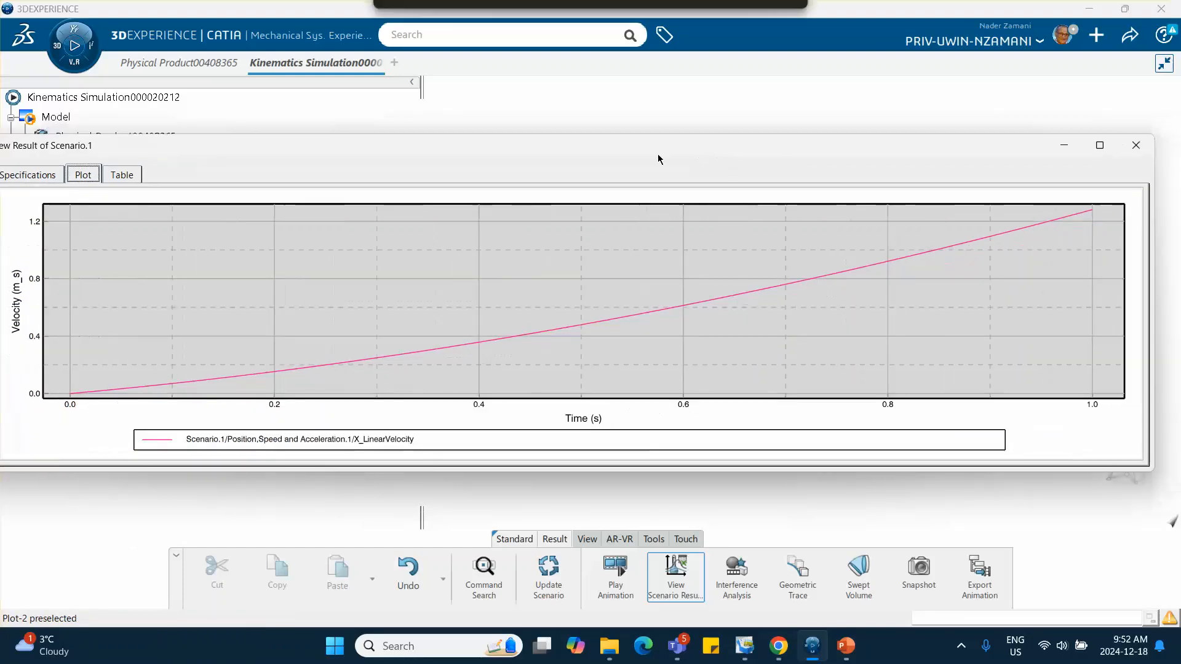
{"action": "left_click", "coordinate": [1135, 146]}
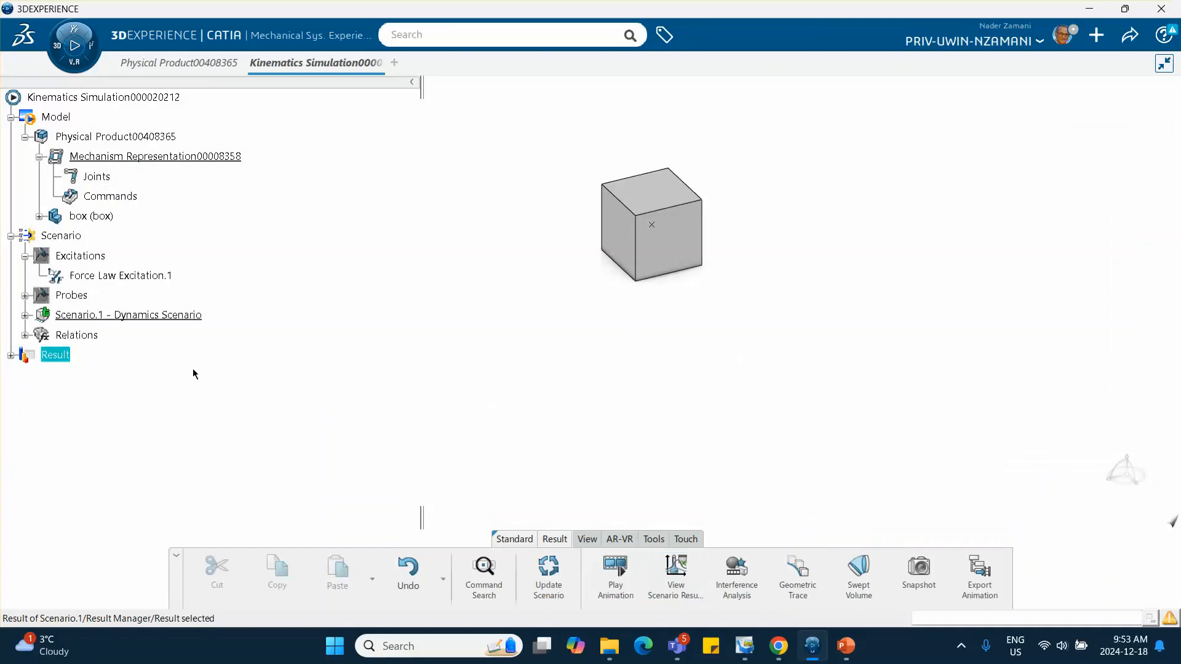
- Change the dynamics scenario's integrator type to DASSL in its solver parameters
{"action": "left_click", "coordinate": [123, 314]}
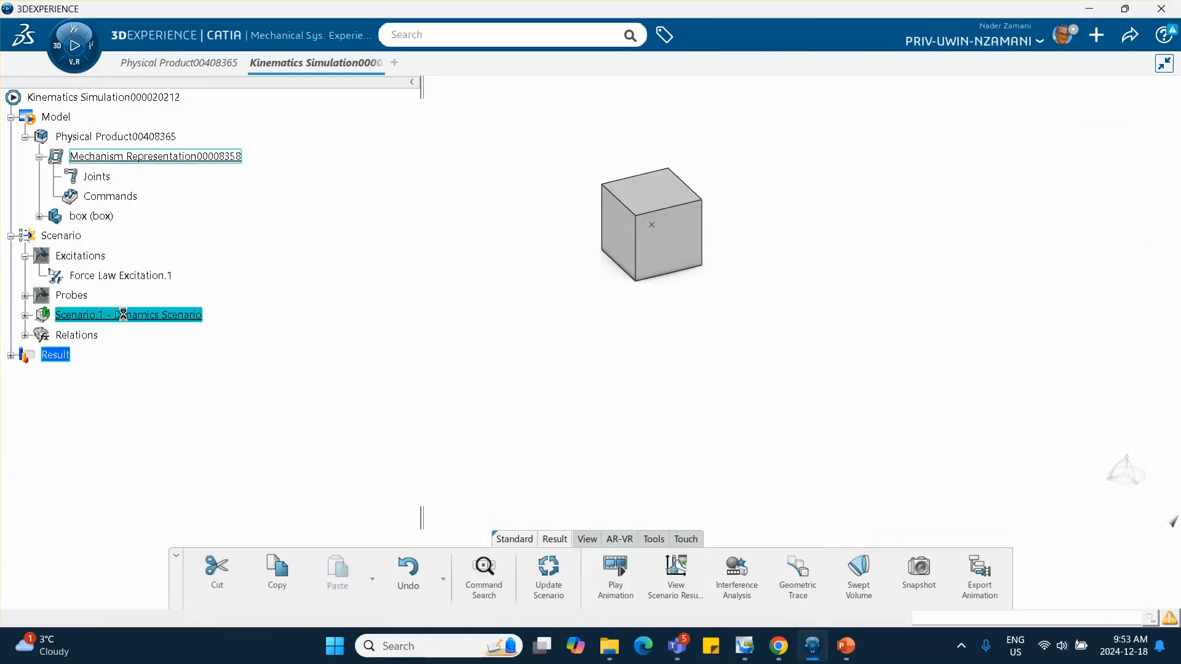
{"action": "double_click", "coordinate": [123, 315]}
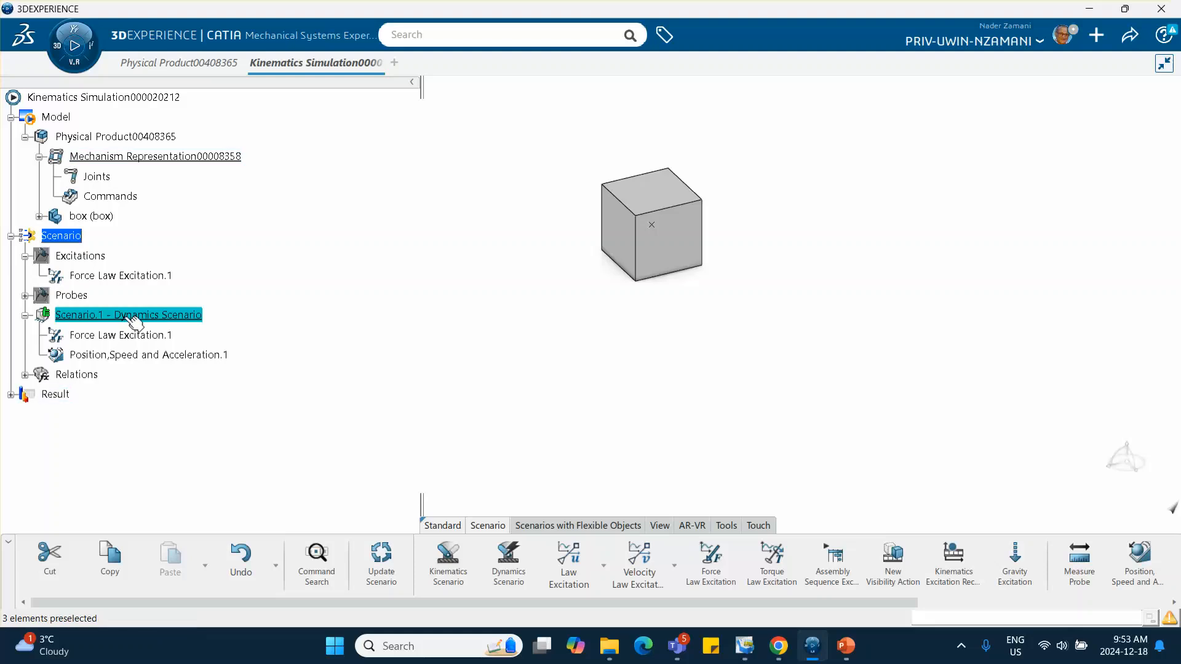
{"action": "left_click", "coordinate": [759, 182]}
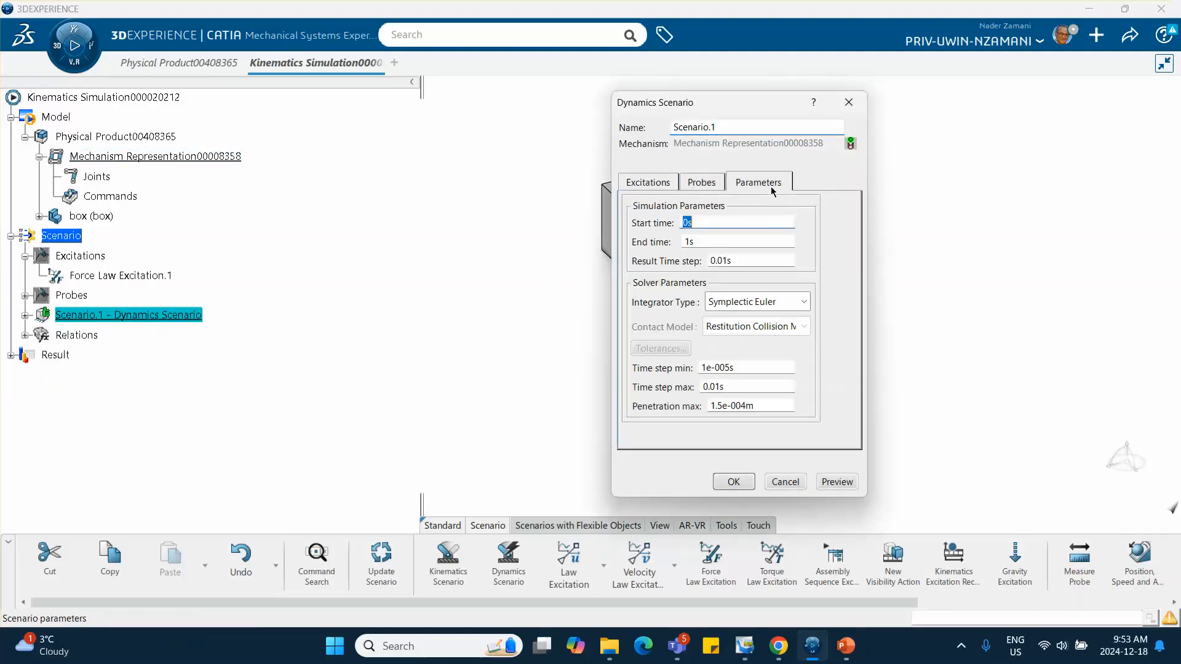
{"action": "left_click", "coordinate": [781, 307]}
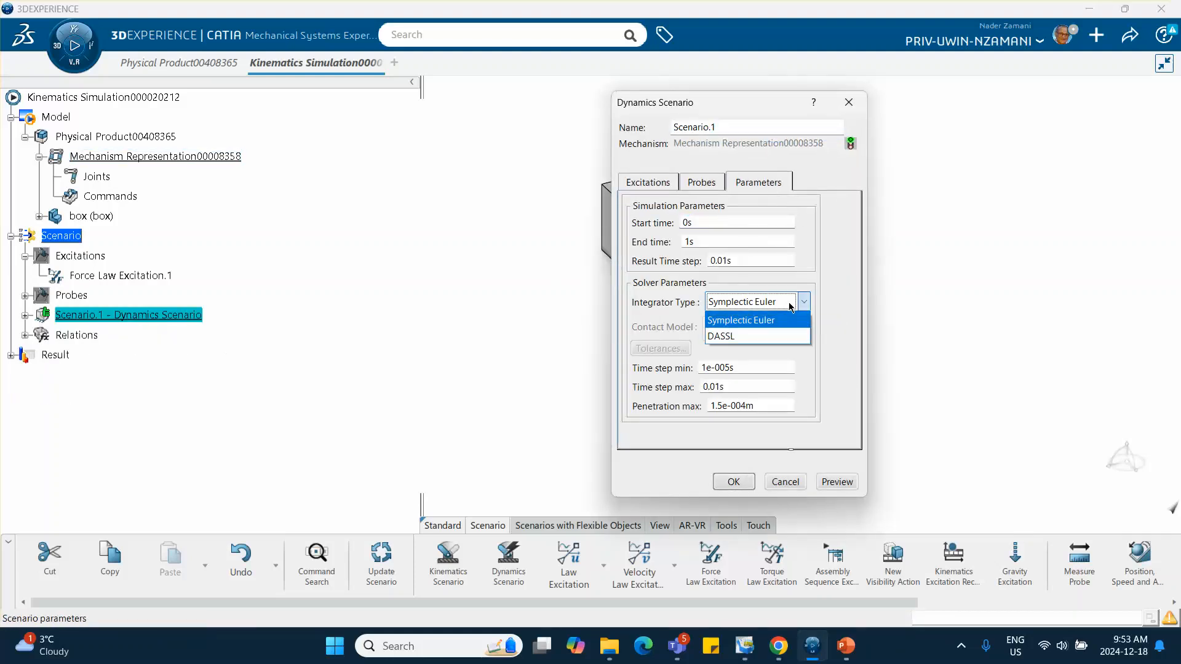
{"action": "left_click", "coordinate": [729, 335]}
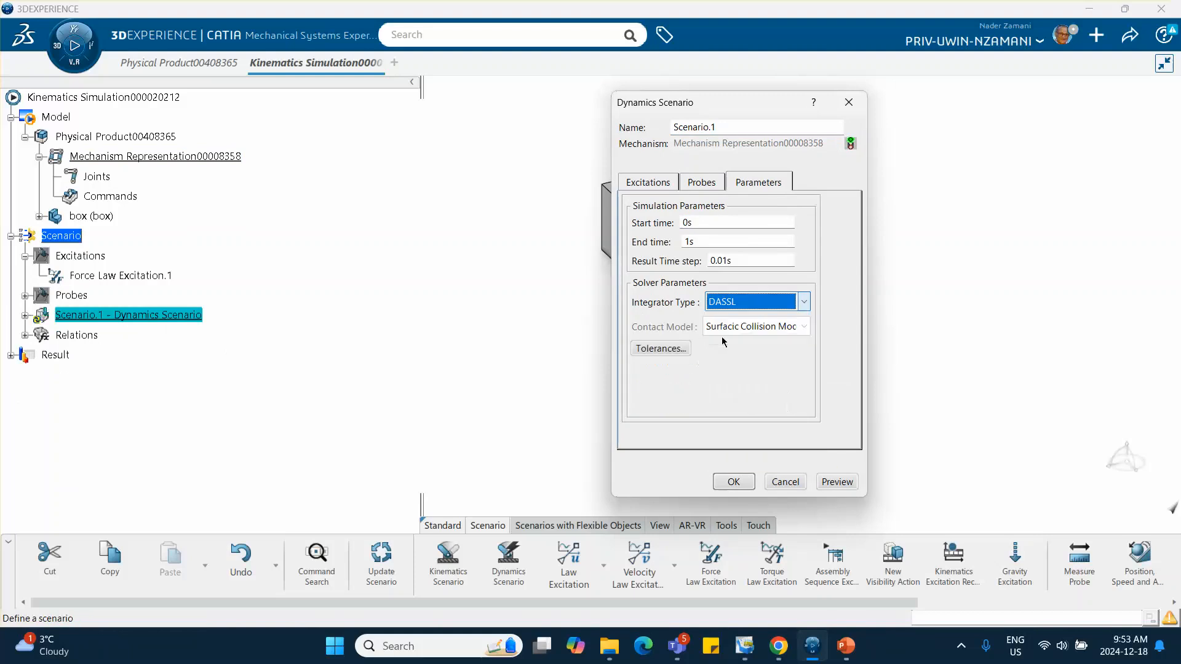
{"action": "left_click", "coordinate": [734, 482]}
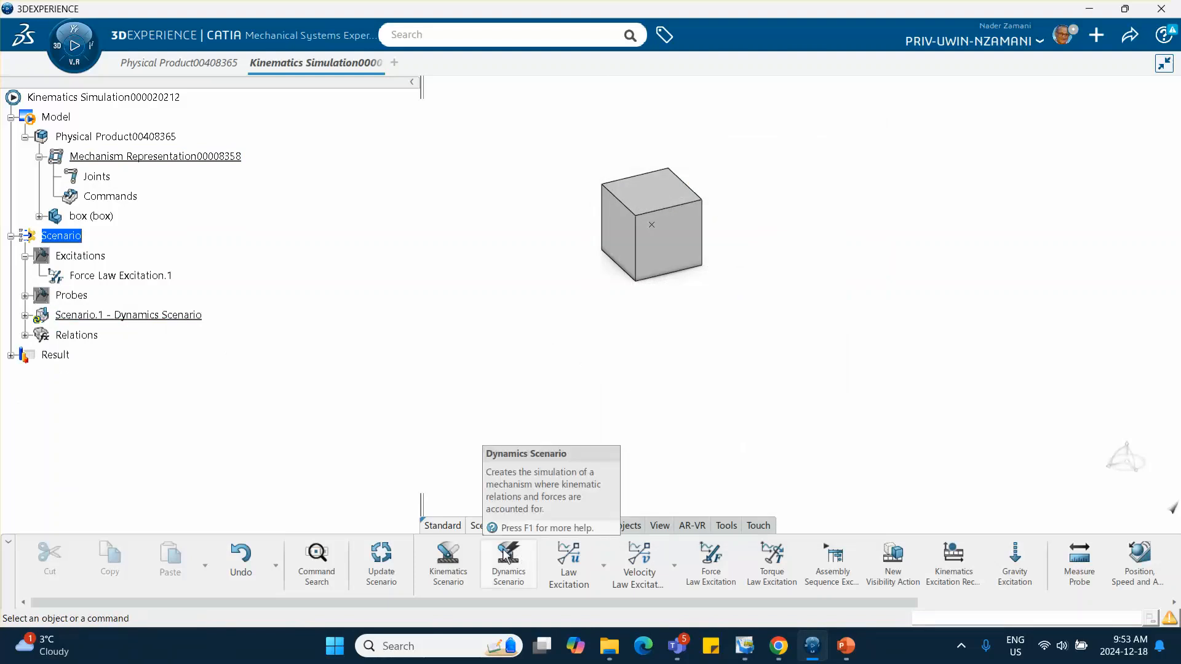
- Recompute the dynamics scenario with the DASSL integrator and open its results
{"action": "scroll", "coordinate": [954, 554], "scroll_direction": "down", "scroll_amount": 3}
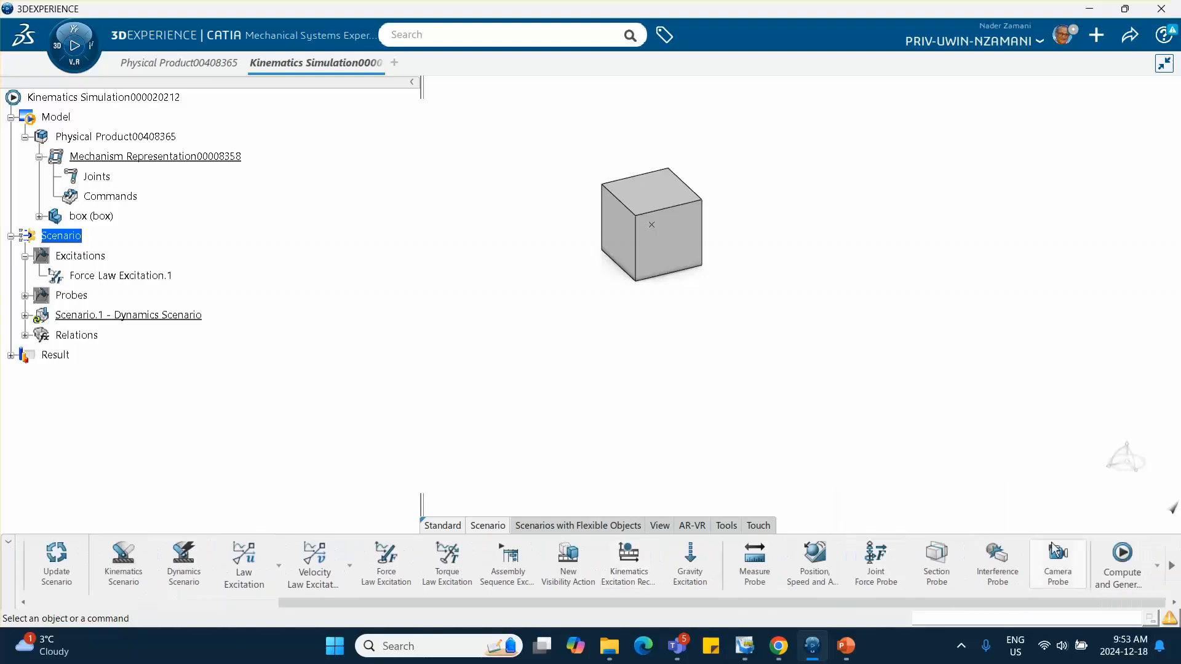
{"action": "left_click", "coordinate": [1123, 552]}
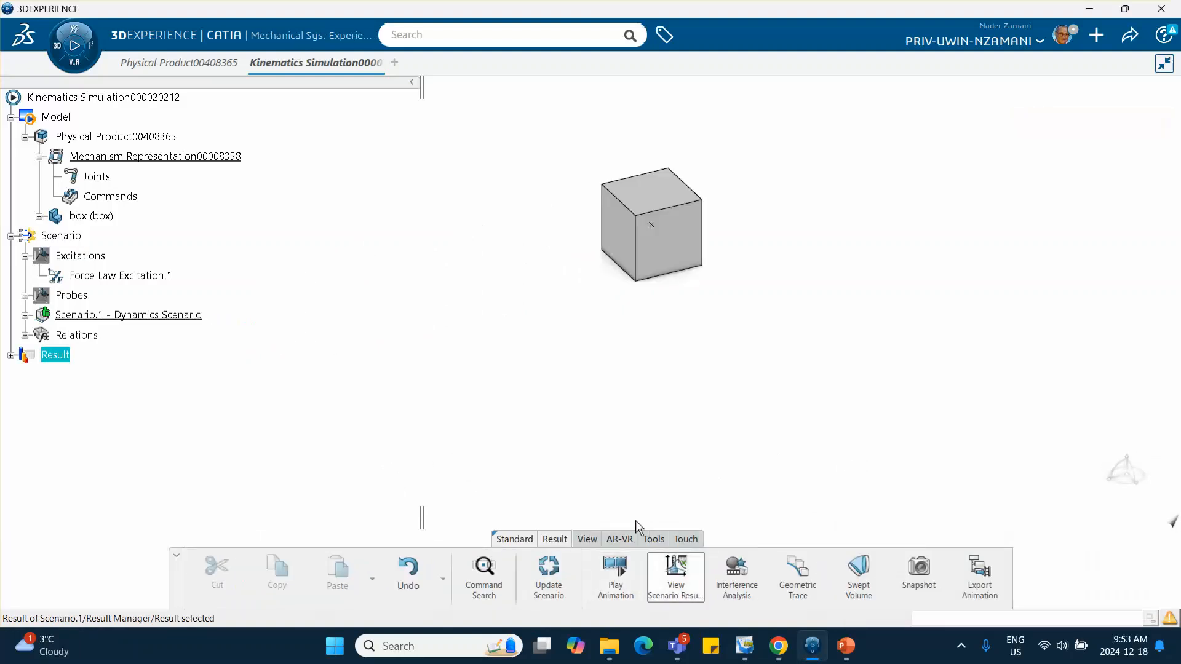
{"action": "left_click", "coordinate": [676, 576]}
- Plot only the probe's X_LinearAcceleration over time, and close the results window after viewing the curve
{"action": "left_click", "coordinate": [94, 454]}
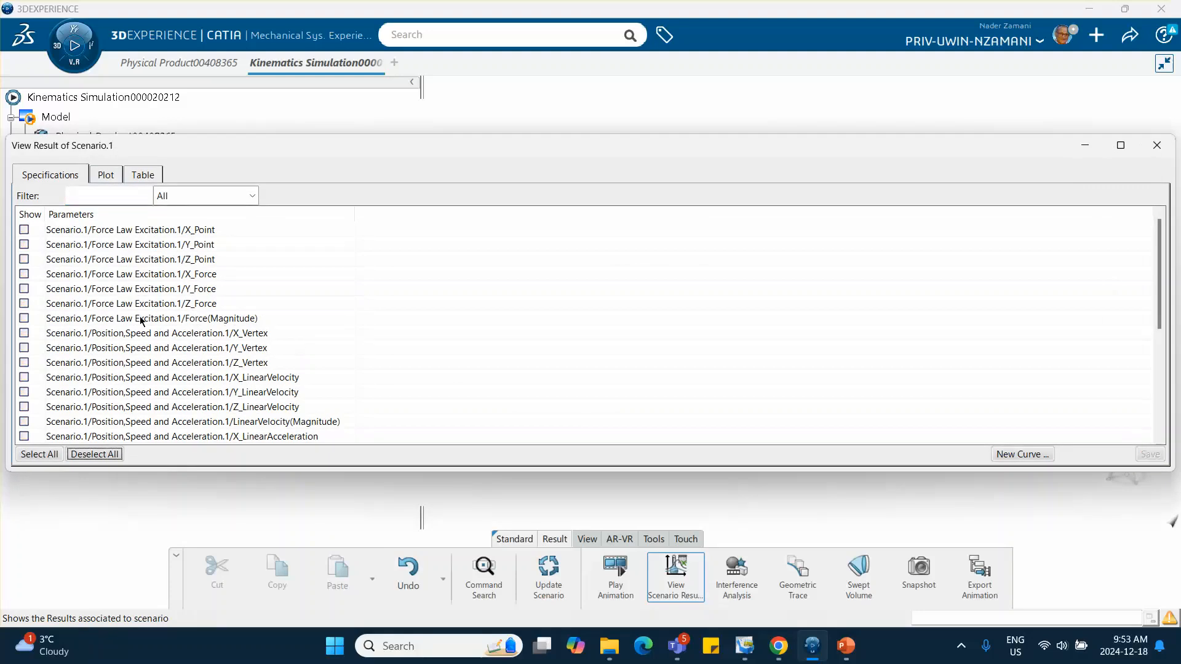
{"action": "left_click", "coordinate": [25, 436]}
{"action": "left_click", "coordinate": [104, 174]}
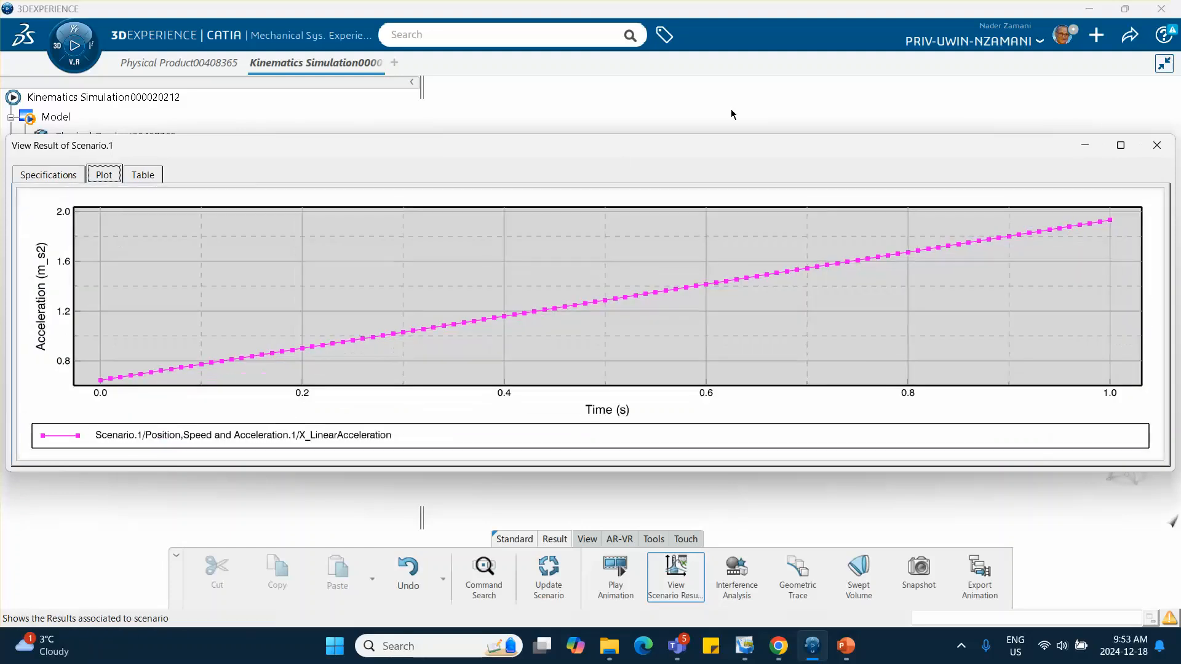
{"action": "left_click", "coordinate": [1157, 146]}
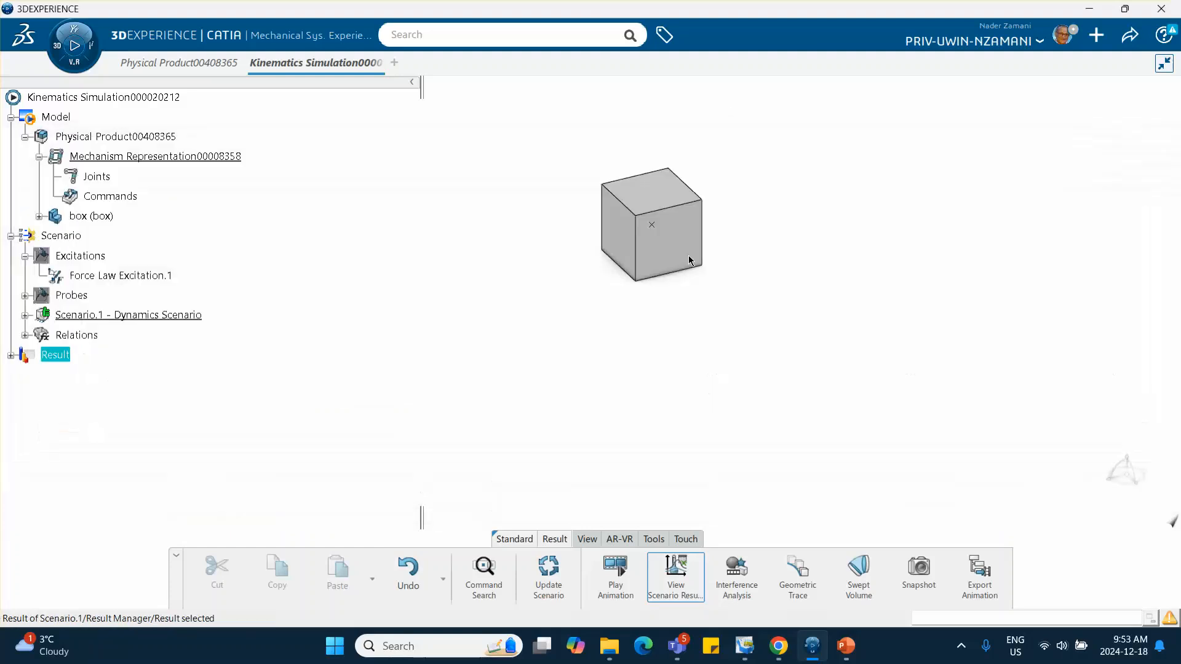
- Make the Scenario section active again through the Scenario.1 dynamics scenario
{"action": "middle_click_drag", "start_coordinate": [486, 259], "coordinate": [485, 297]}
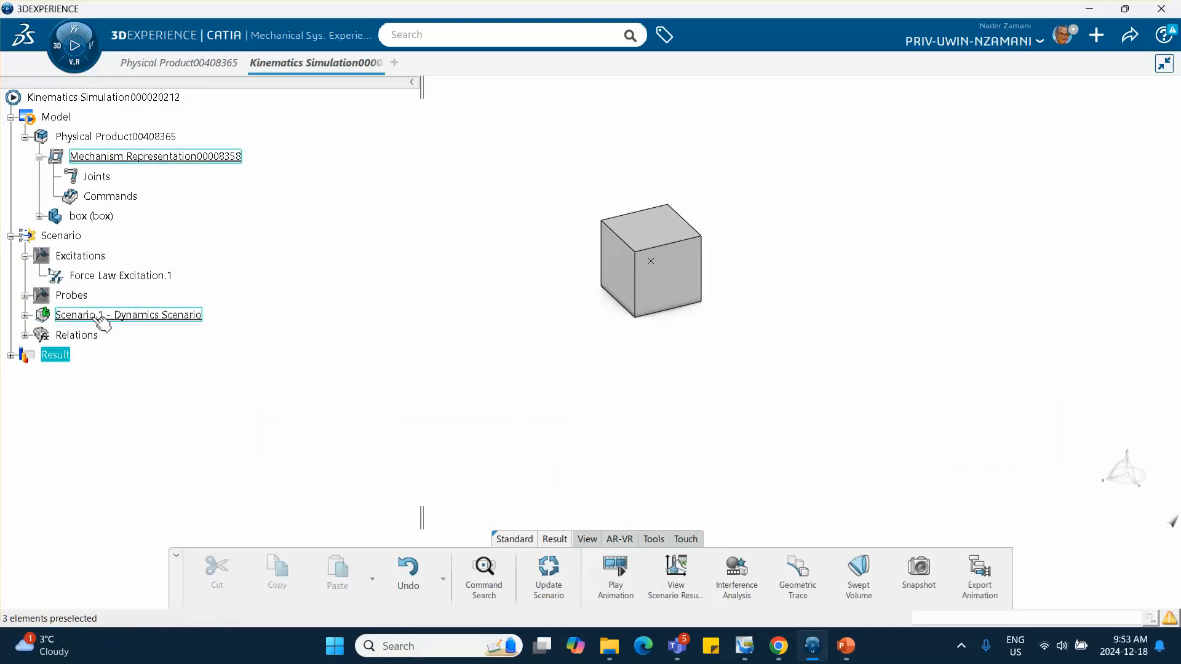
{"action": "left_click", "coordinate": [25, 315]}
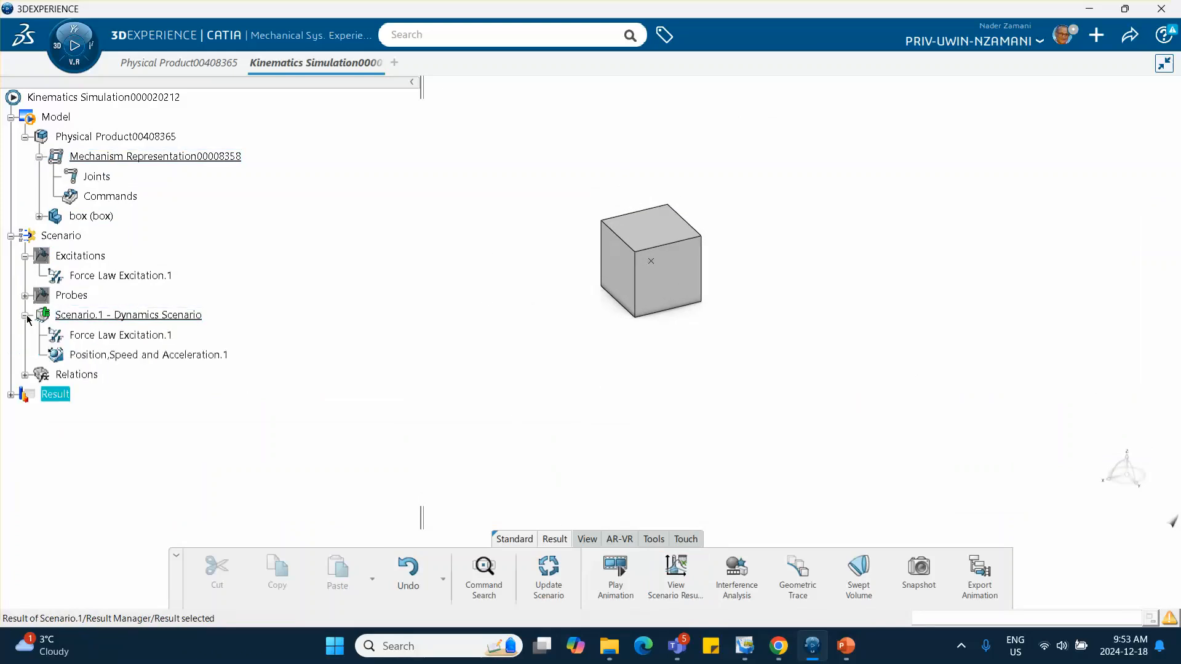
{"action": "left_click", "coordinate": [132, 318]}
{"action": "double_click", "coordinate": [132, 317]}
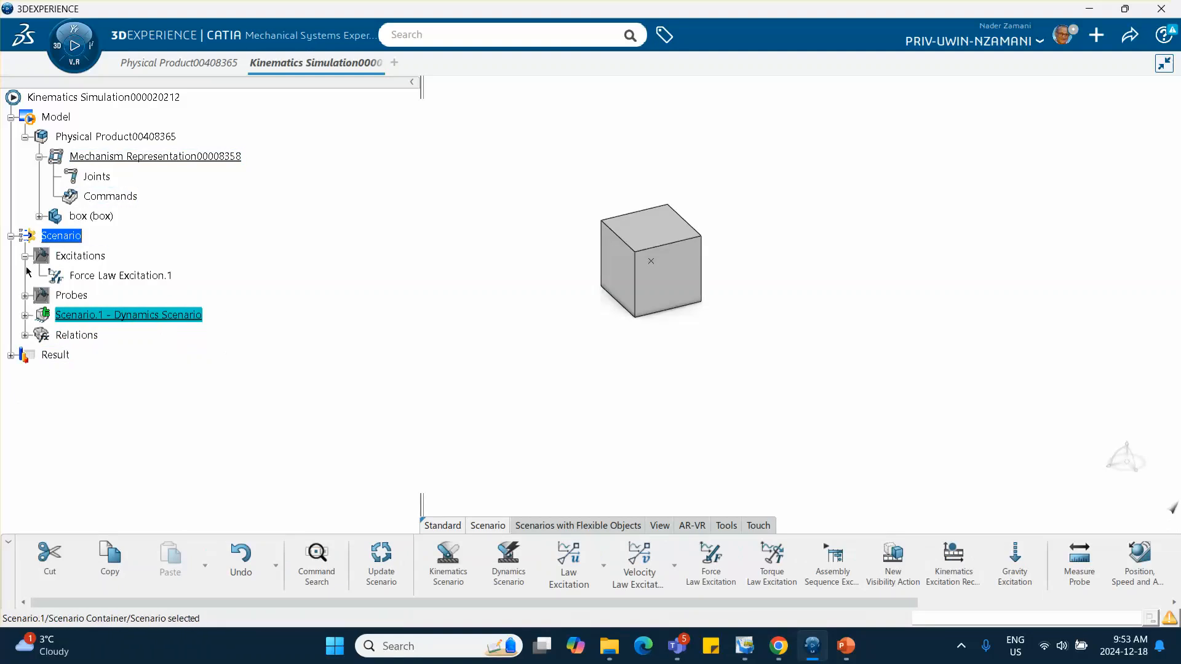
- Examine the definition of Force Law Excitation.1 and the formula driving its magnitude, leaving both editors without changes
{"action": "double_click", "coordinate": [140, 276]}
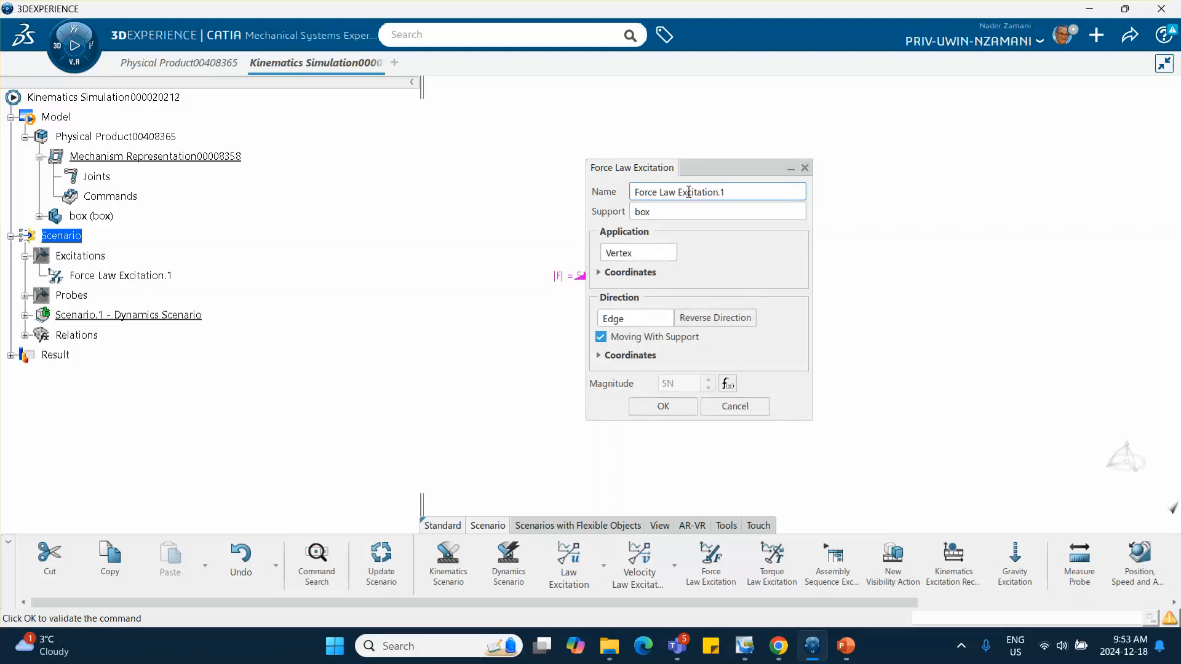
{"action": "left_click", "coordinate": [729, 406]}
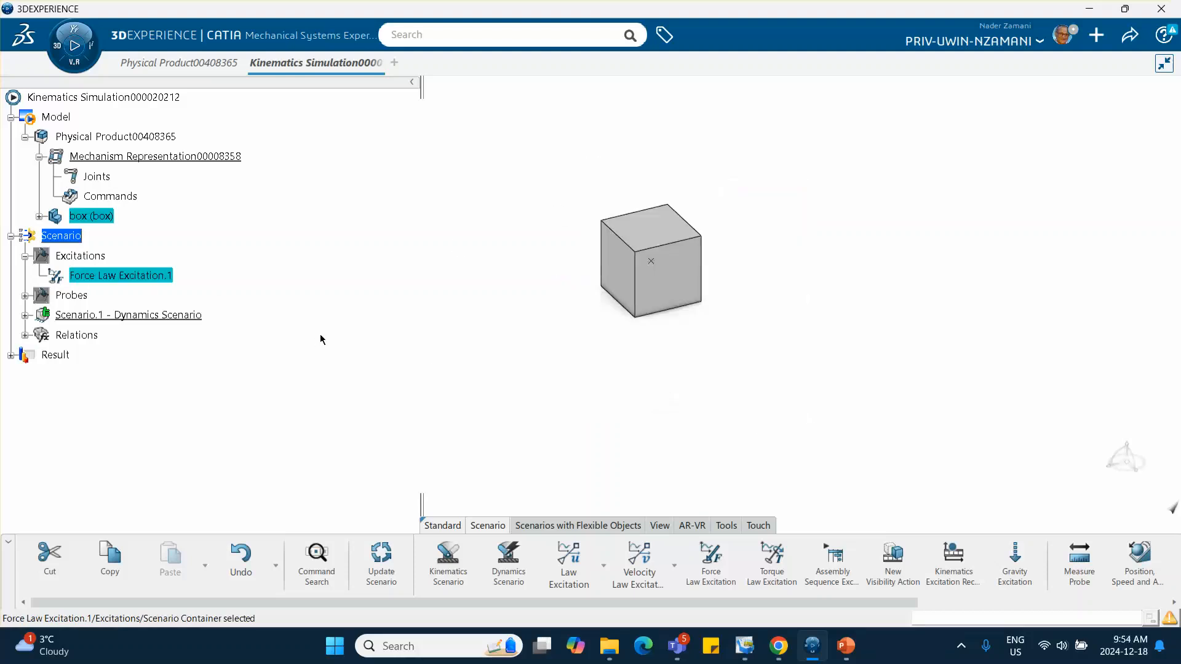
{"action": "double_click", "coordinate": [108, 278]}
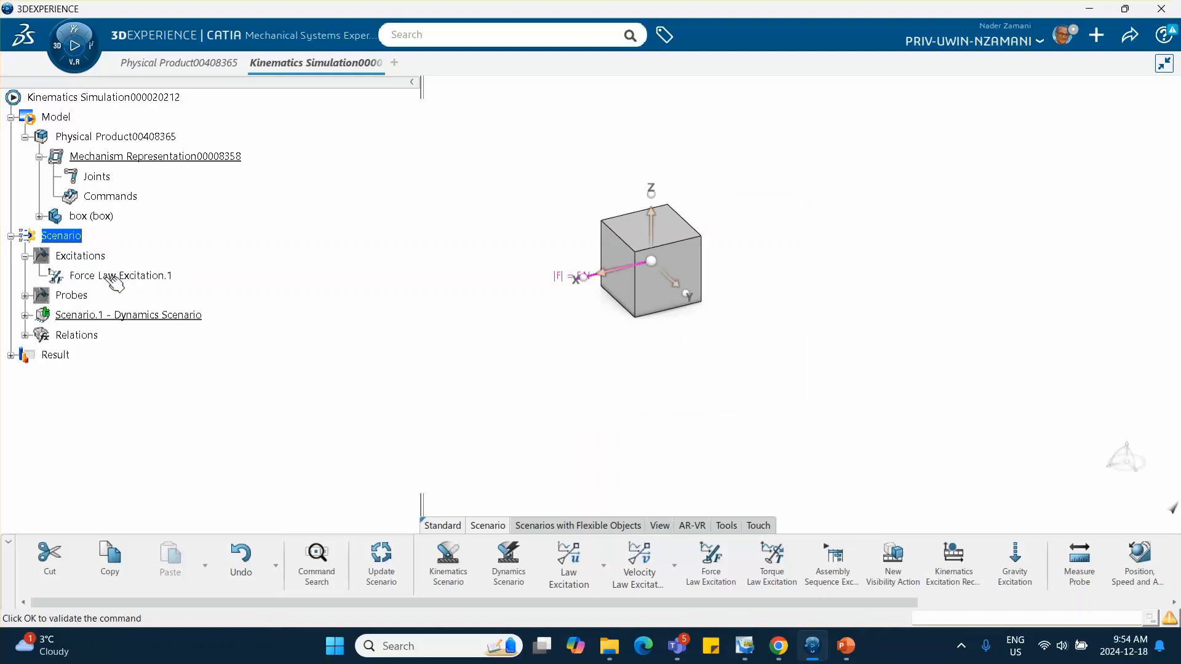
{"action": "left_click", "coordinate": [727, 383]}
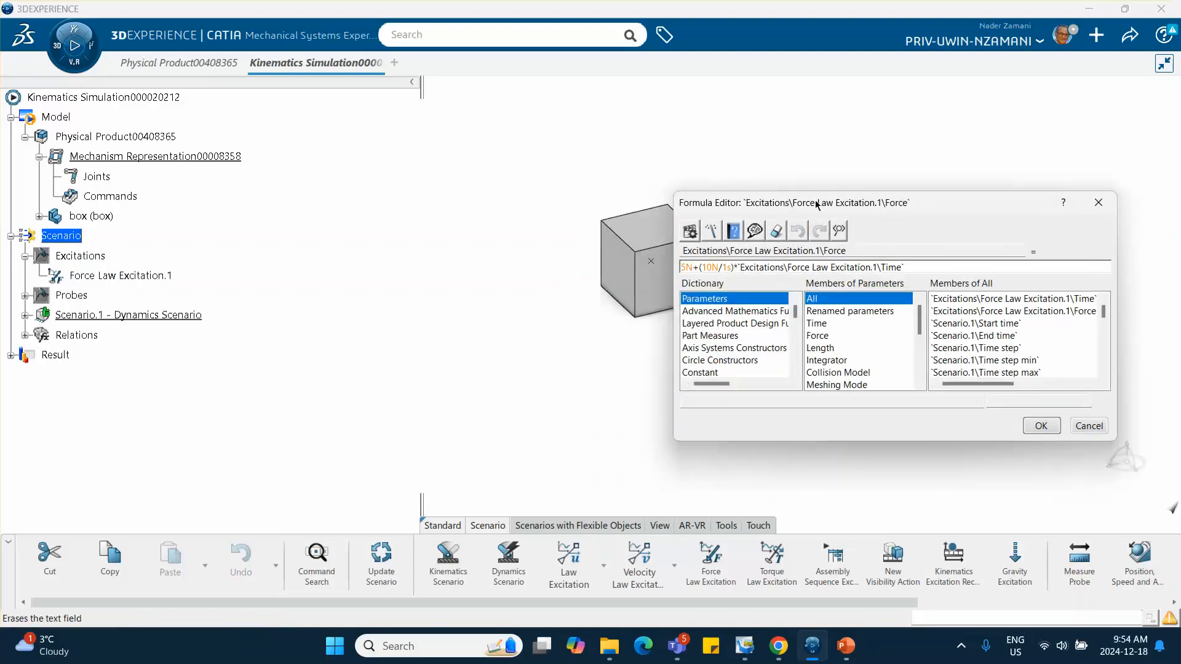
{"action": "left_click_drag", "start_coordinate": [794, 200], "coordinate": [639, 168]}
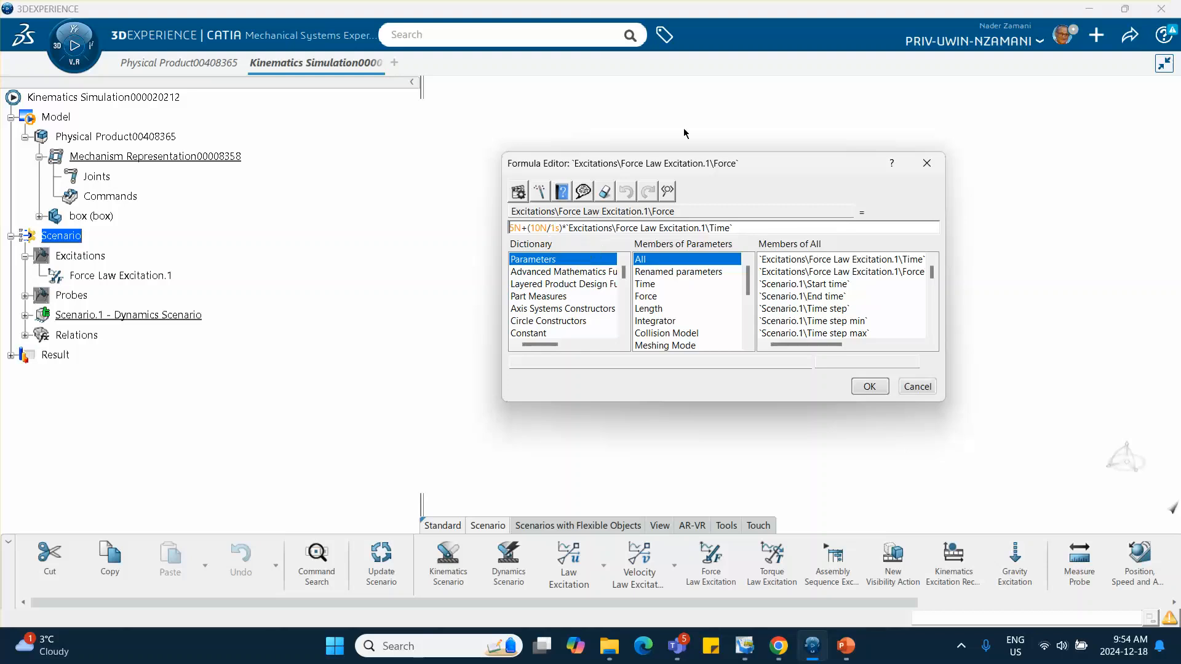
{"action": "left_click", "coordinate": [917, 389]}
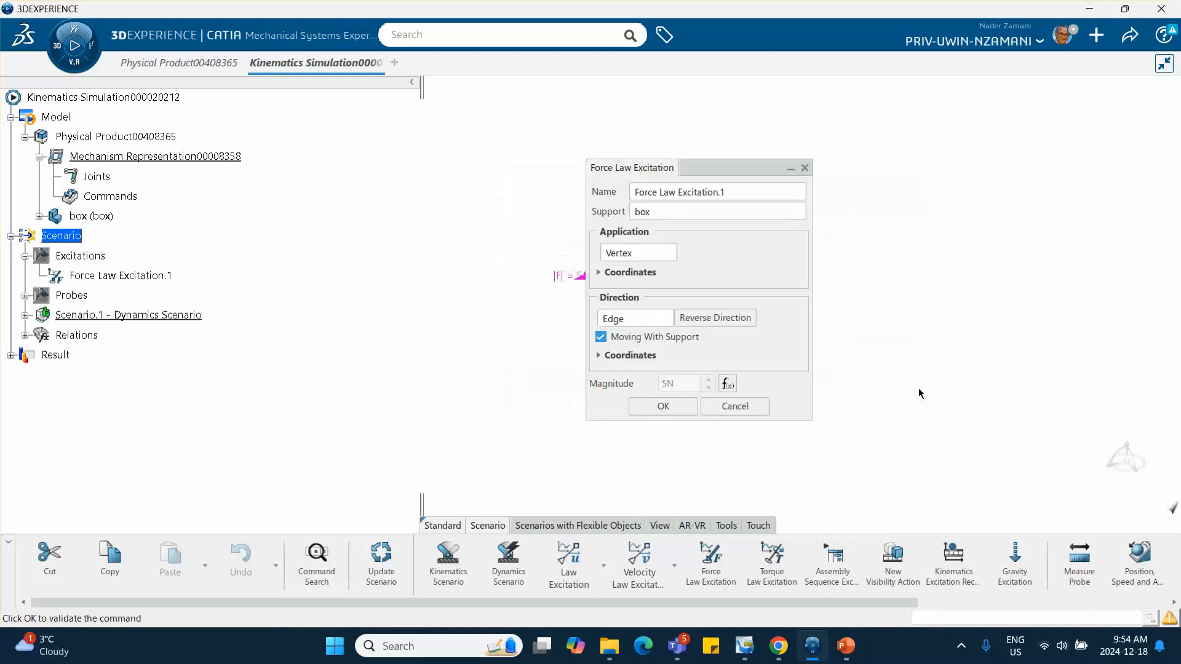
{"action": "left_click", "coordinate": [733, 410]}
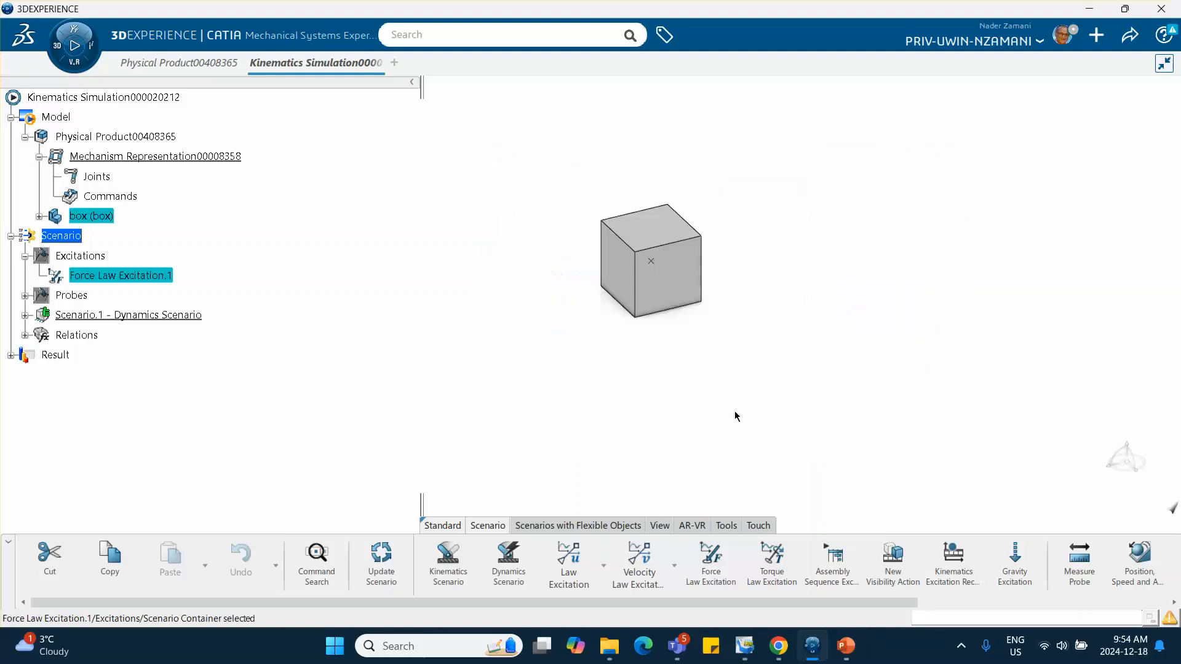
- Create a new Simple Rule in the scenario, accepting its default name and settings
{"action": "left_click", "coordinate": [726, 526]}
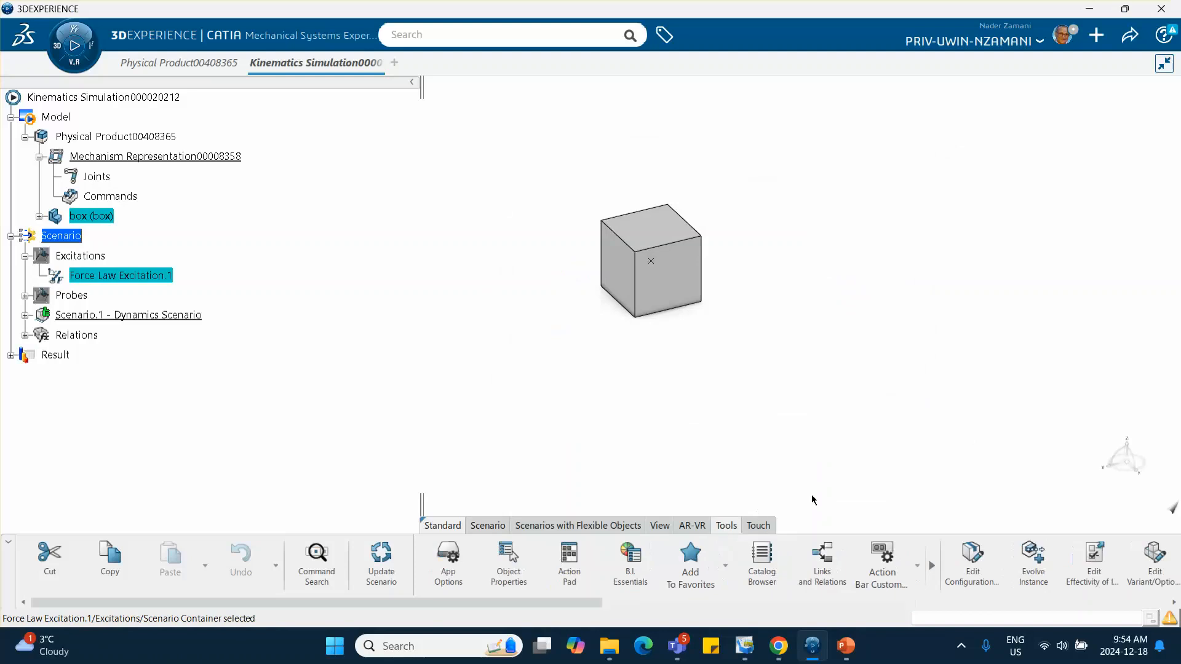
{"action": "scroll", "coordinate": [786, 551], "scroll_direction": "down", "scroll_amount": 8}
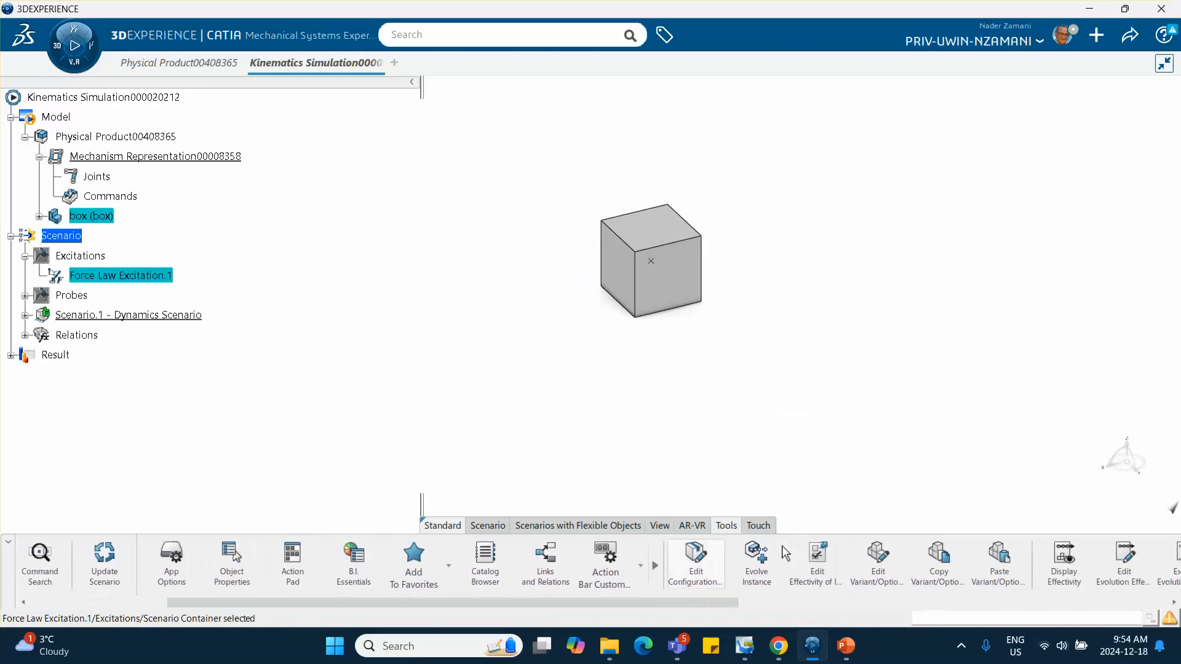
{"action": "scroll", "coordinate": [786, 552], "scroll_direction": "down", "scroll_amount": 2}
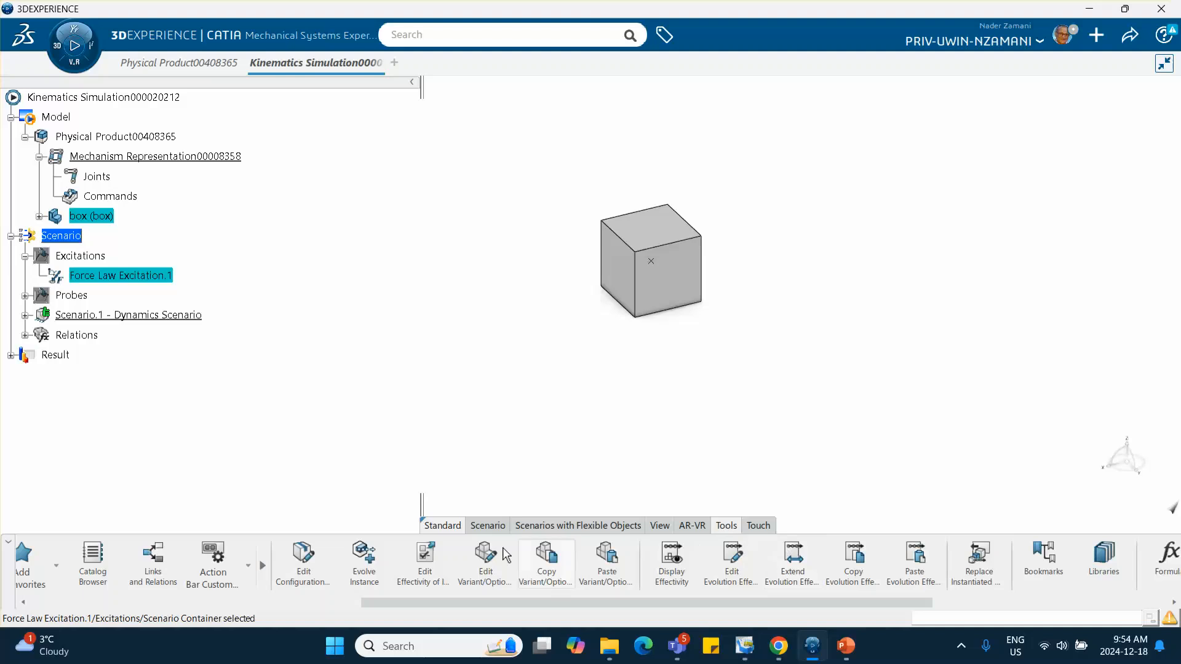
{"action": "scroll", "coordinate": [662, 557], "scroll_direction": "down", "scroll_amount": 5}
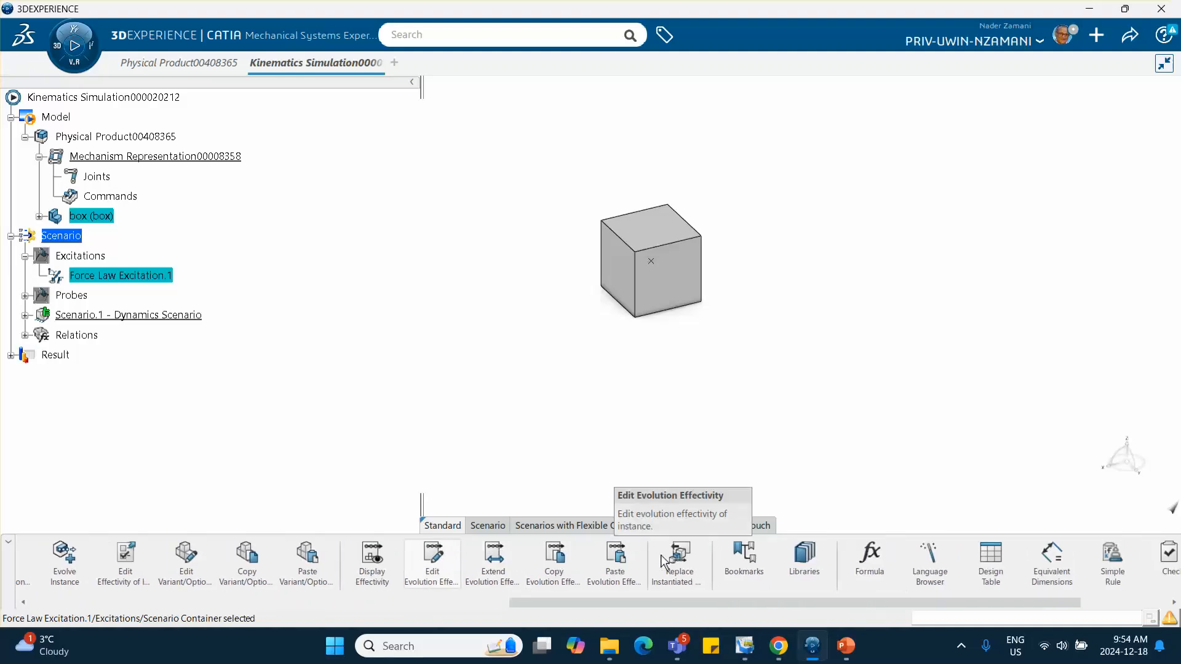
{"action": "left_click", "coordinate": [1112, 556]}
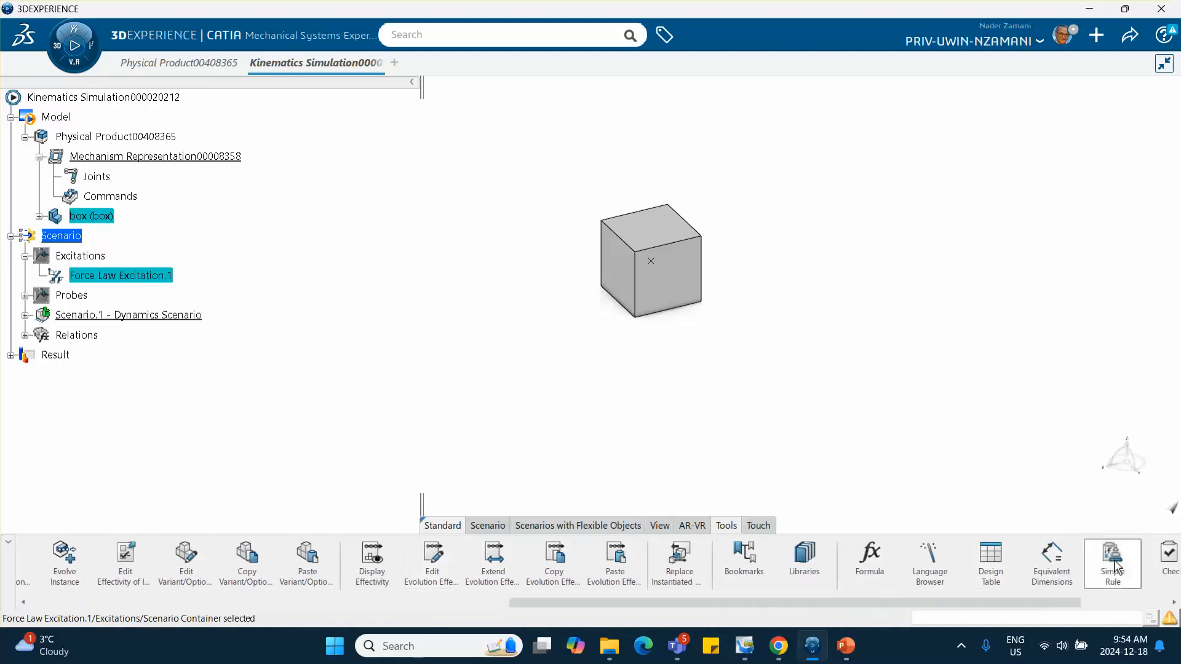
{"action": "left_click", "coordinate": [819, 465]}
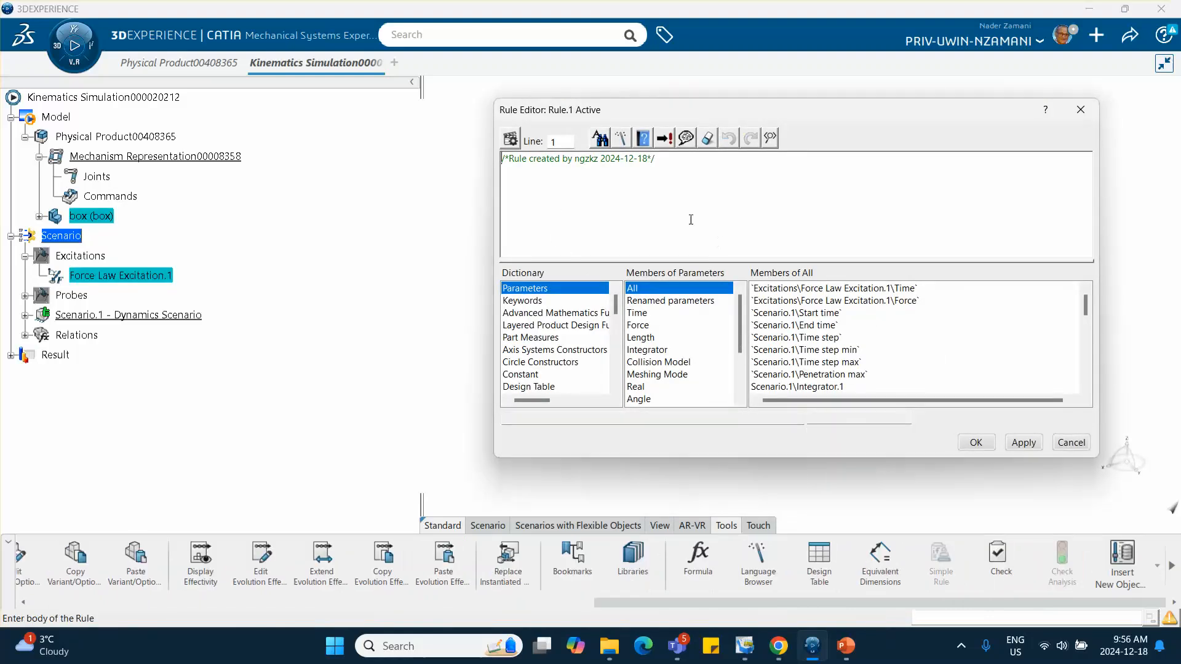
- Write the rule body assigning 1000N to Force Law Excitation.1's Force, and make the rule the active relation instead of the formula
{"action": "key", "text": "Return"}
{"action": "double_click", "coordinate": [806, 301]}
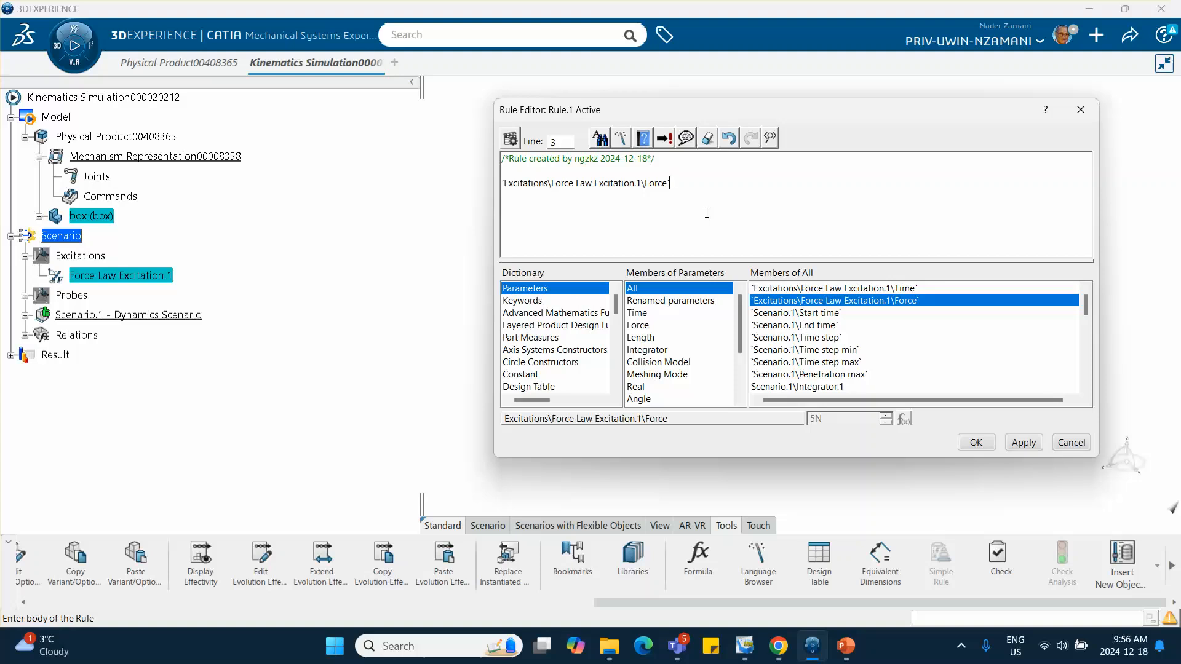
{"action": "type", "text": "=1000N"}
{"action": "left_click", "coordinate": [976, 442]}
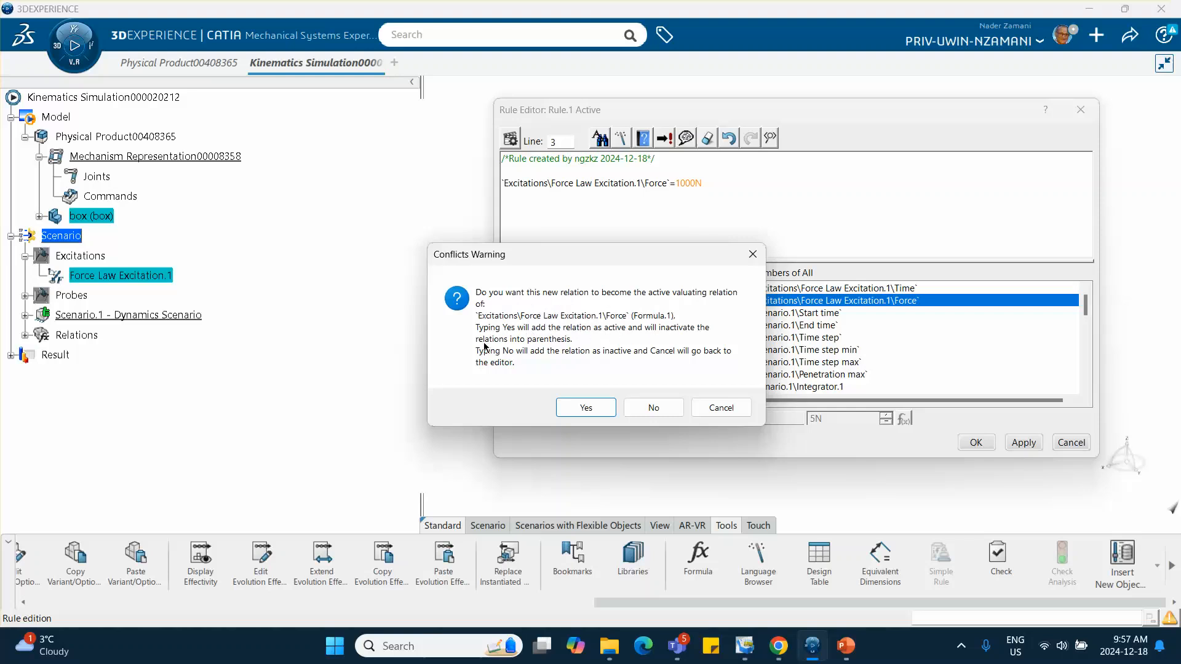
{"action": "left_click", "coordinate": [585, 408]}
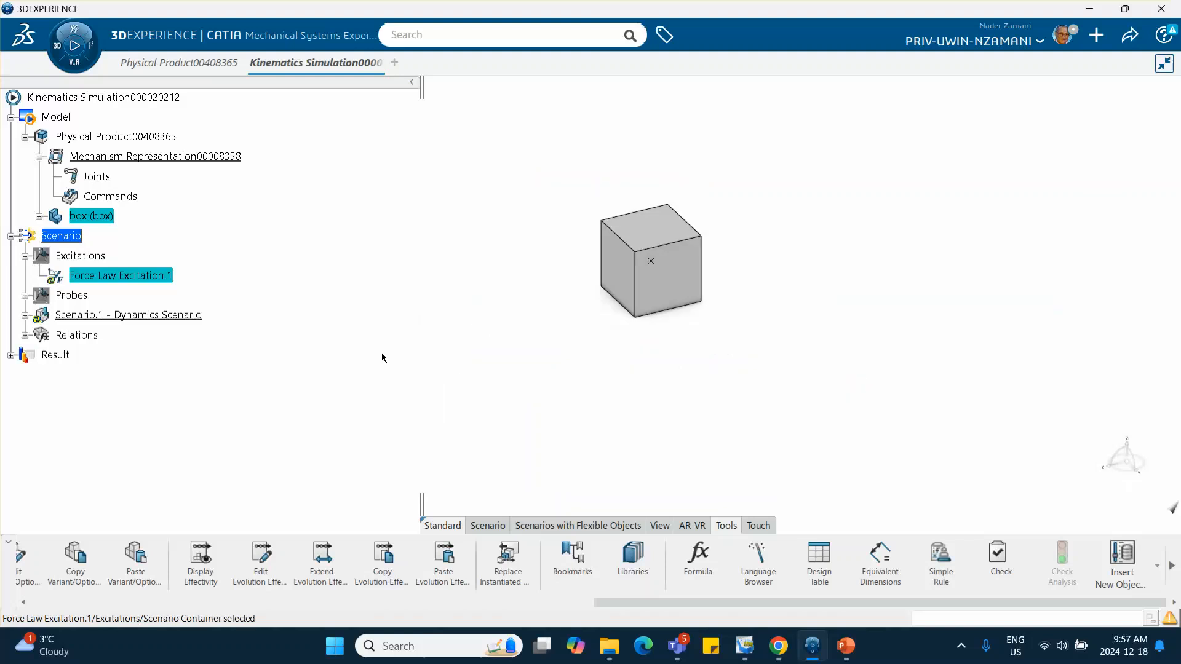
- Expand the scenario's relations and review the body of Rule.1 without changing it
{"action": "left_click", "coordinate": [25, 335]}
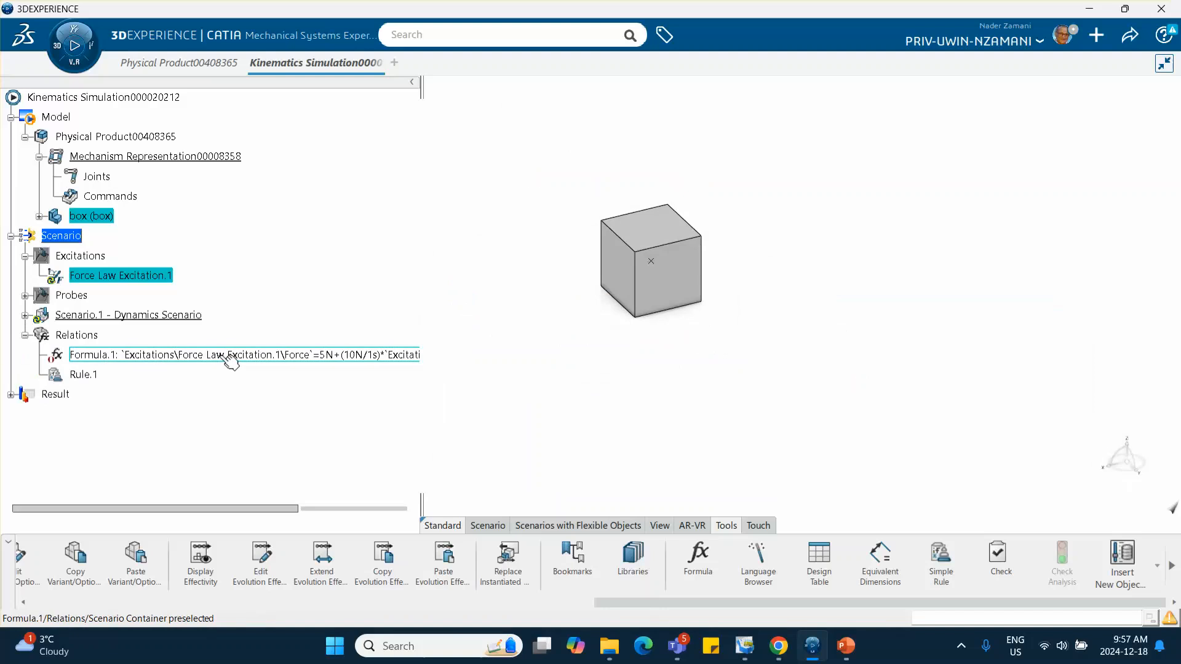
{"action": "double_click", "coordinate": [83, 375]}
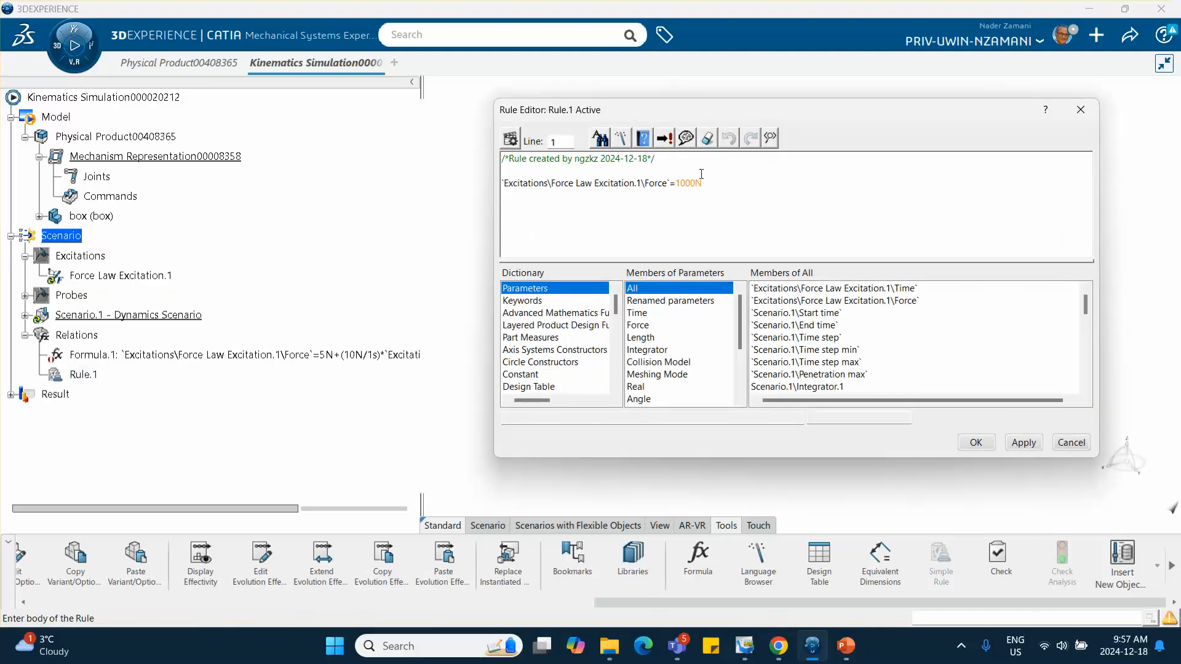
{"action": "left_click", "coordinate": [1080, 110]}
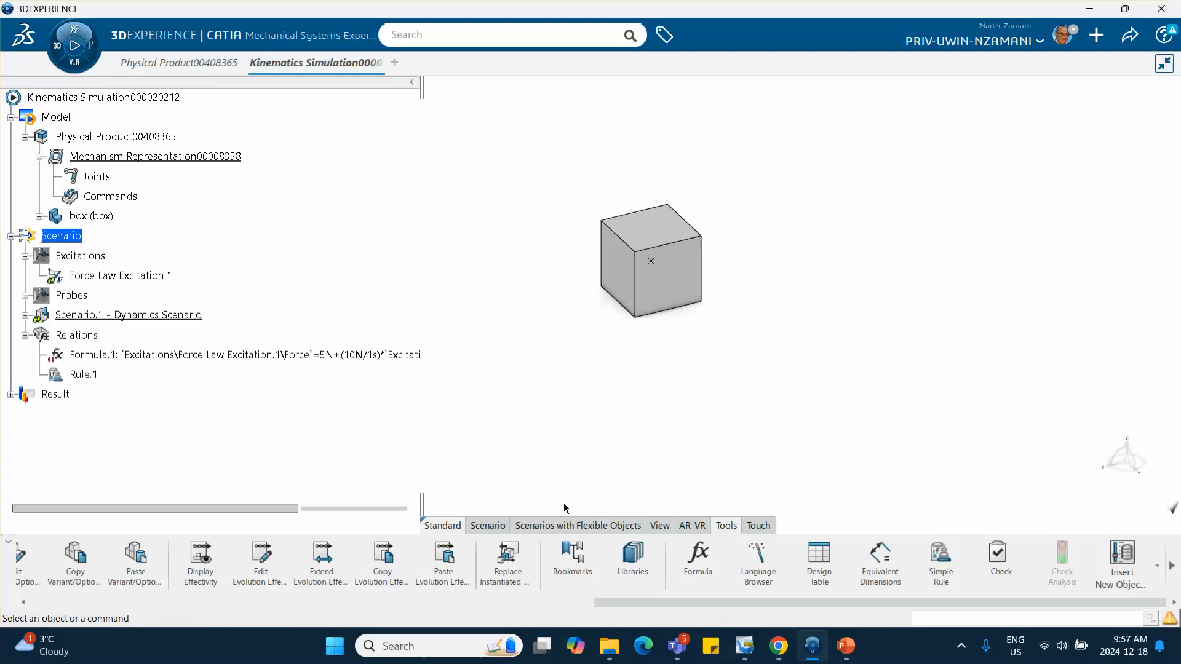
- Recompute the dynamics scenario and generate its results with the rule-driven force
{"action": "left_click", "coordinate": [491, 528]}
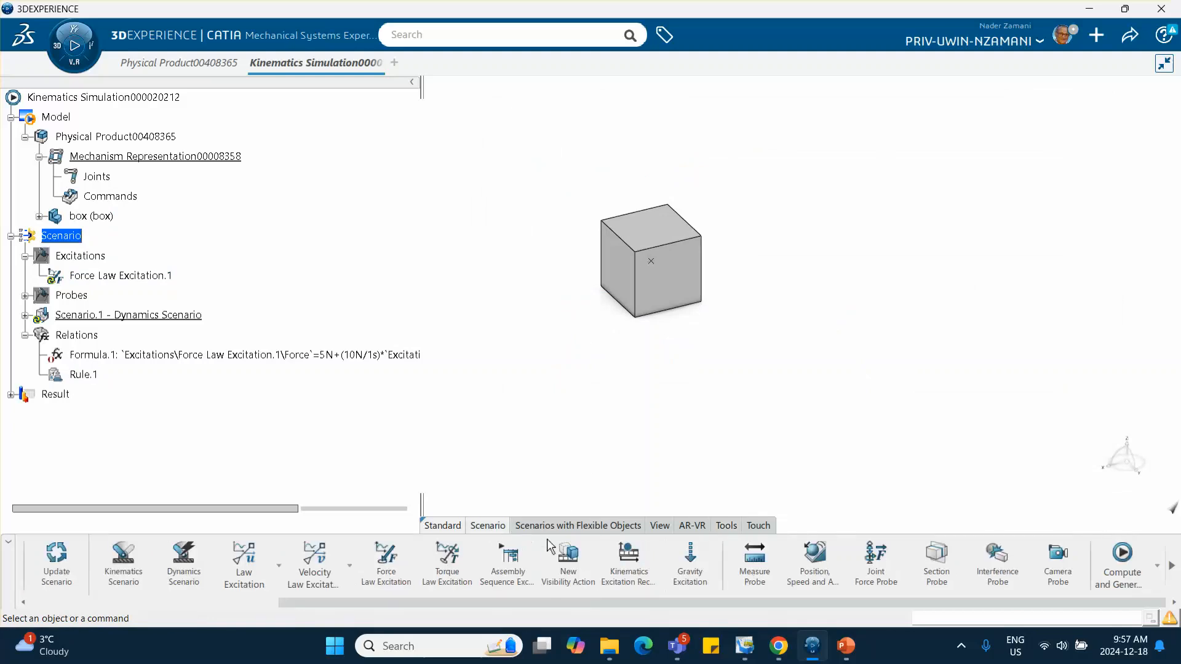
{"action": "left_click", "coordinate": [1122, 557]}
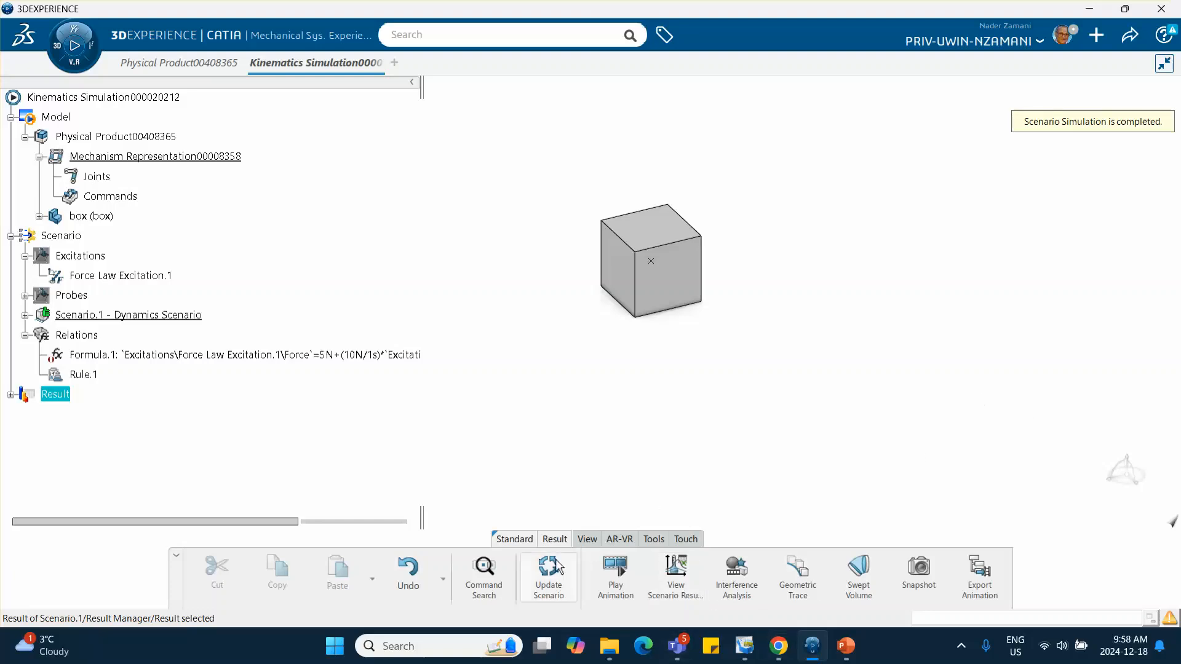
{"action": "left_click", "coordinate": [961, 649]}
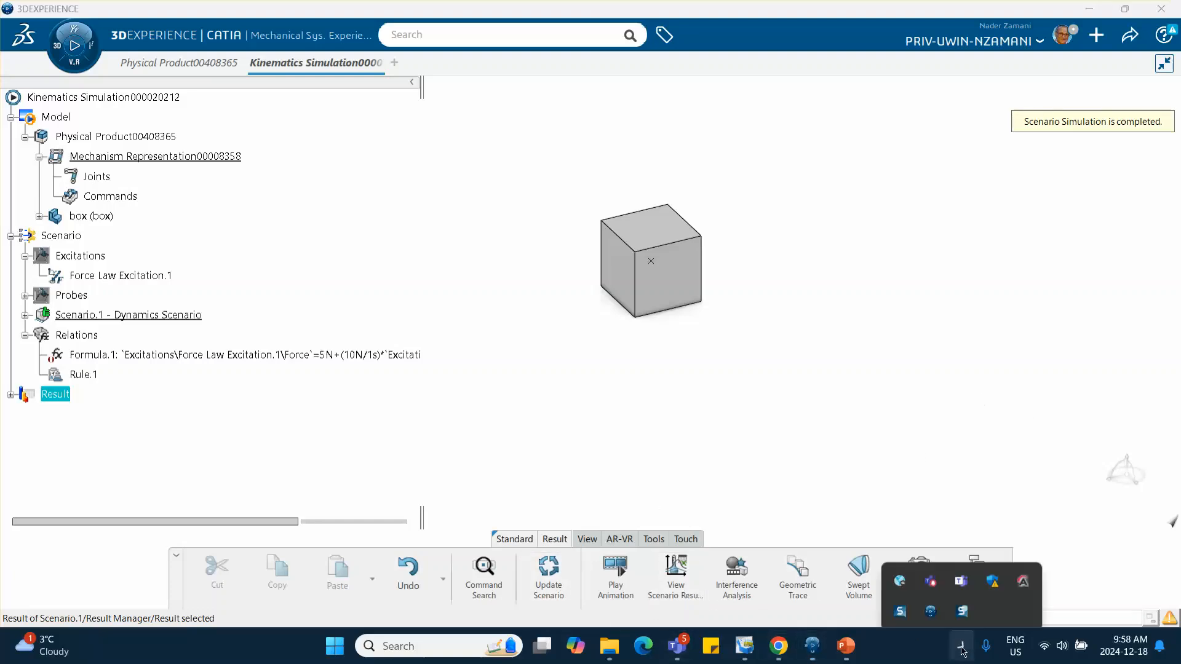